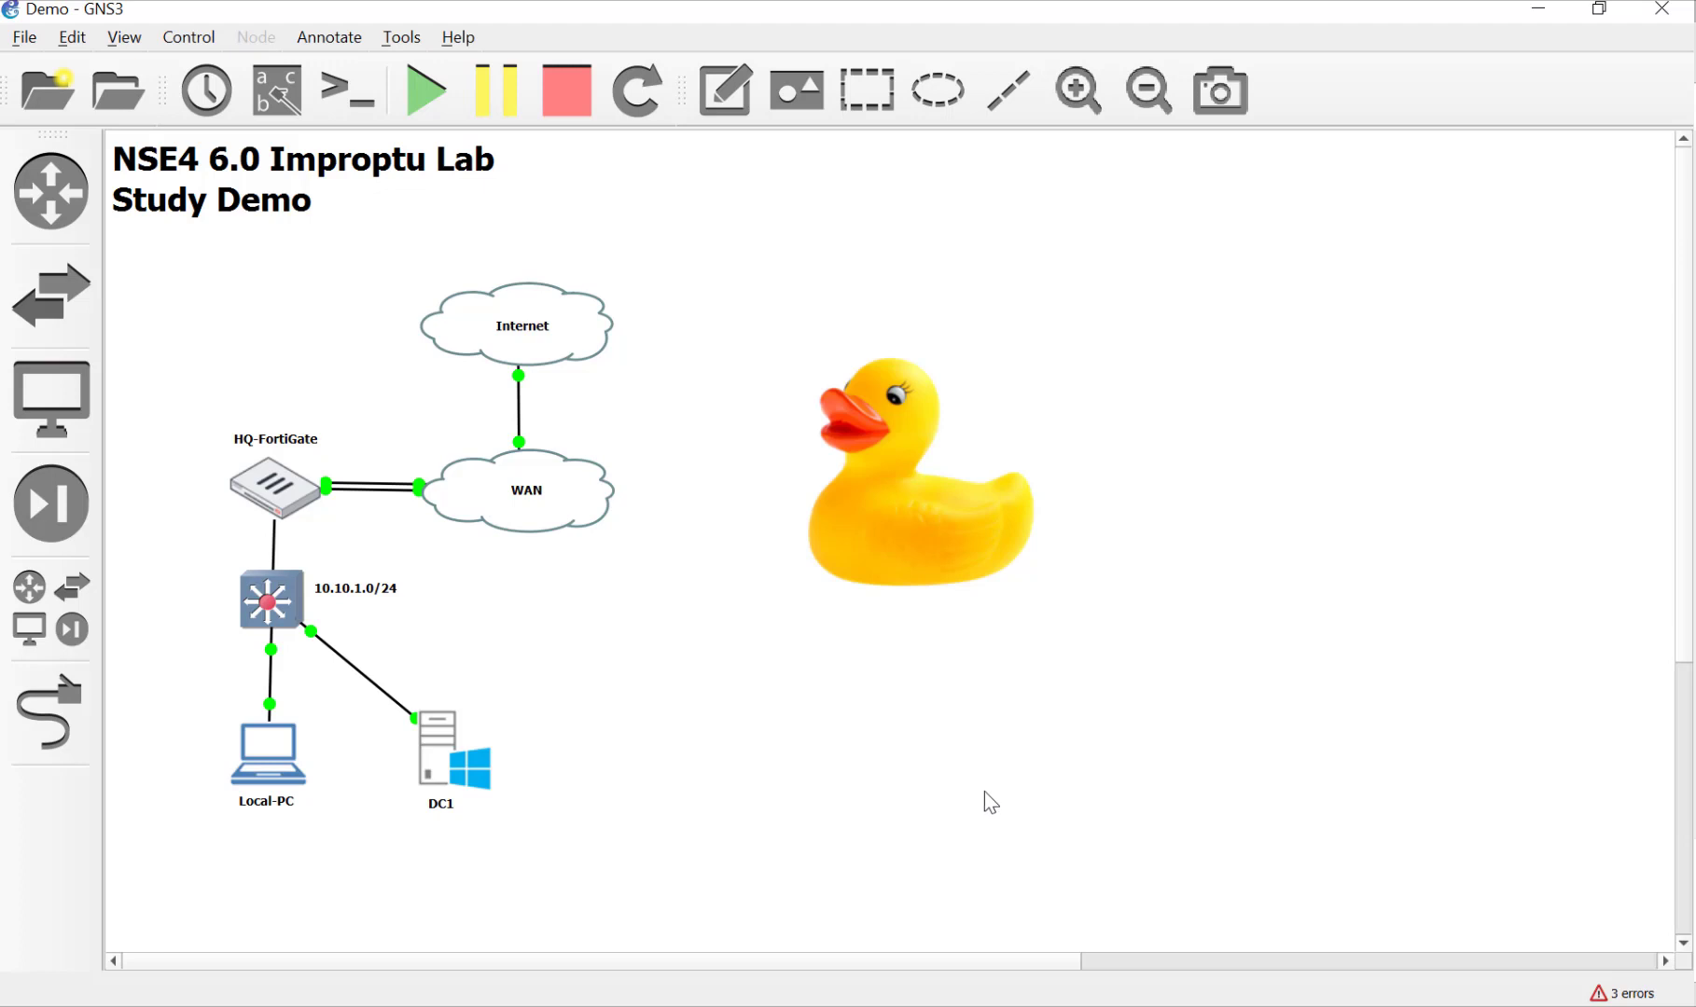
# Step: Open the Local-PC console and log in to the FortiGate web GUI as admin with the account password
pyautogui.doubleClick(274, 761)
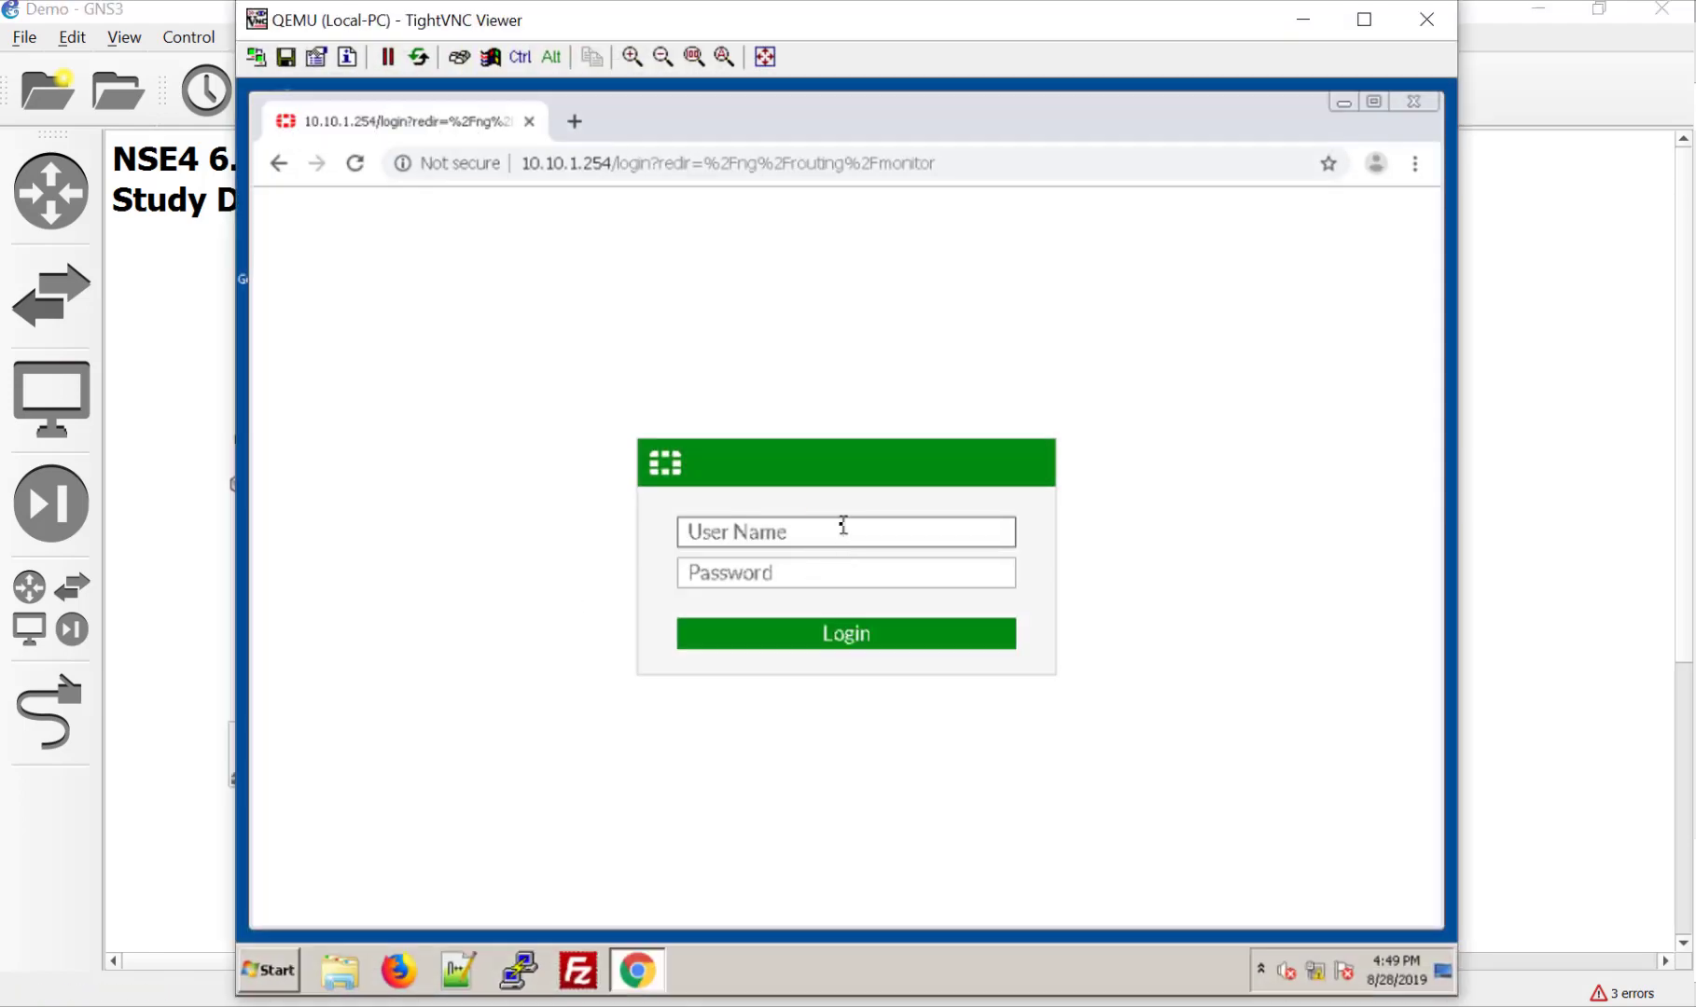
pyautogui.write('admin')
pyautogui.press('Tab')
pyautogui.write('12345678')
pyautogui.press('Return')
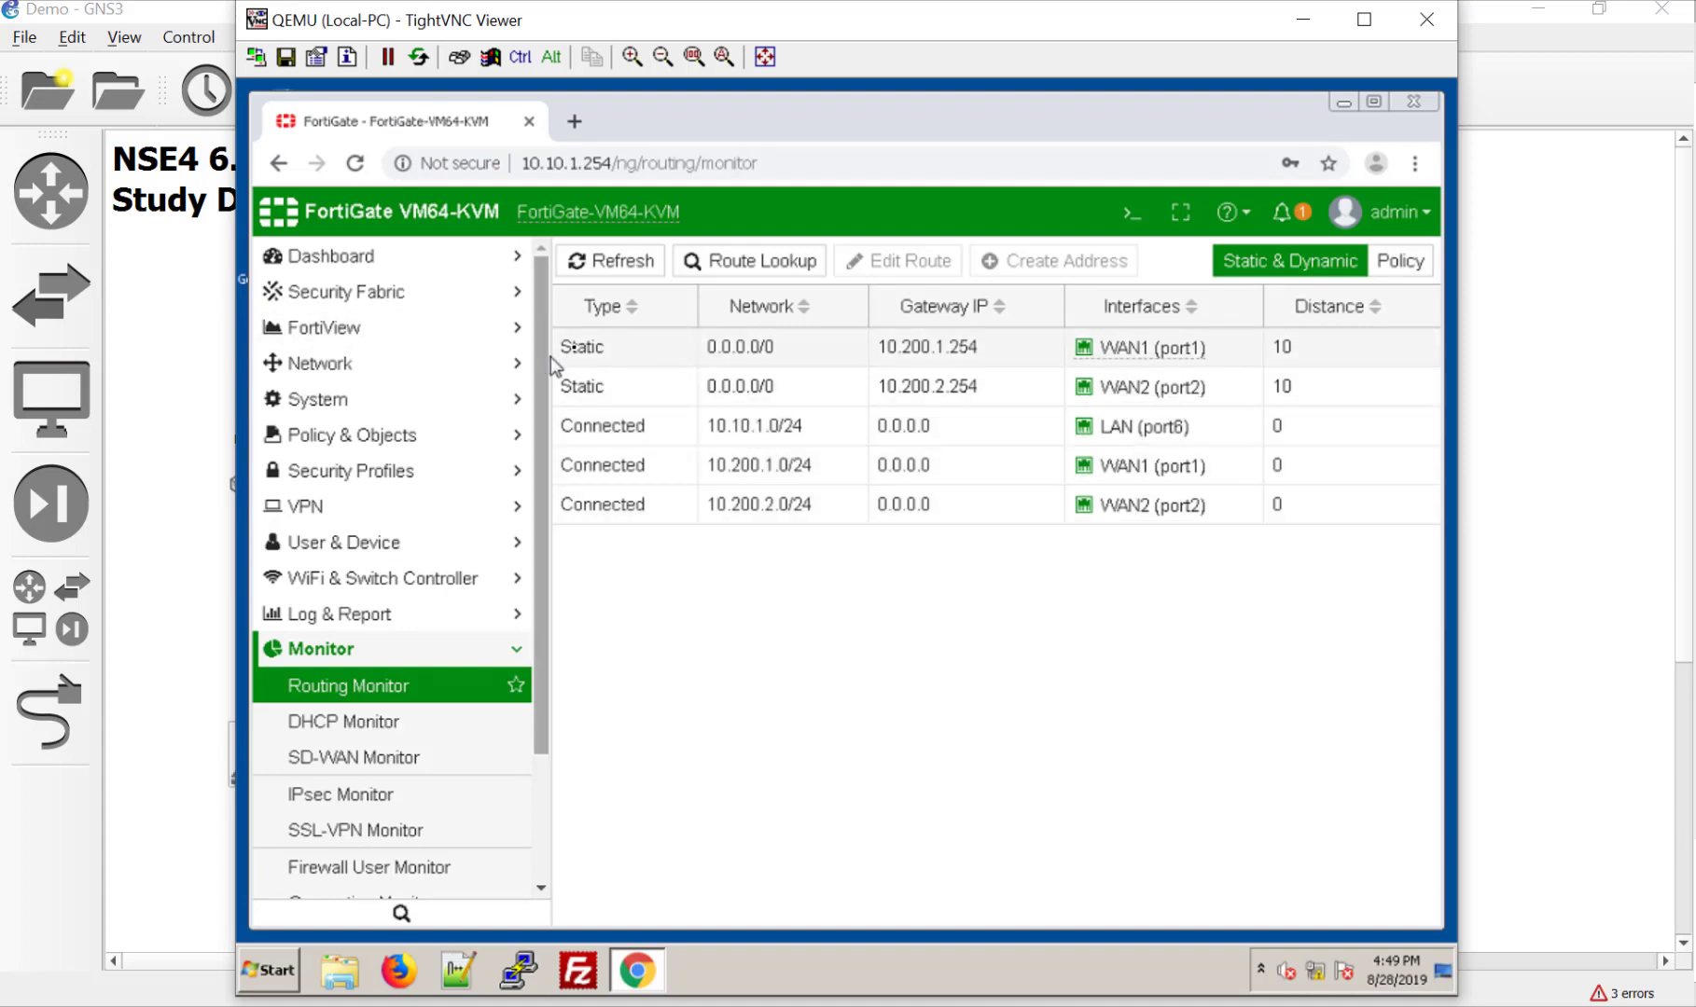
# Step: Go from Dashboard > Main to the System Settings page
pyautogui.click(321, 256)
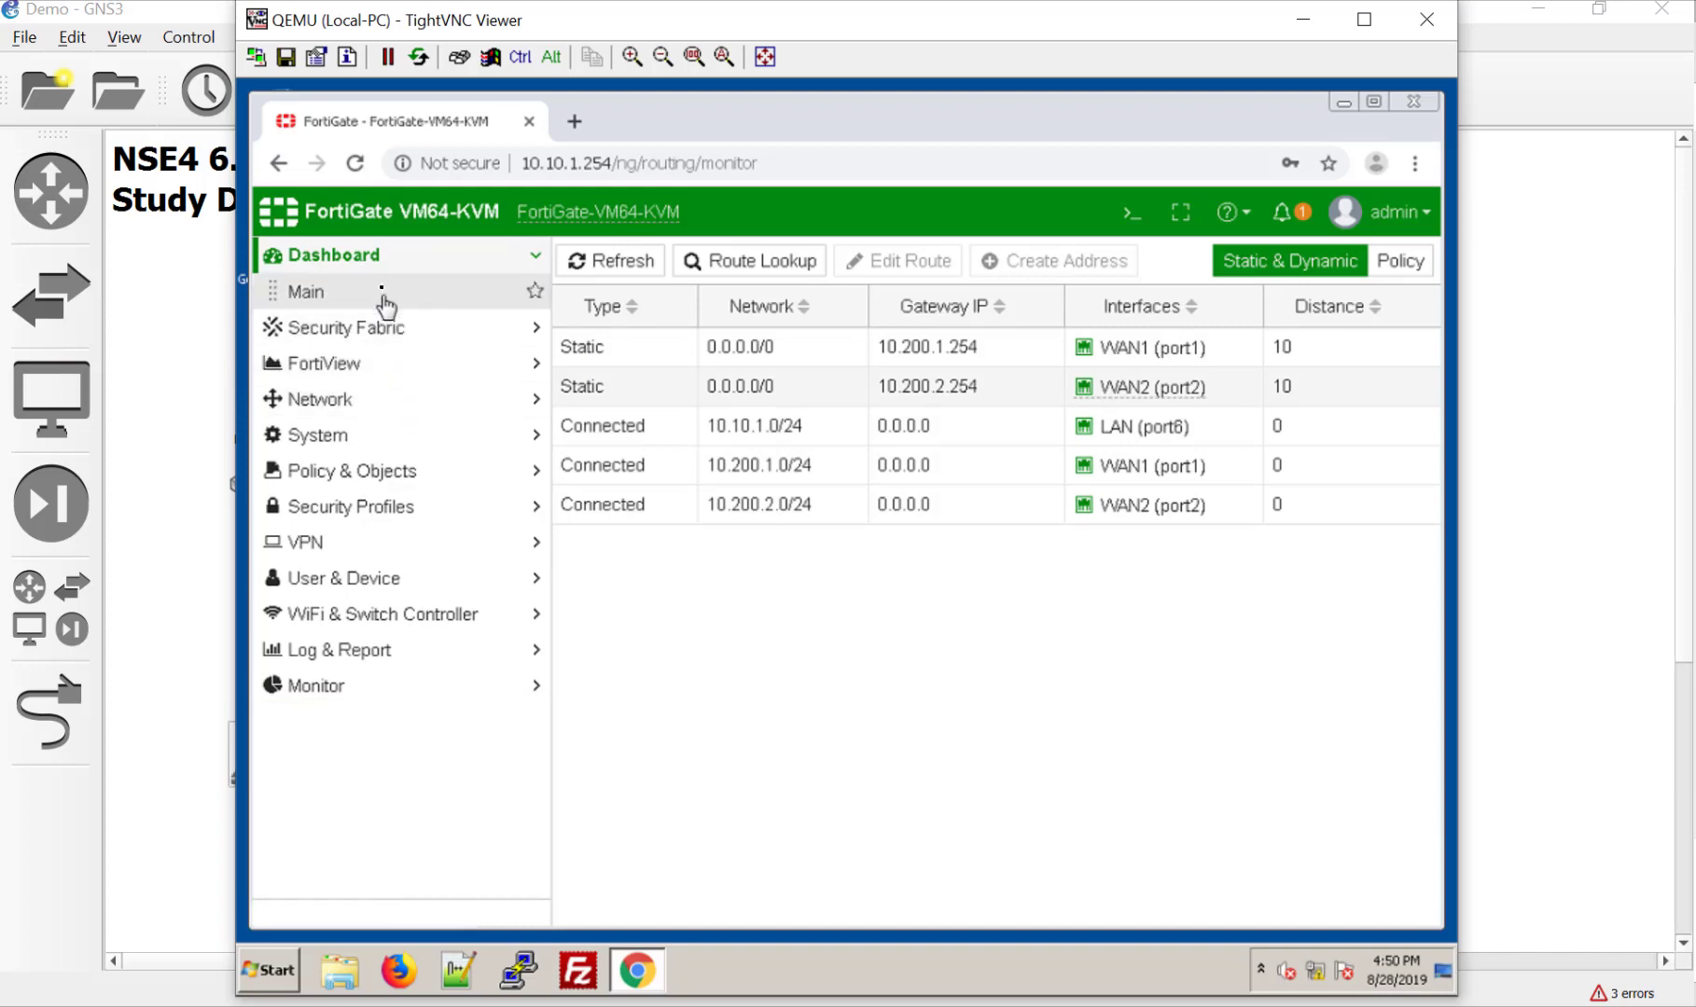
pyautogui.click(385, 293)
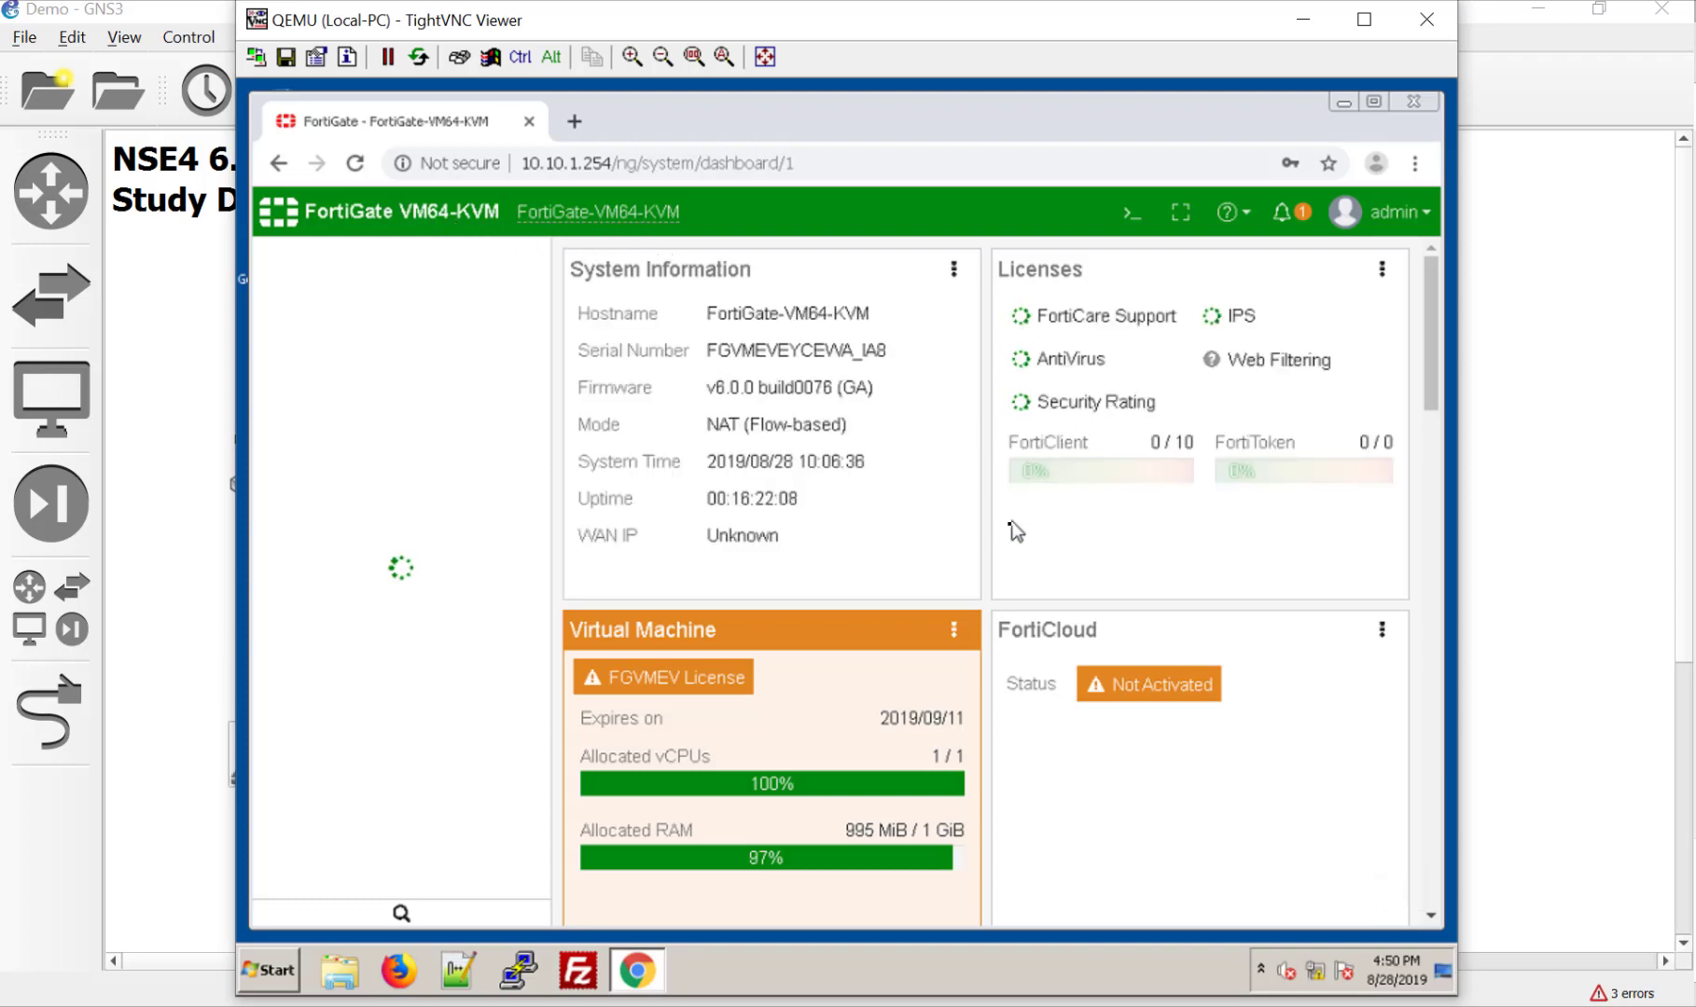
pyautogui.click(844, 328)
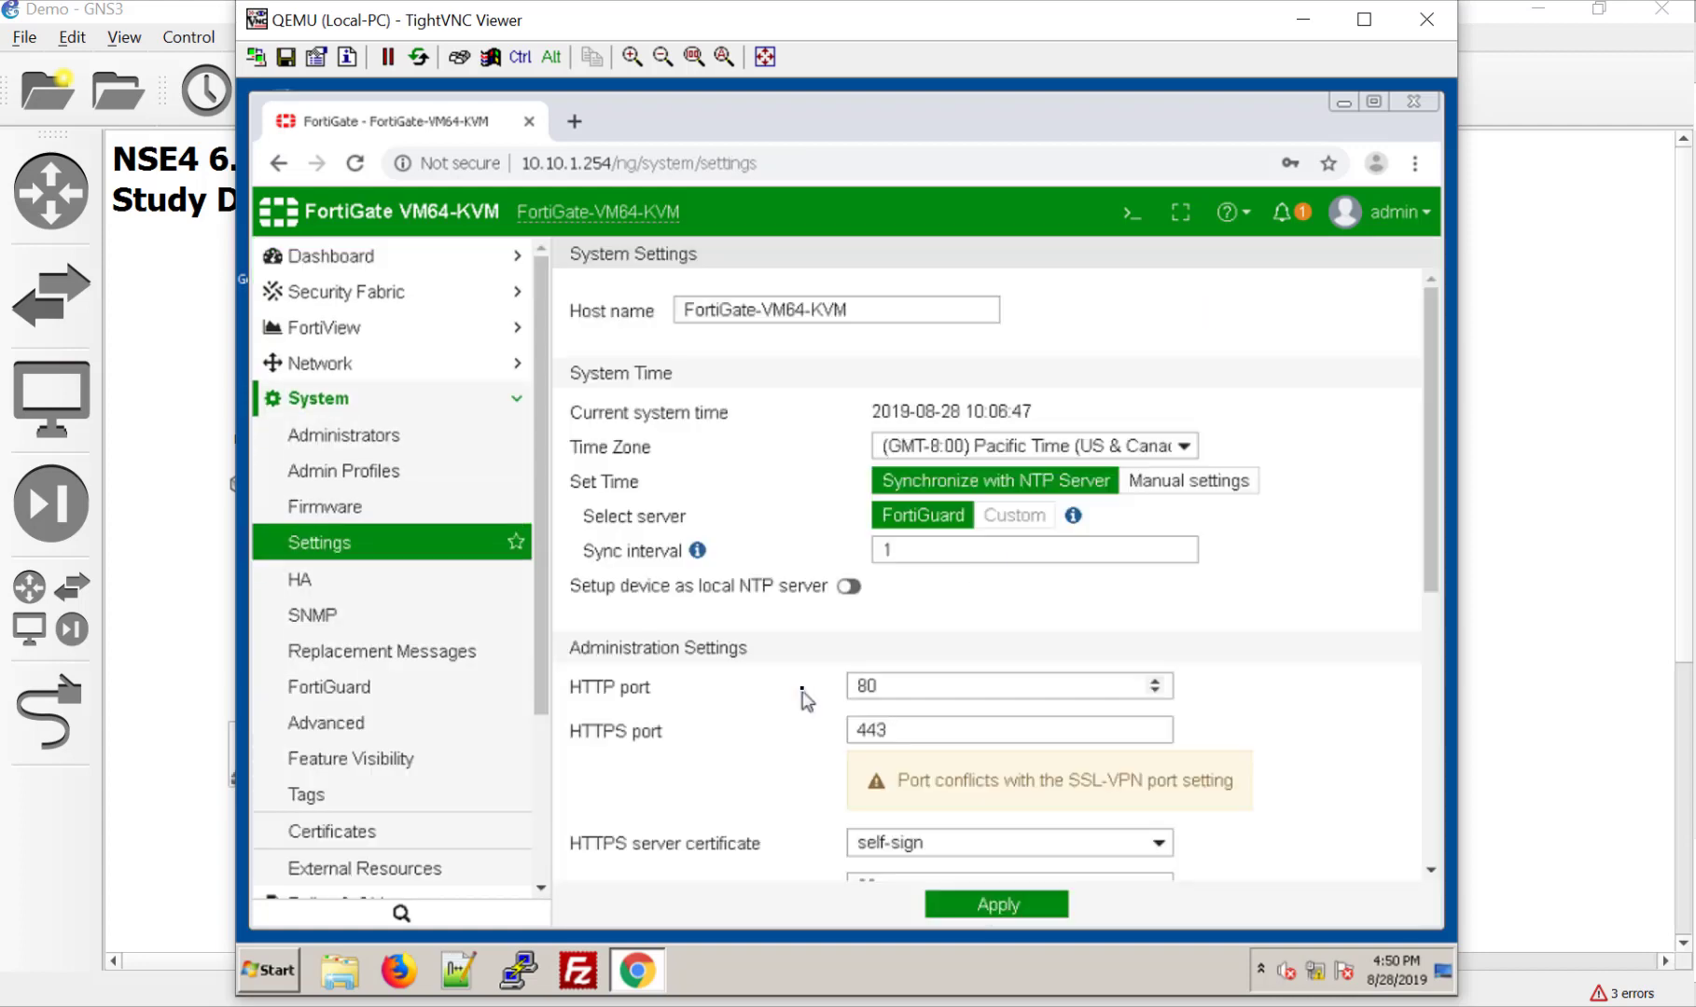
# Step: Rename the host to HQ-FortiGate and choose the (GMT-7:00) Arizona time zone
pyautogui.moveTo(851, 310); pyautogui.dragTo(756, 309)
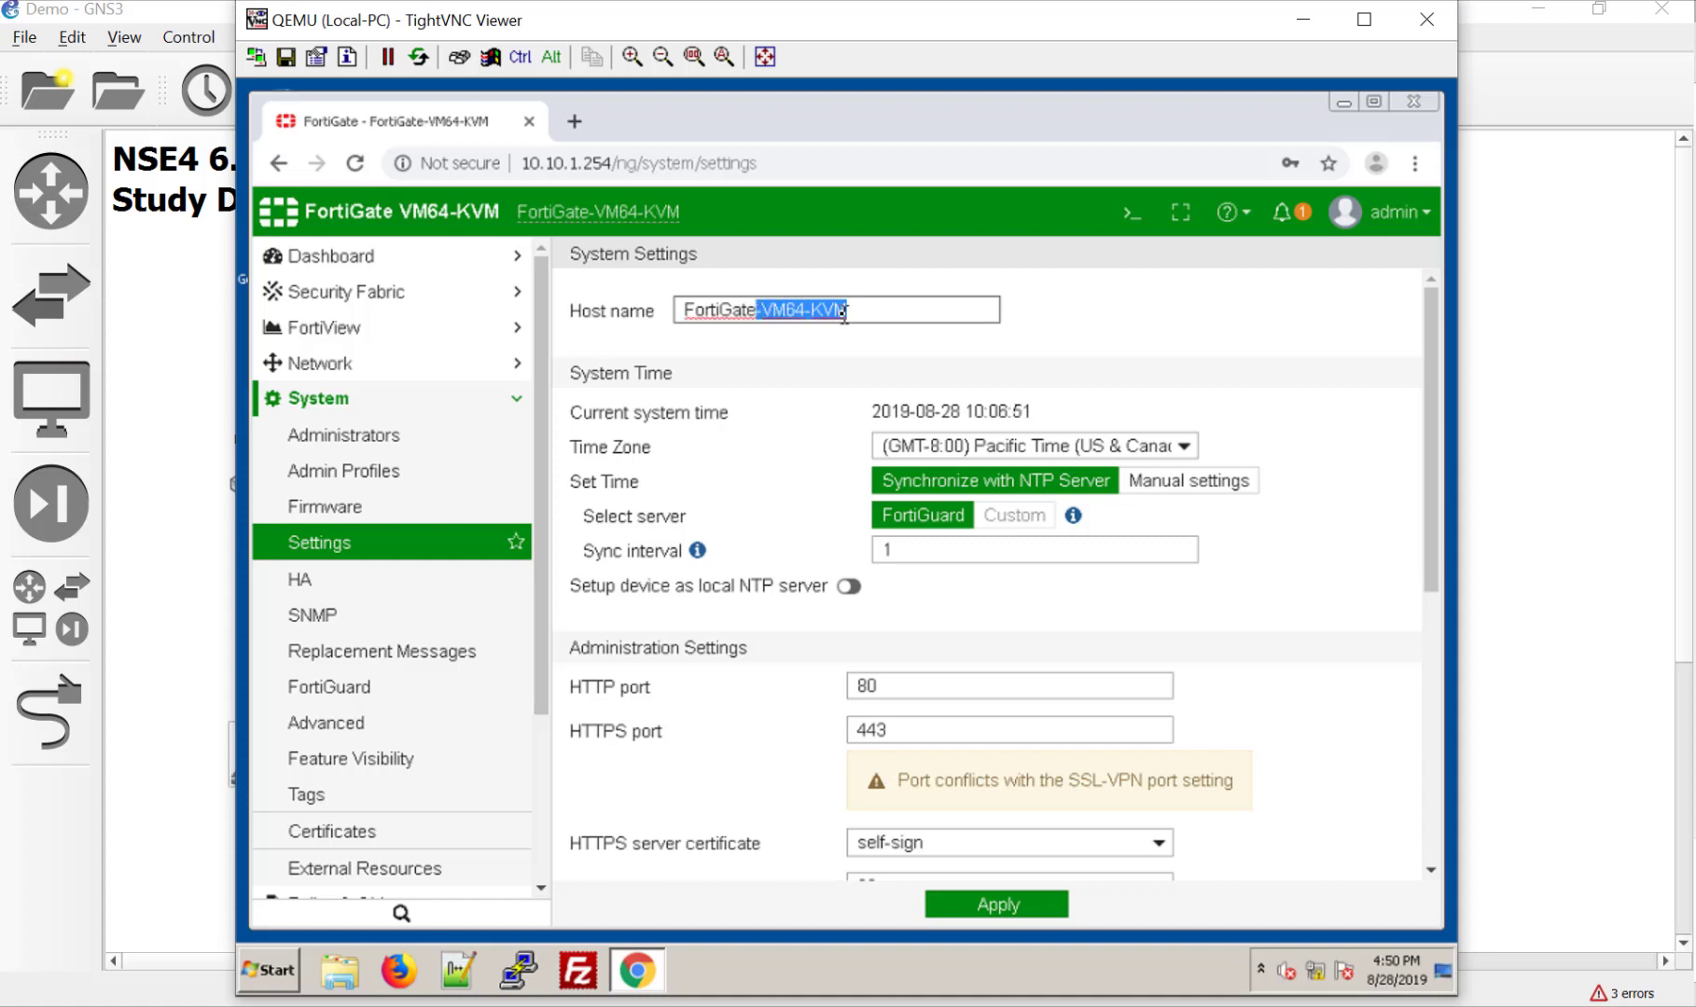
pyautogui.press('BackSpace')
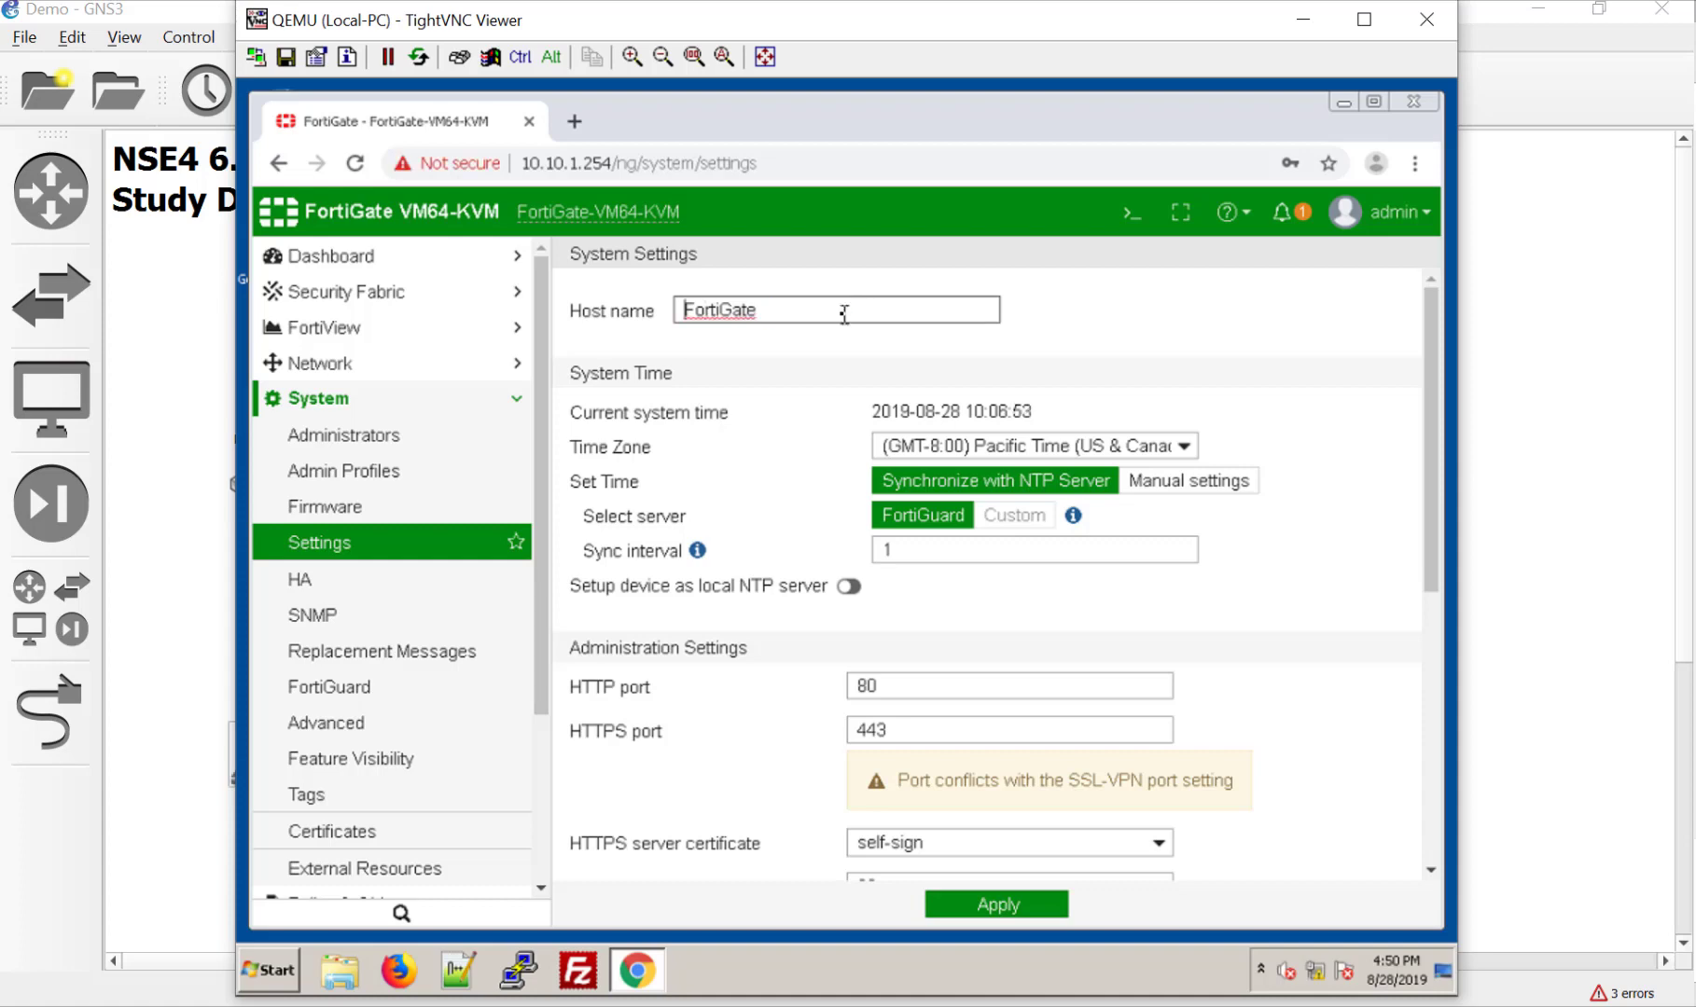
pyautogui.press('Home')
pyautogui.write('HQ-')
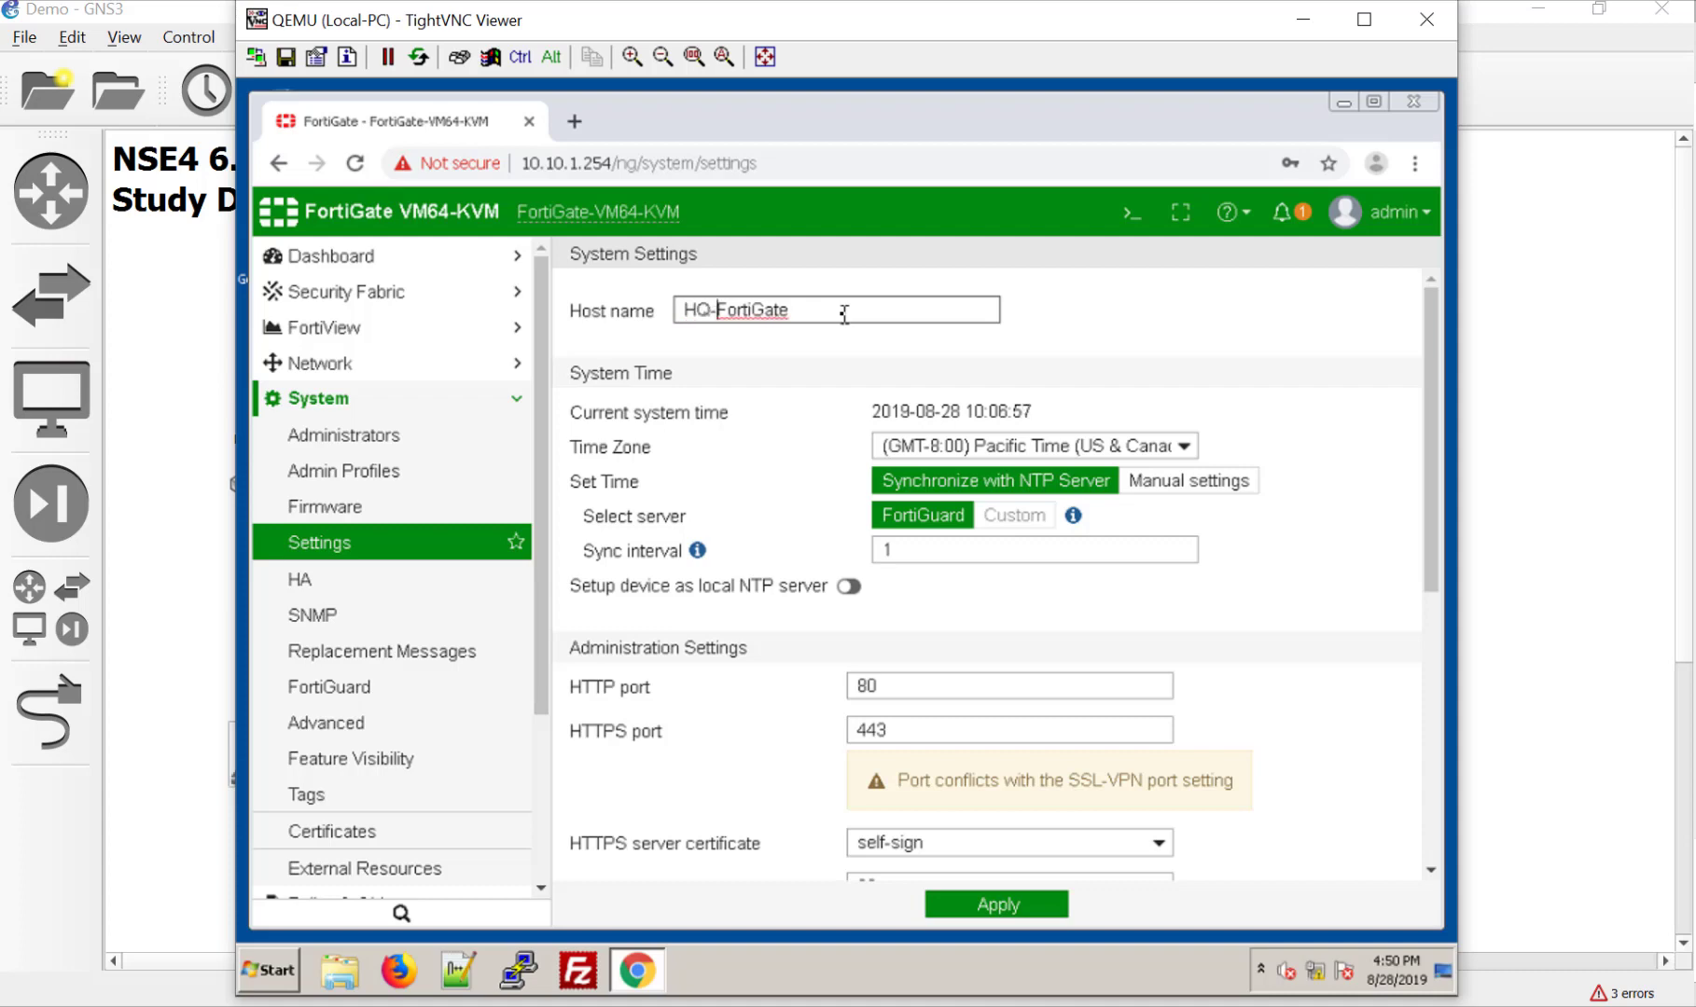
pyautogui.click(1160, 452)
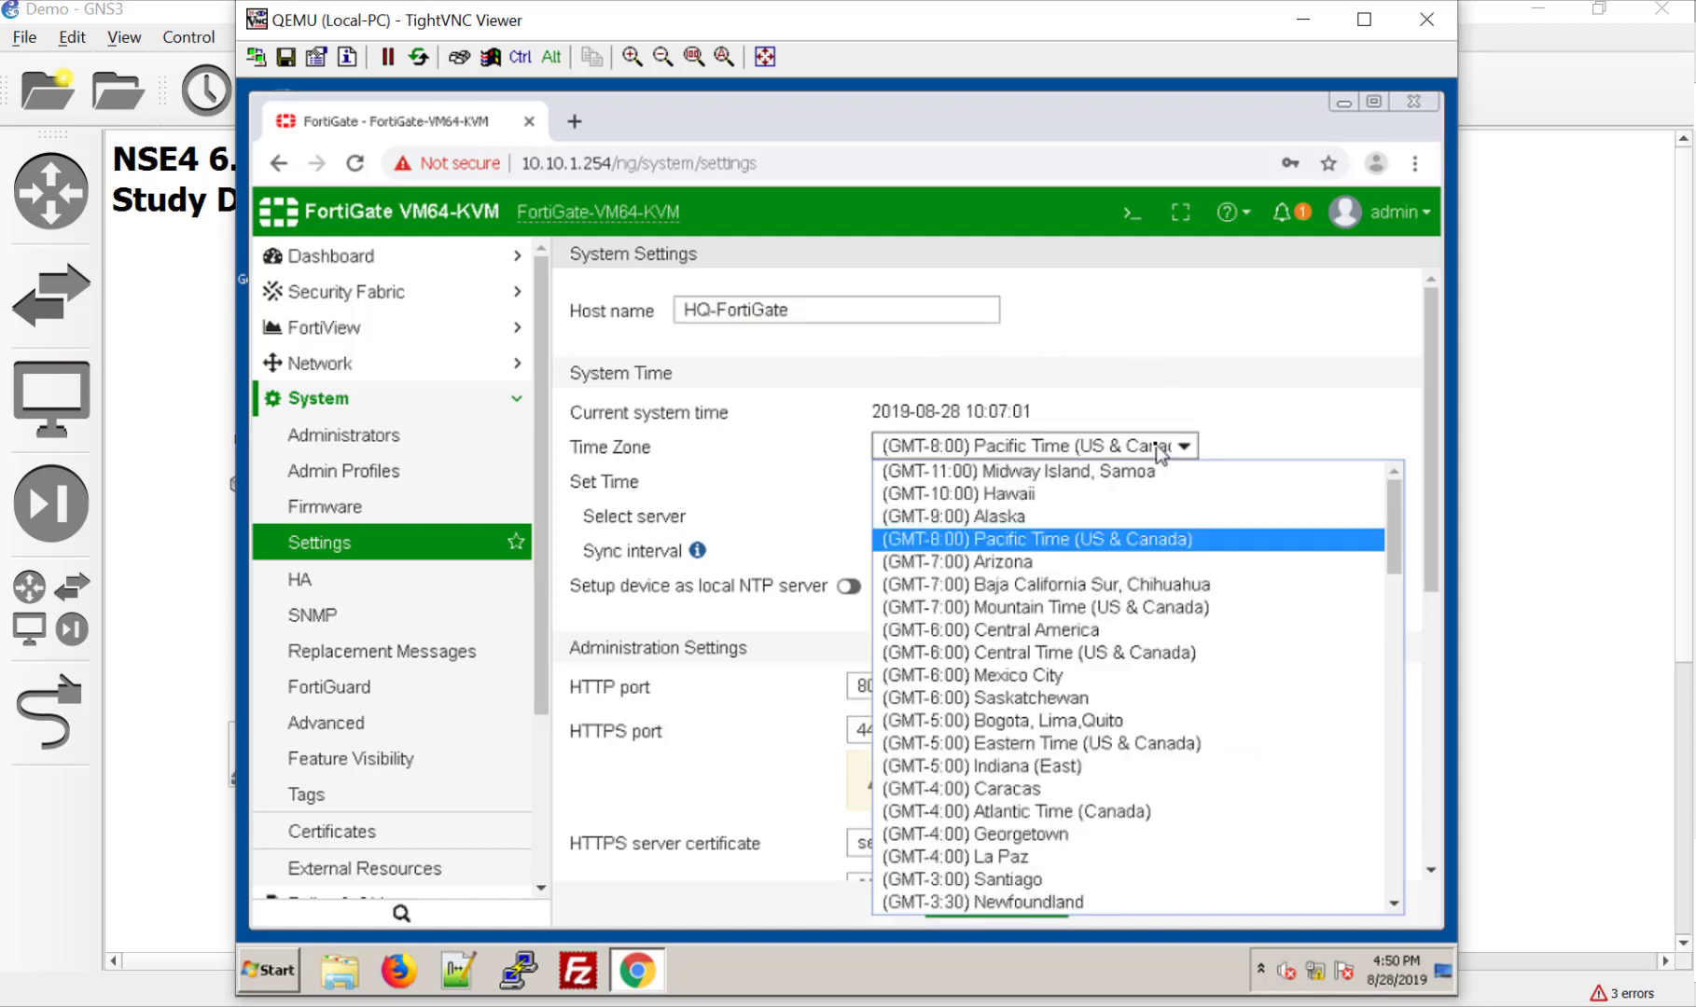
pyautogui.click(1163, 568)
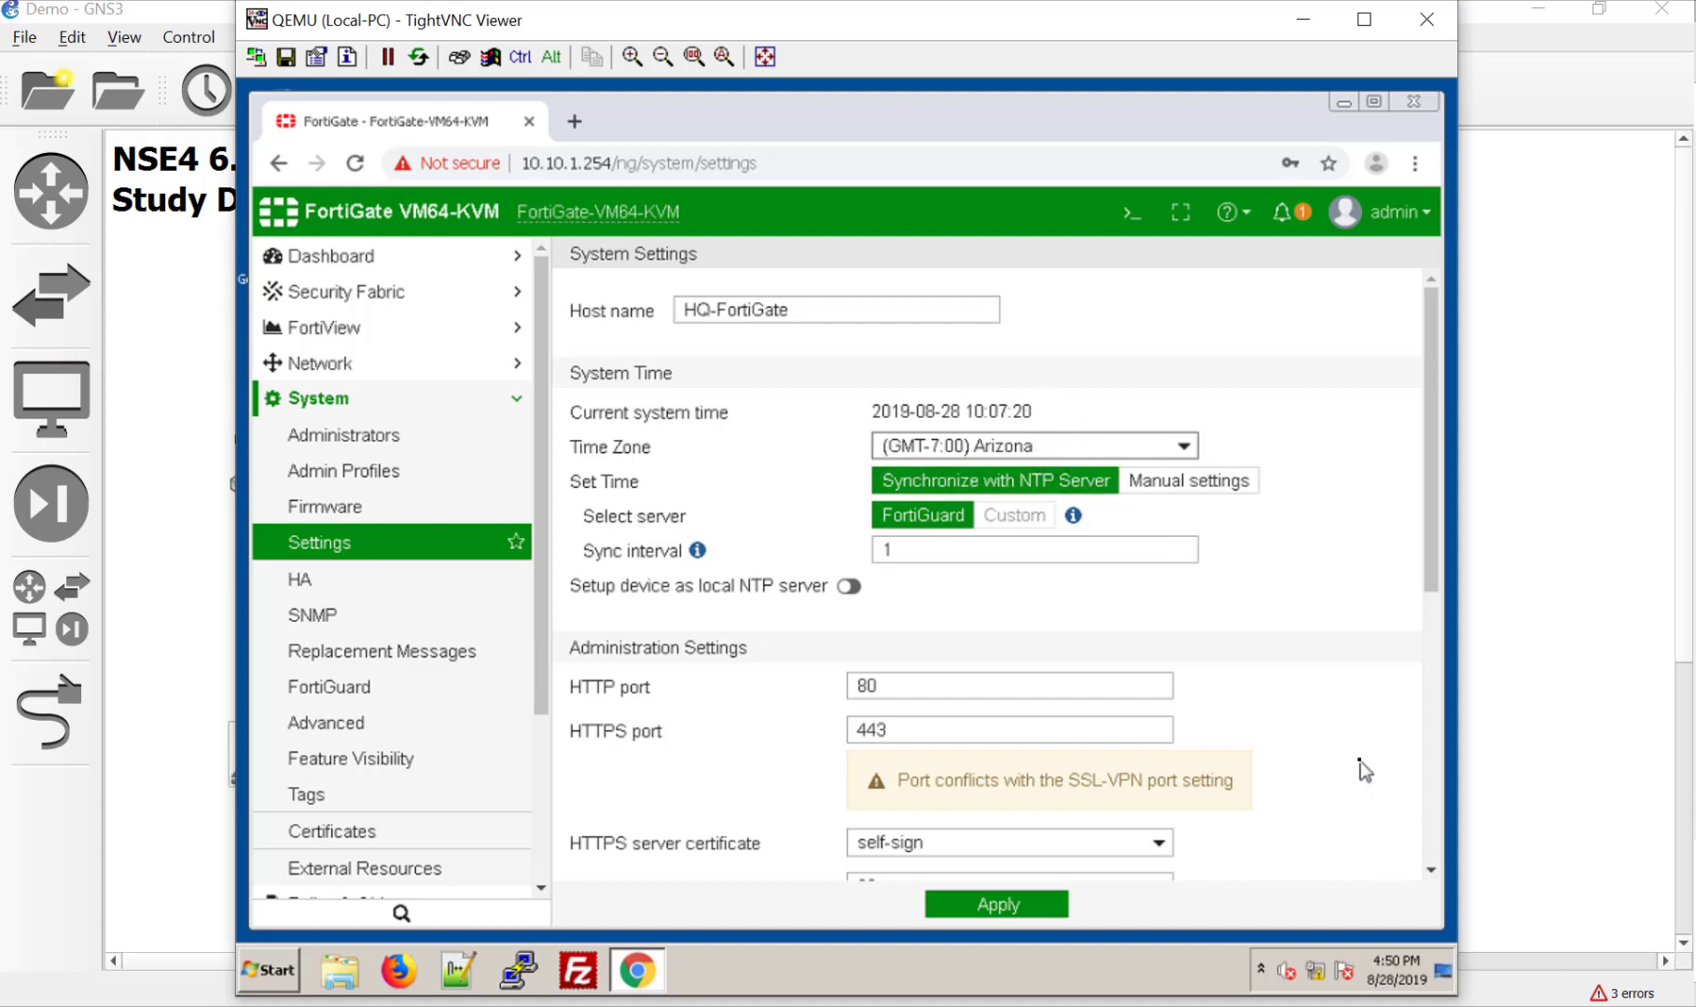
# Step: Change the administrator idle timeout from 5 to 480 minutes and apply the System Settings
pyautogui.scroll(-2, 1361, 762)
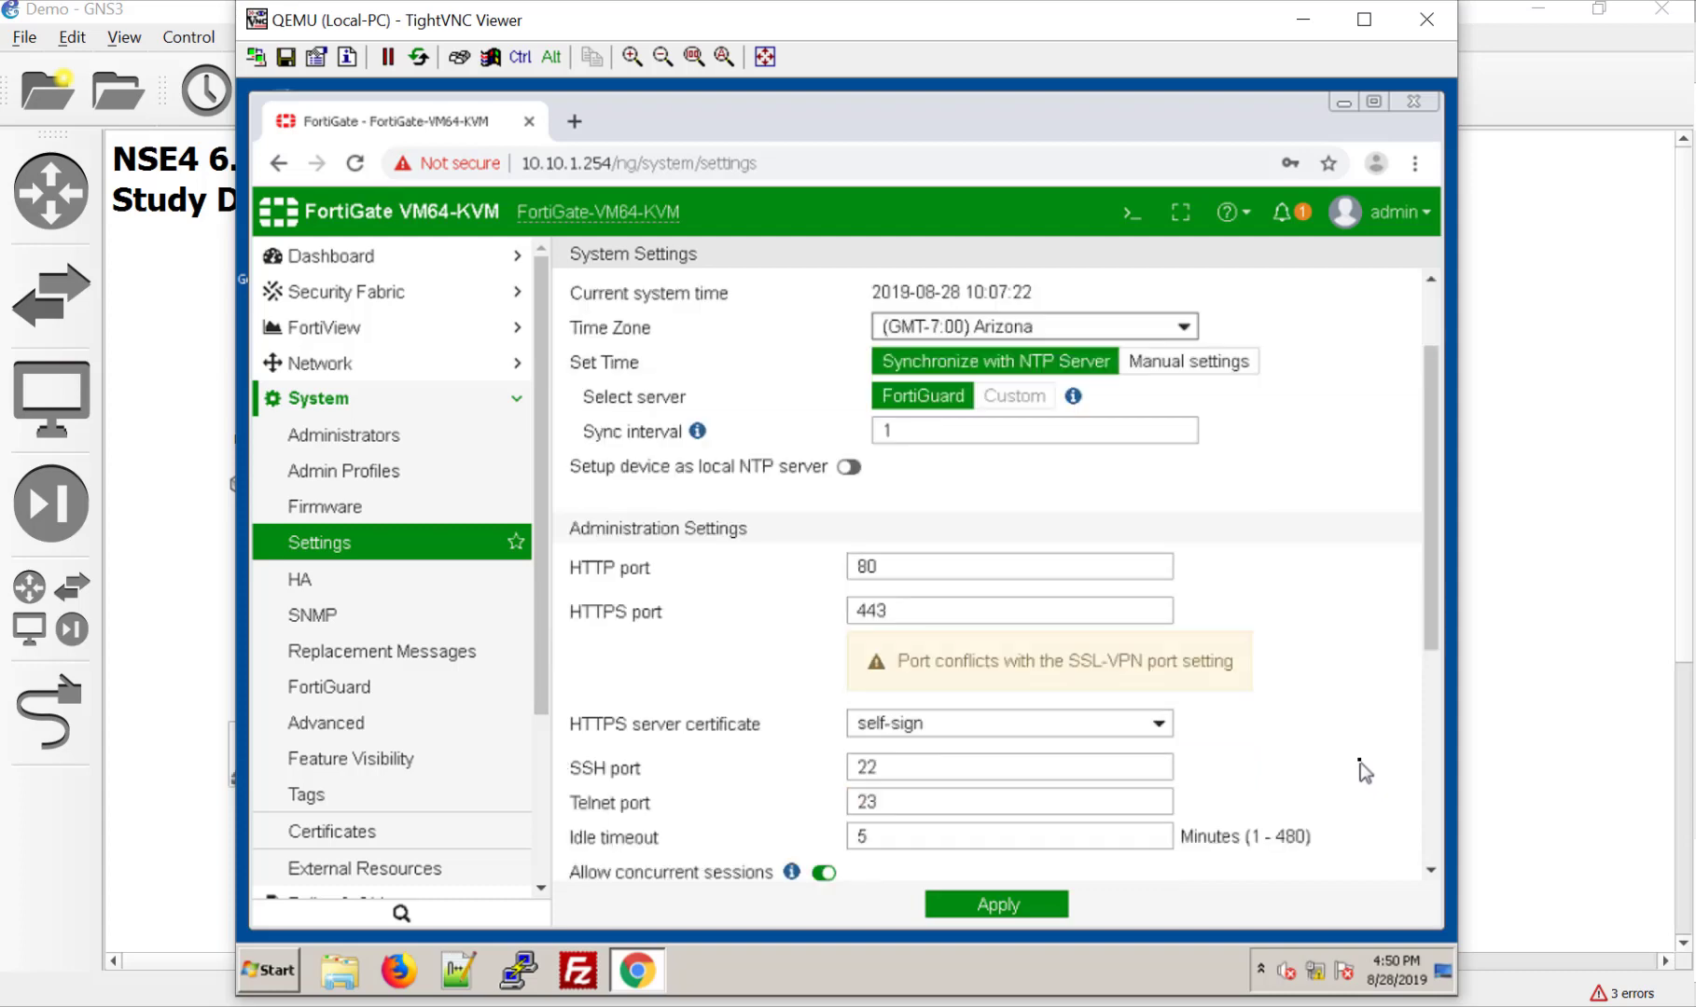
pyautogui.scroll(-2, 1361, 762)
pyautogui.scroll(-2, 1361, 762)
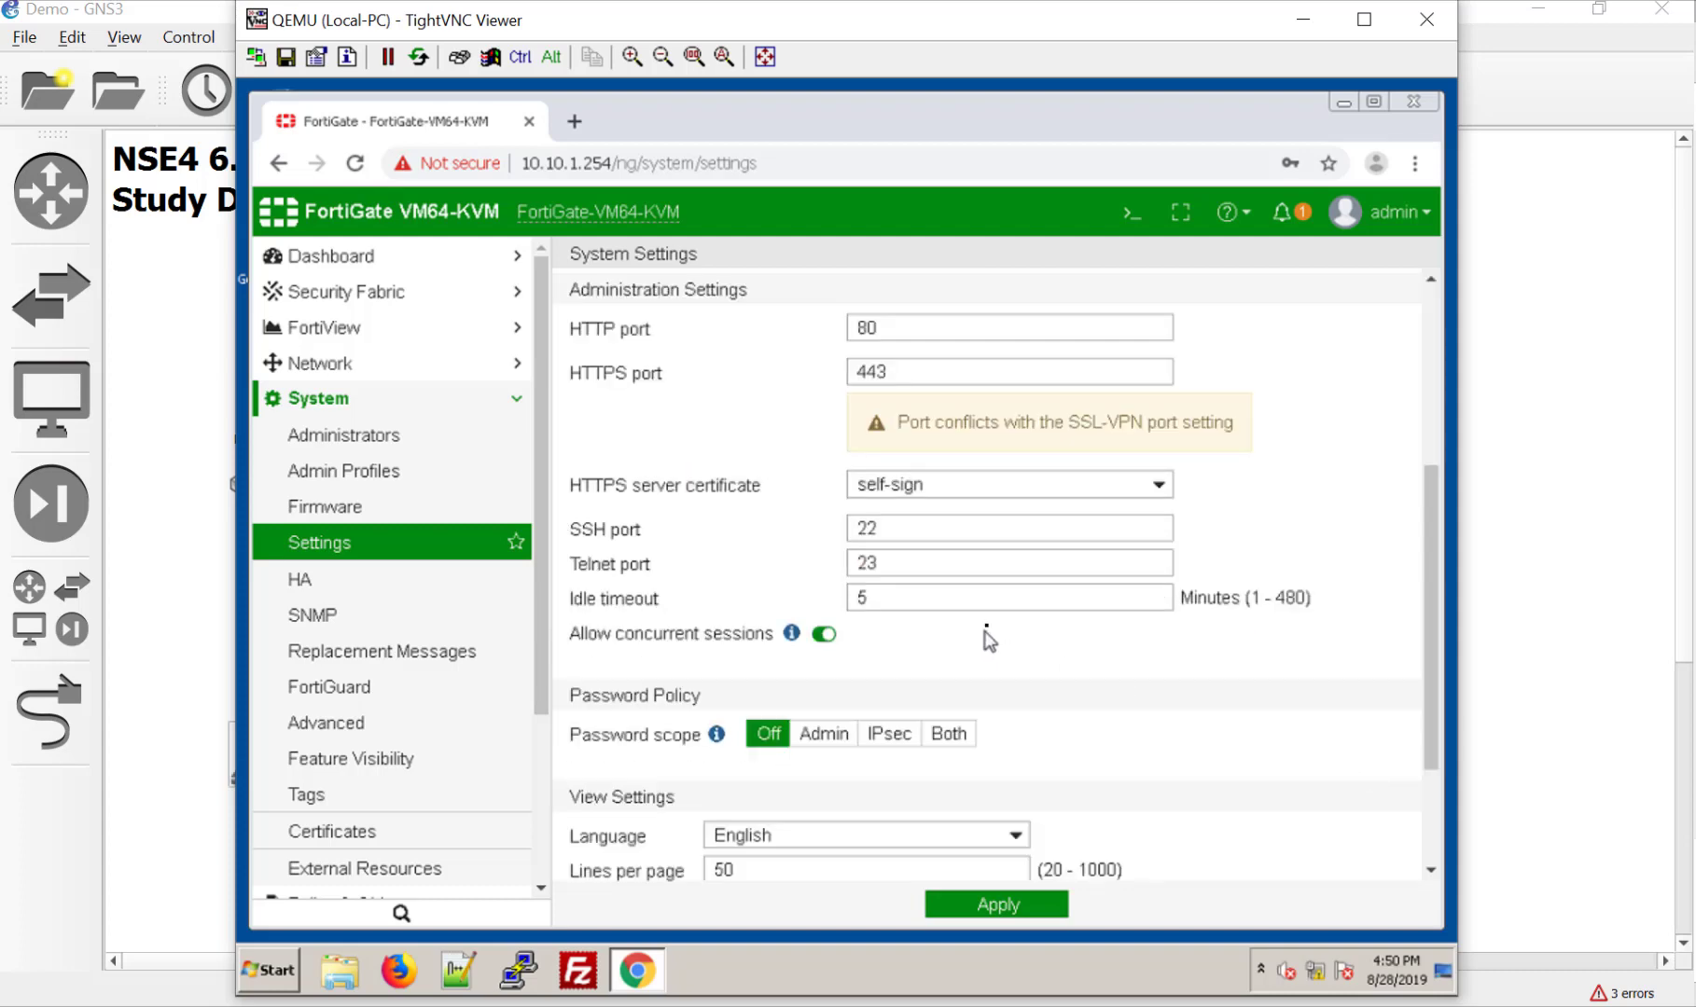
pyautogui.click(990, 598)
pyautogui.doubleClick(989, 598)
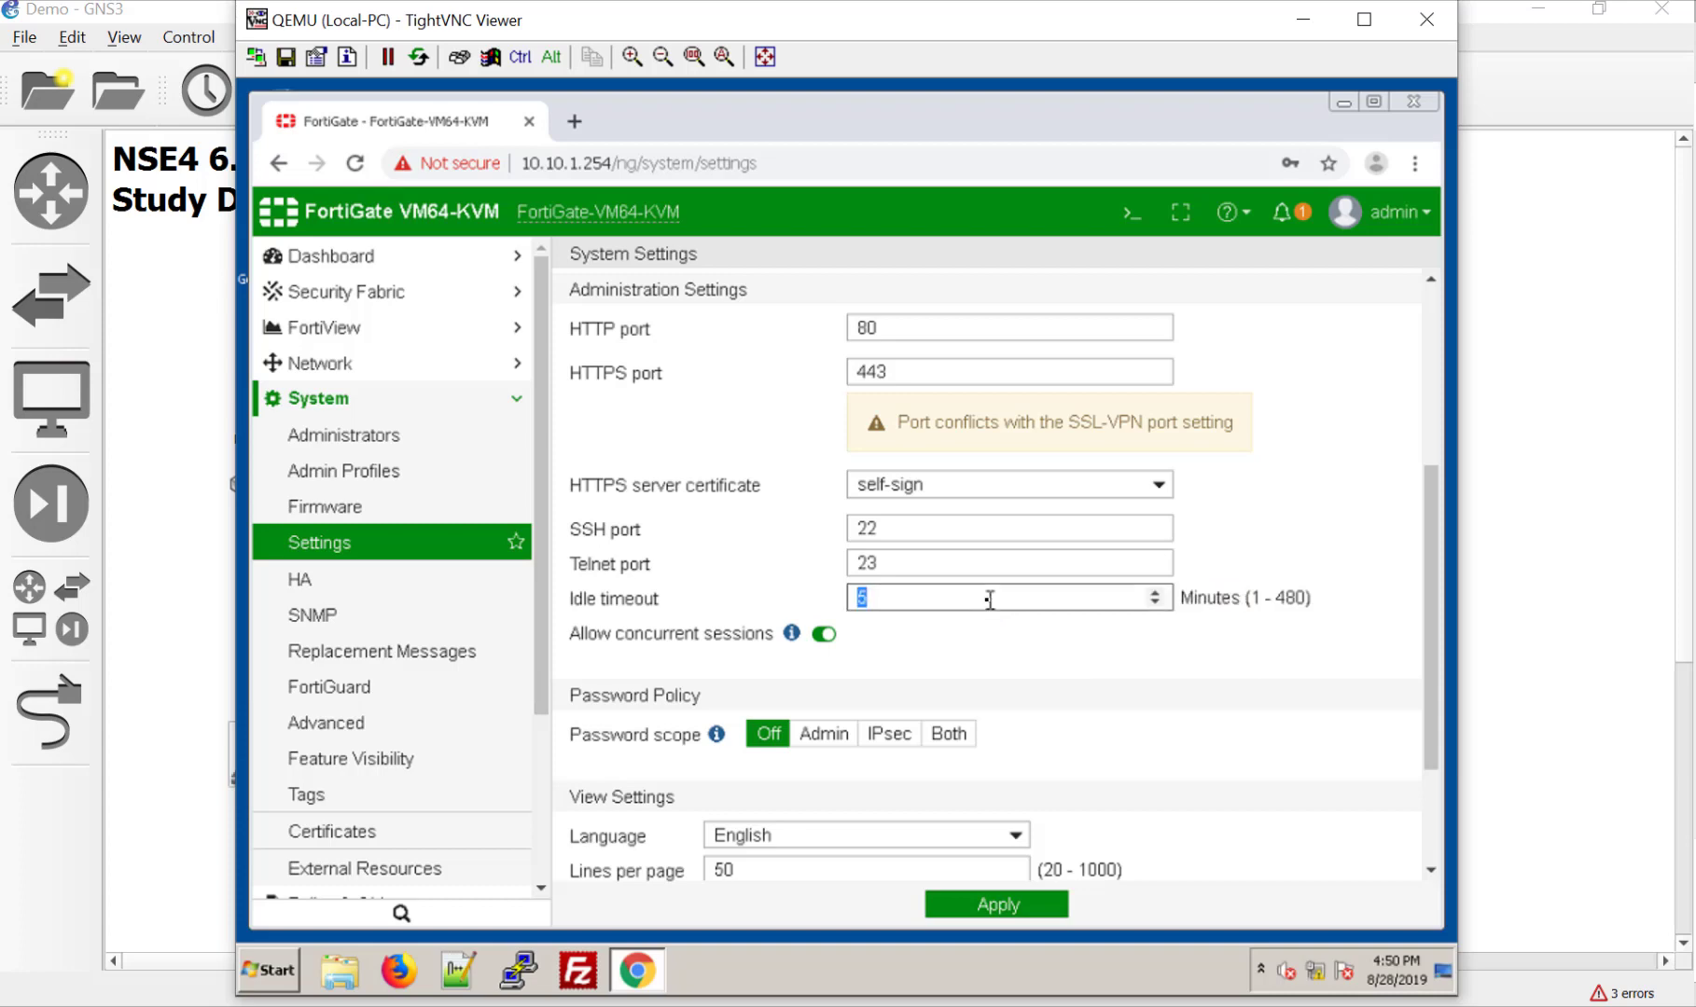
pyautogui.press('Left')
pyautogui.write('99')
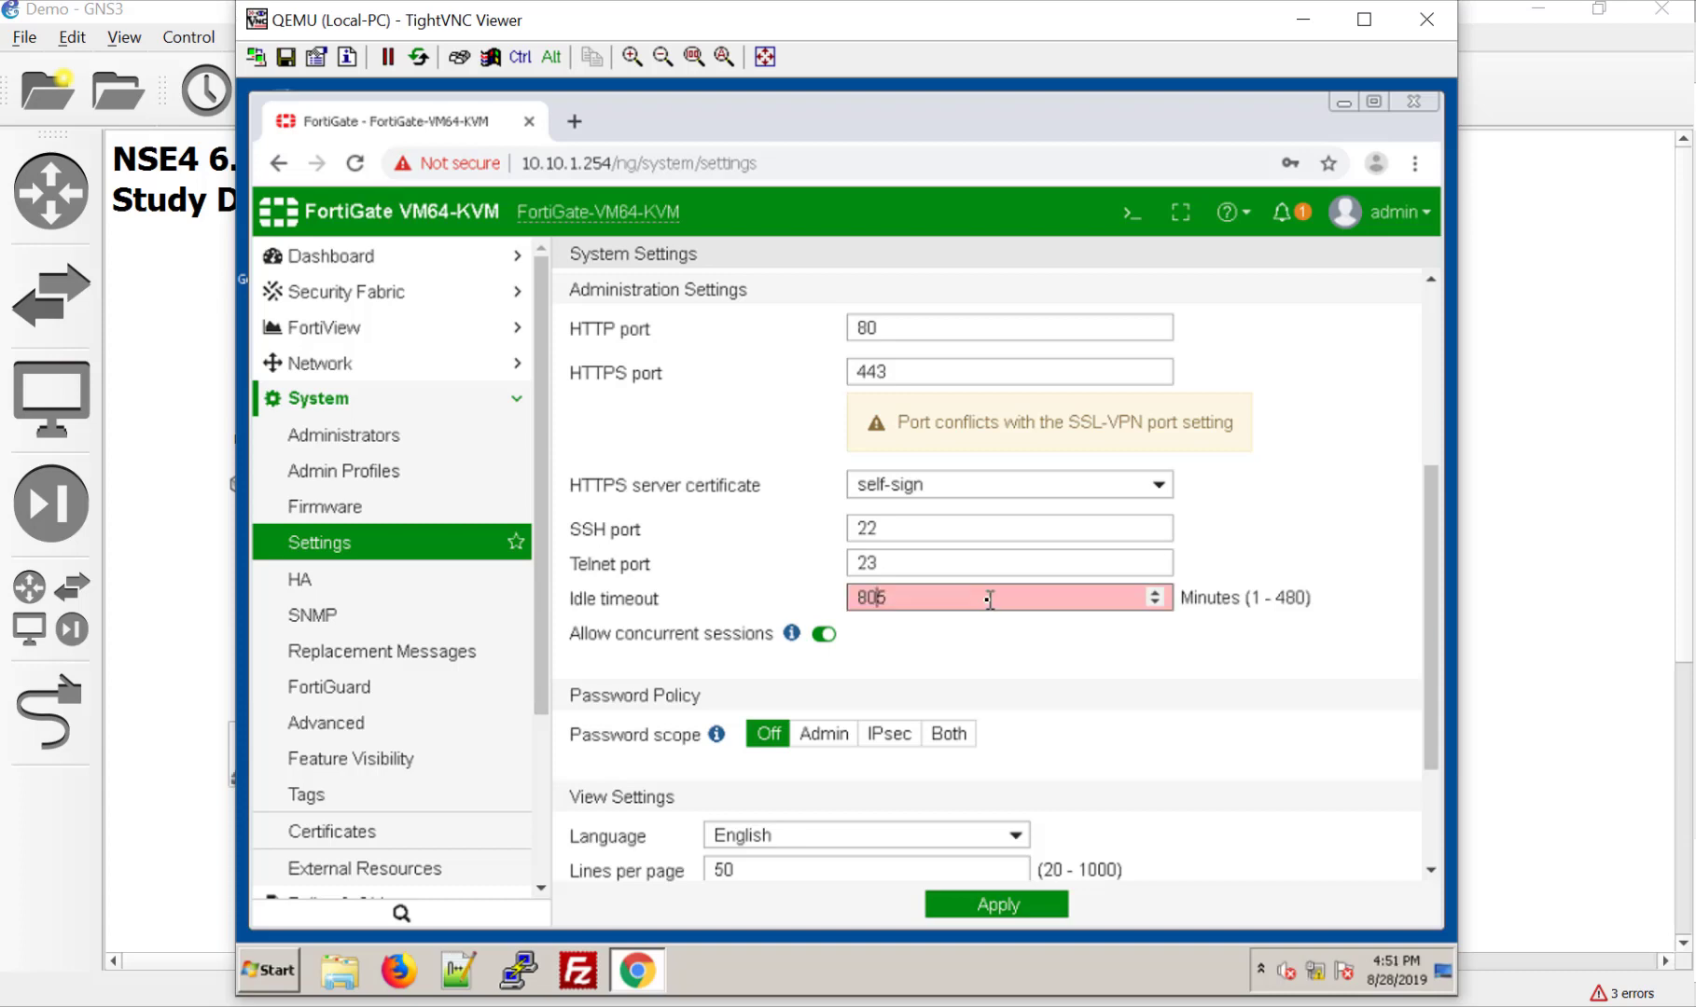
pyautogui.press('BackSpace')
pyautogui.press('BackSpace')
pyautogui.press('Delete')
pyautogui.write('480')
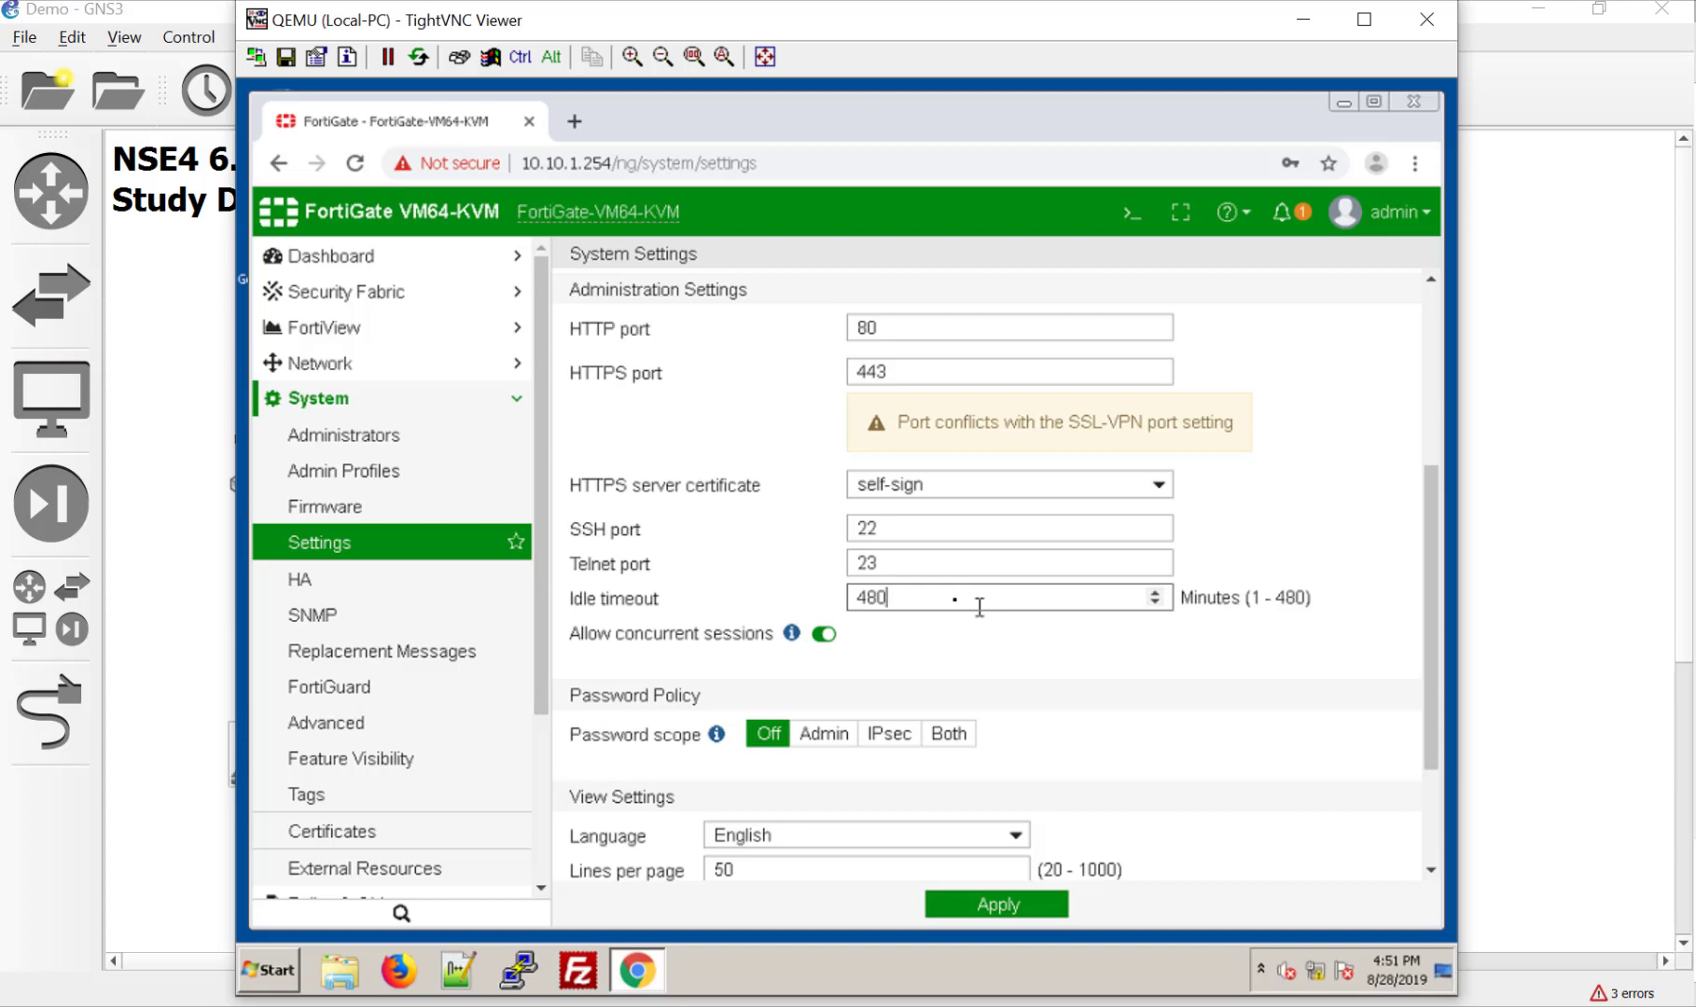
pyautogui.scroll(-2, 1151, 802)
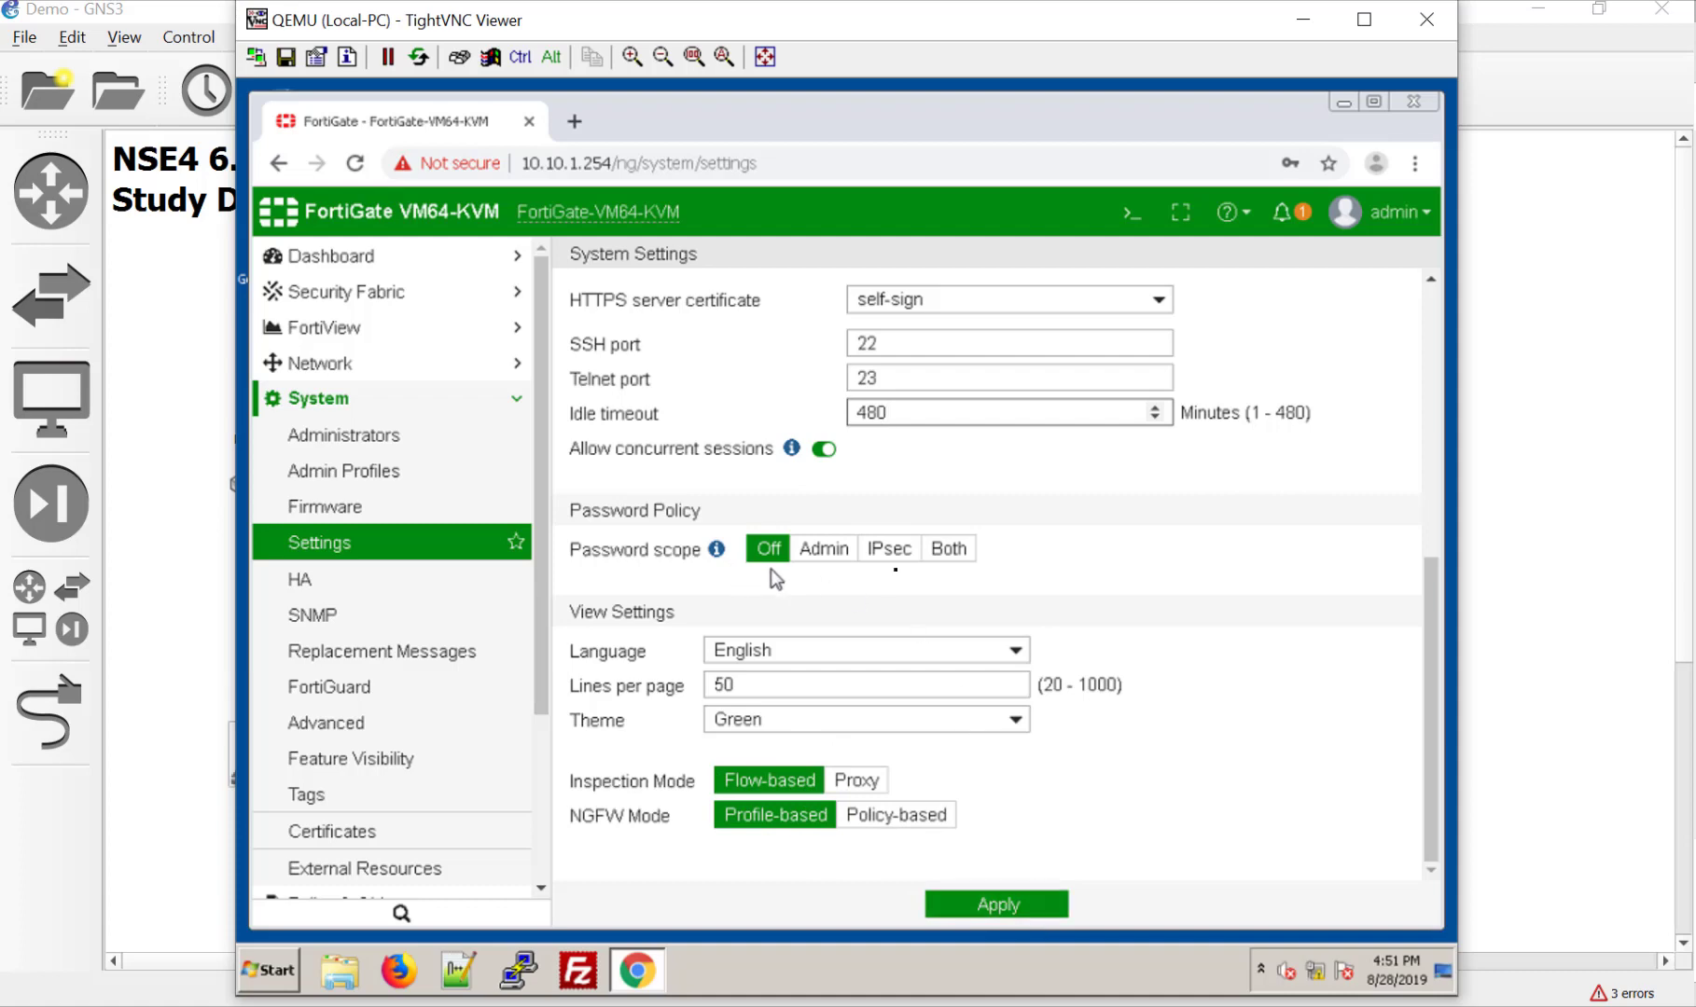
pyautogui.click(1000, 903)
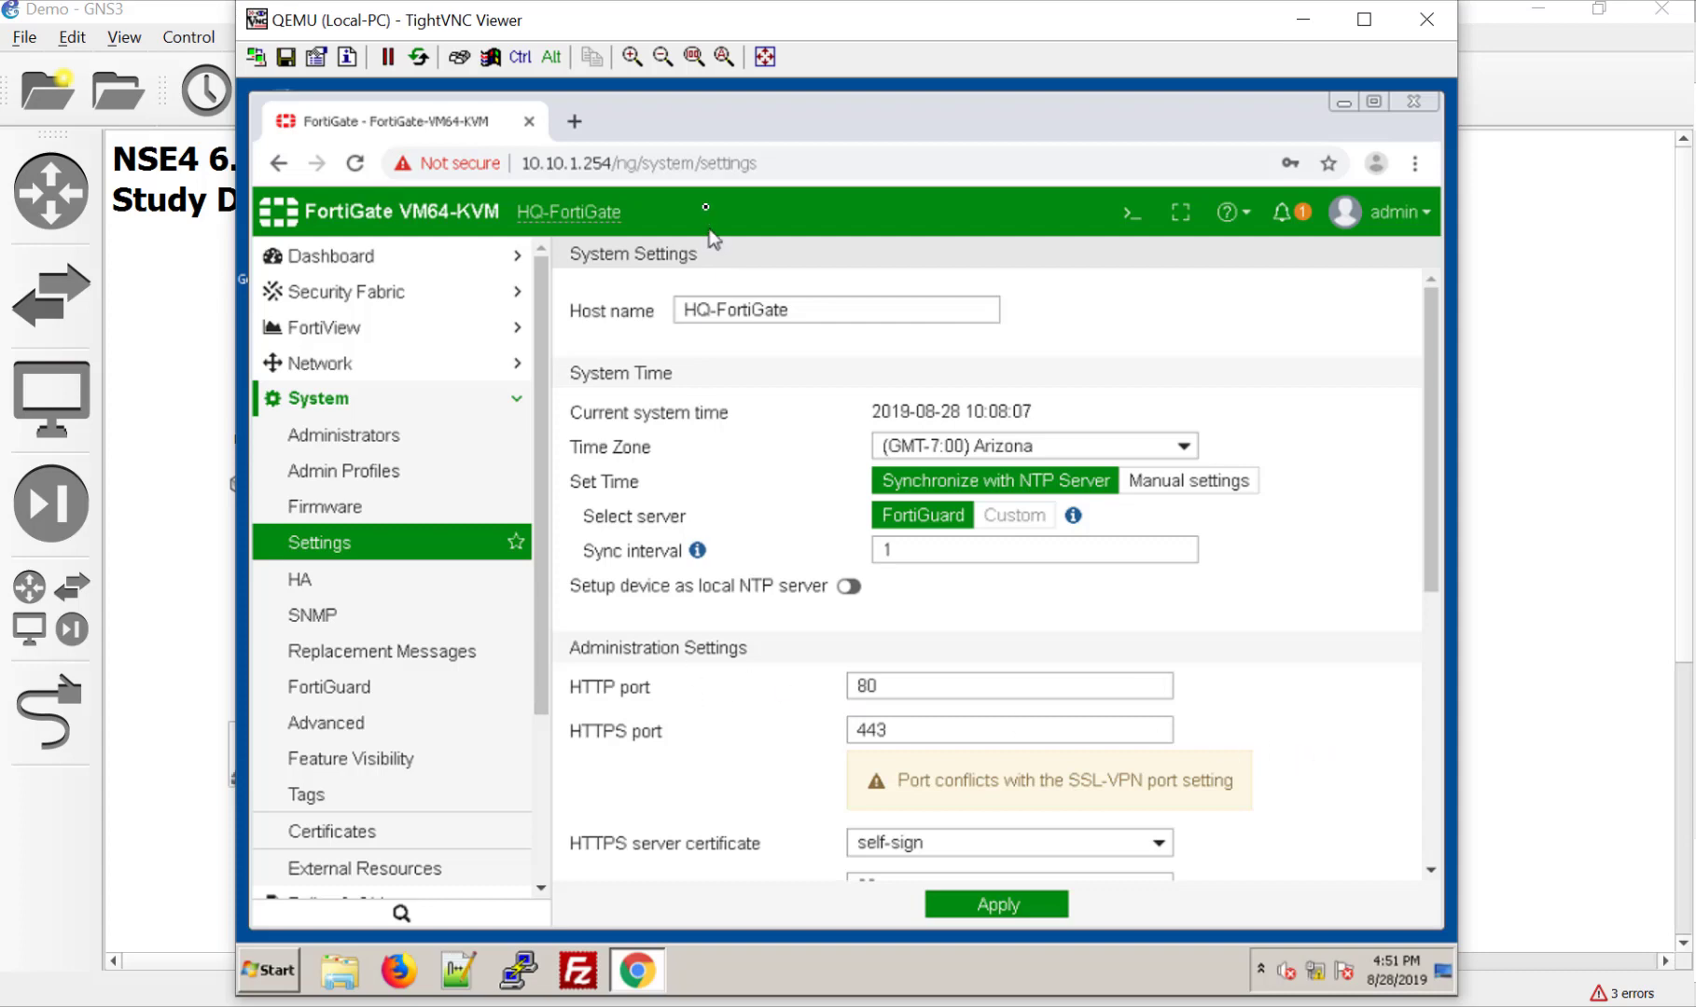
# Step: Open the port6 (LAN) interface for editing from Network > Interfaces
pyautogui.moveTo(730, 20); pyautogui.dragTo(1104, 43)
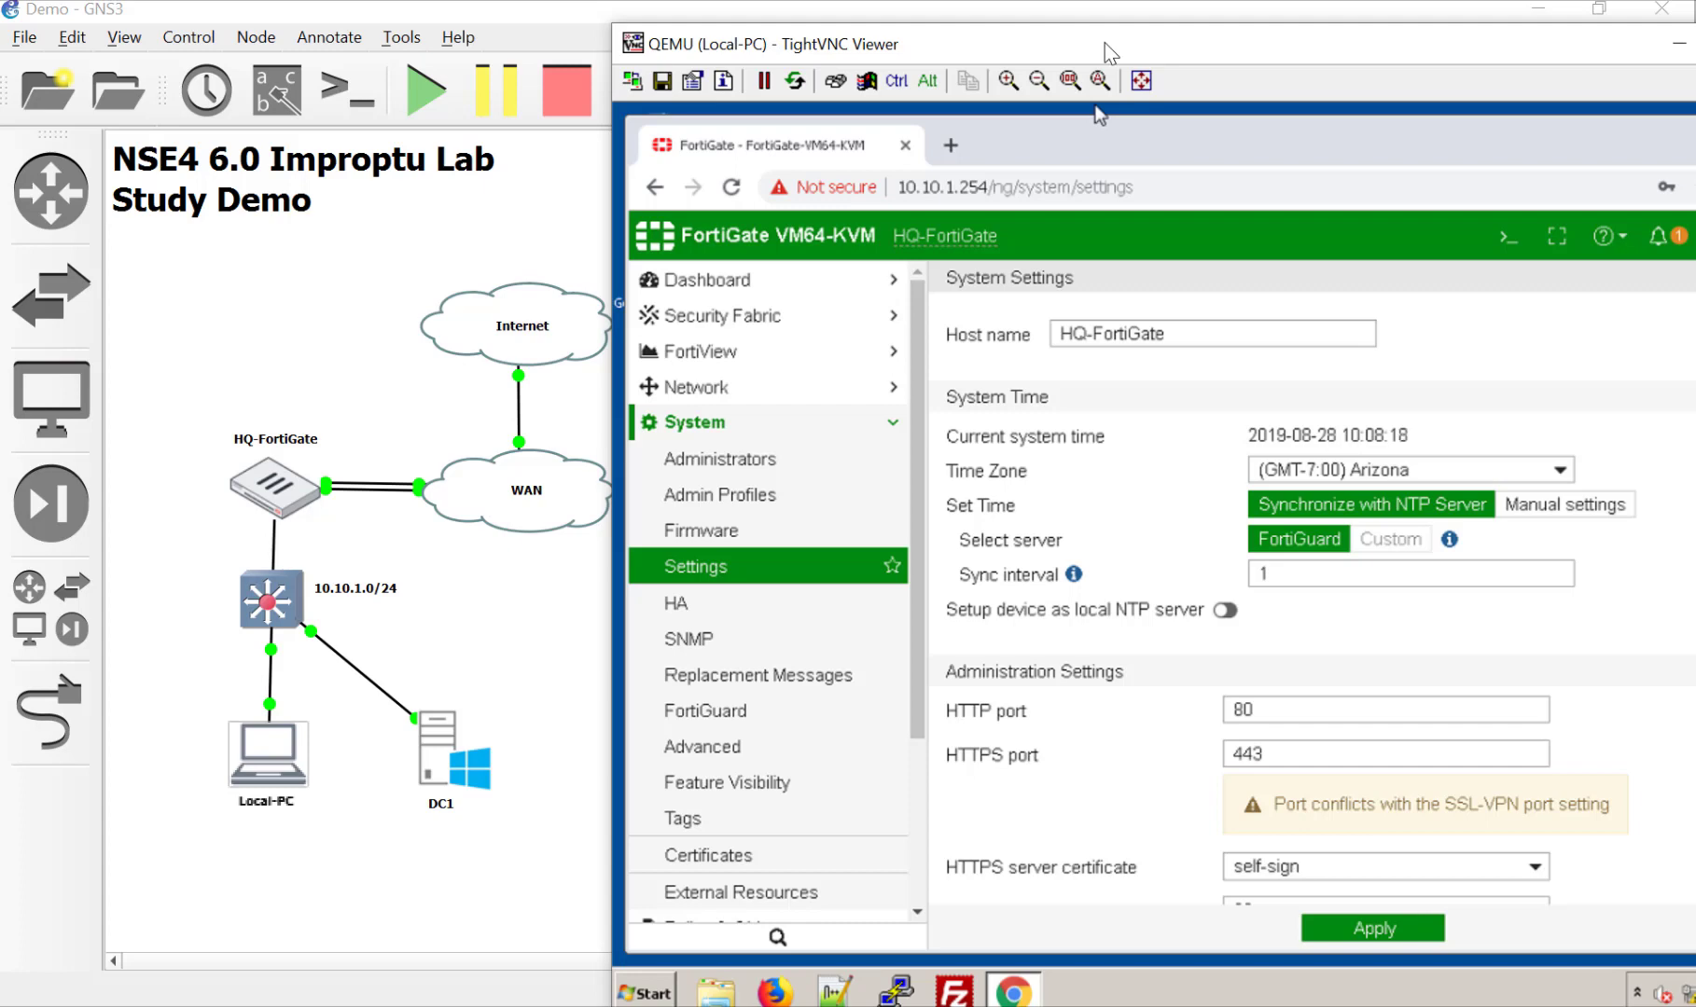
pyautogui.moveTo(1104, 43); pyautogui.dragTo(891, 14)
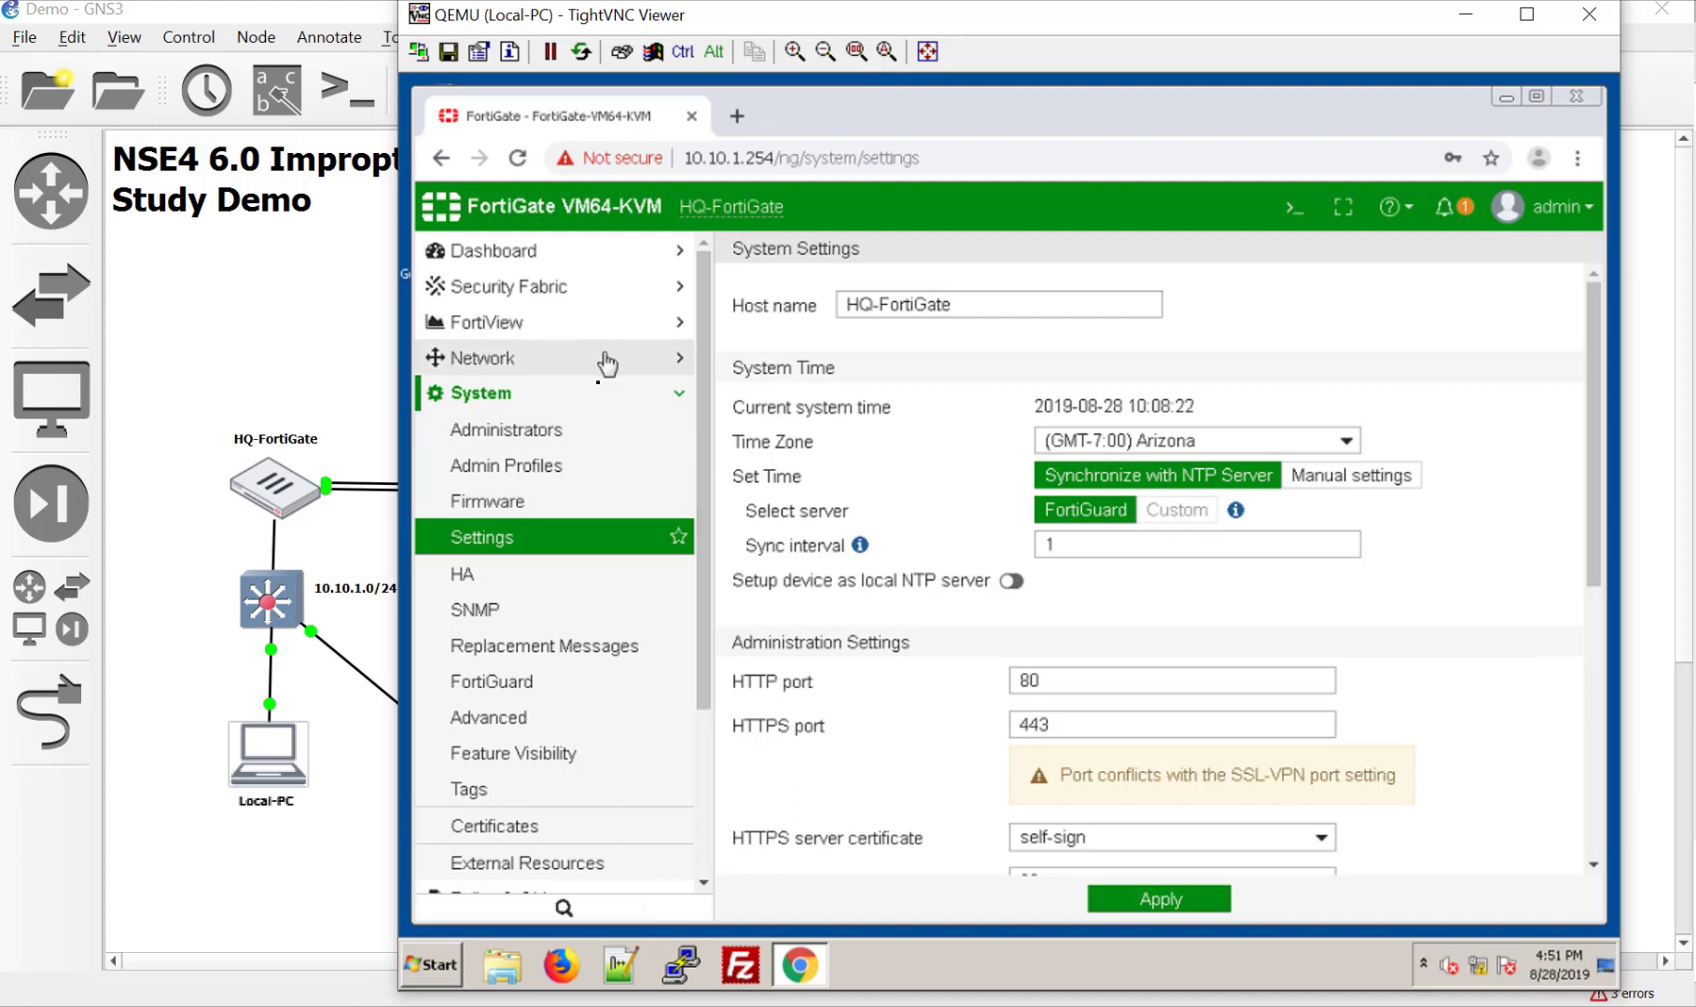
pyautogui.click(685, 360)
pyautogui.click(516, 401)
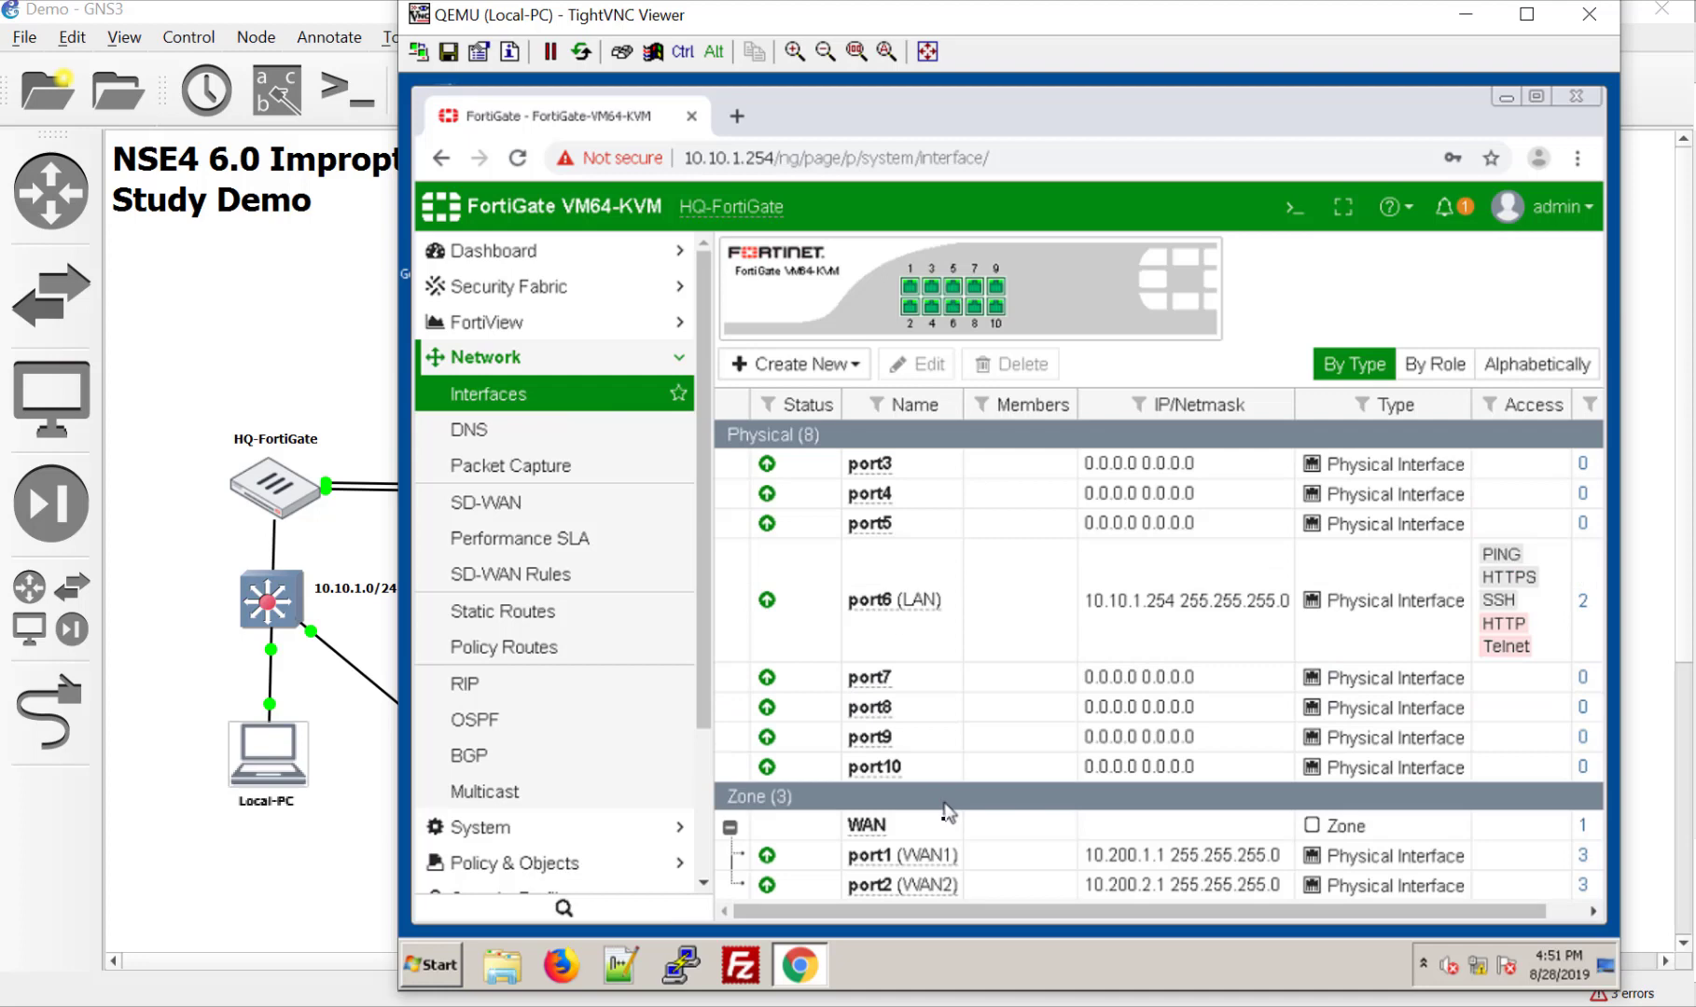
pyautogui.doubleClick(951, 612)
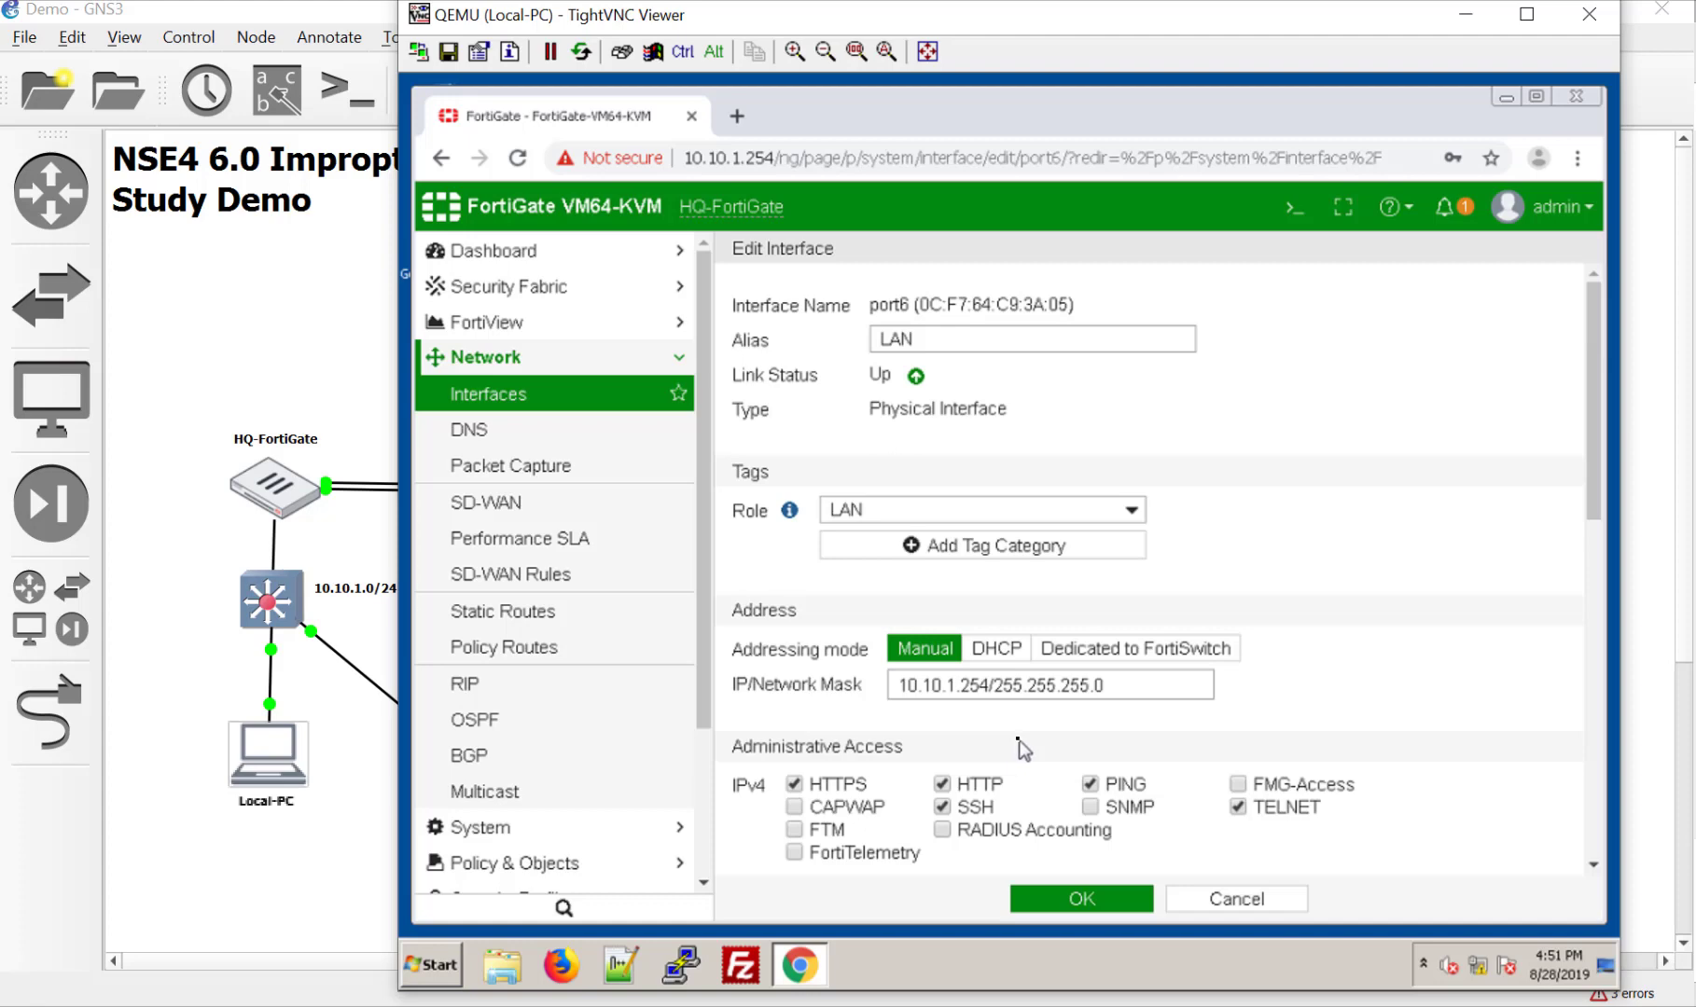
# Step: Set port6's DHCP DNS server to Specify 10.10.1.10 and save the interface
pyautogui.scroll(-5, 1018, 746)
pyautogui.scroll(-4, 1019, 746)
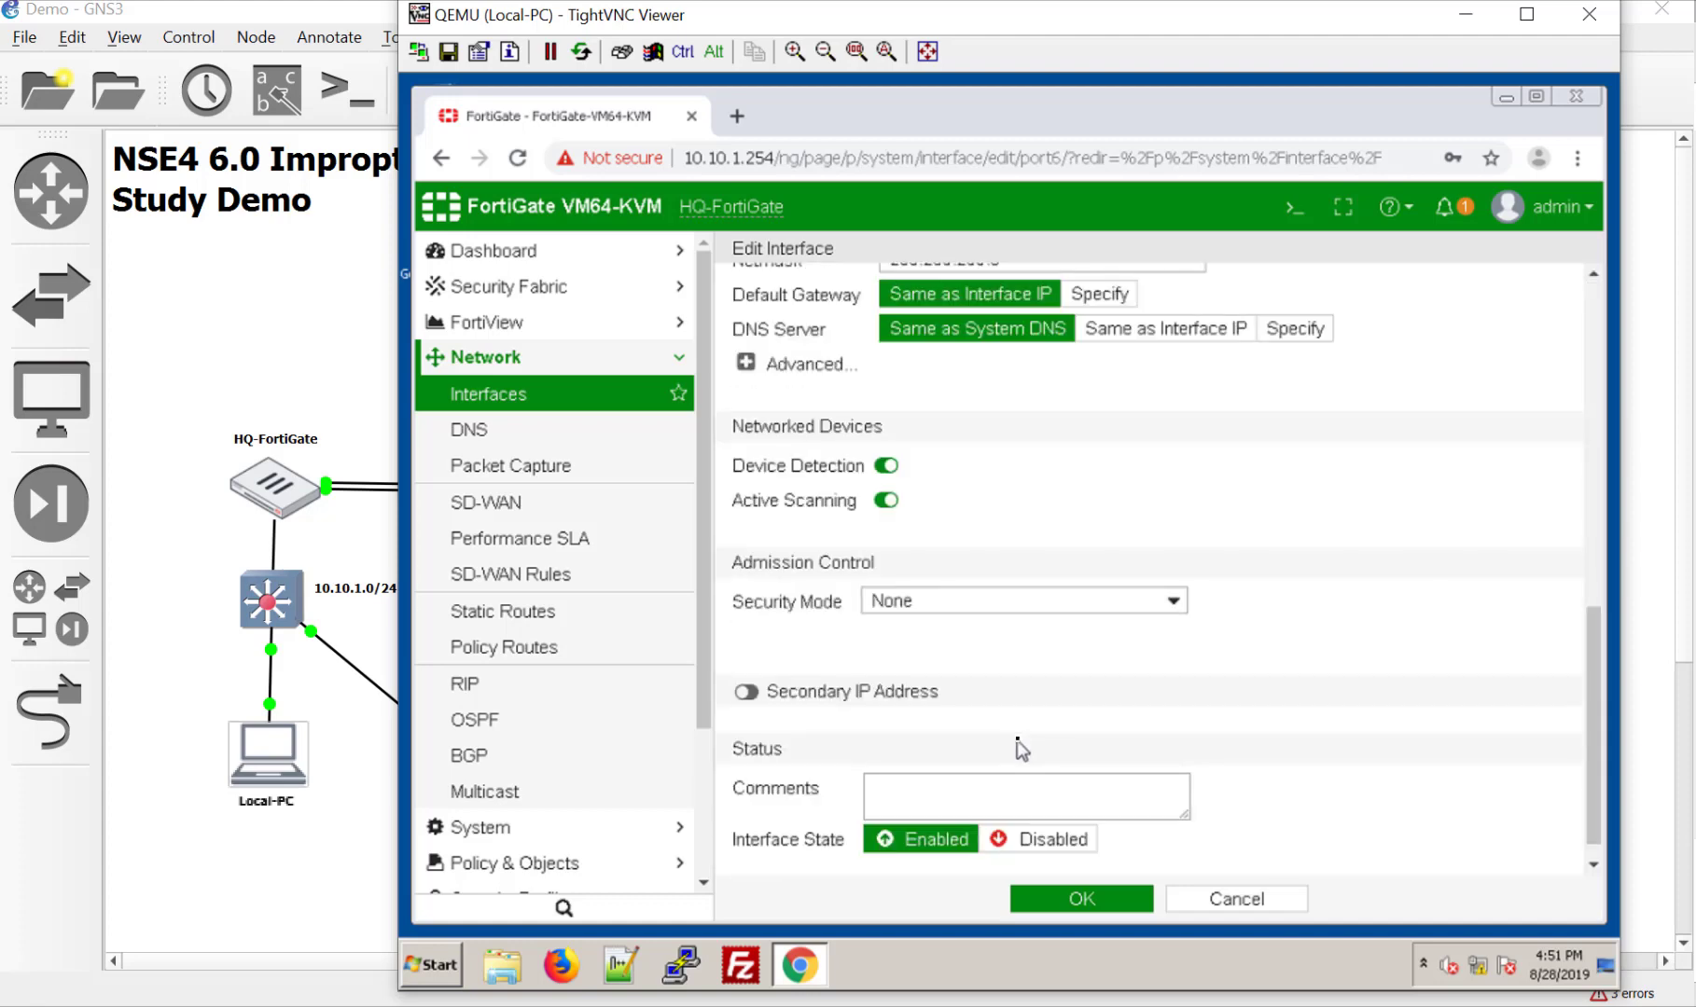
pyautogui.scroll(3, 1022, 750)
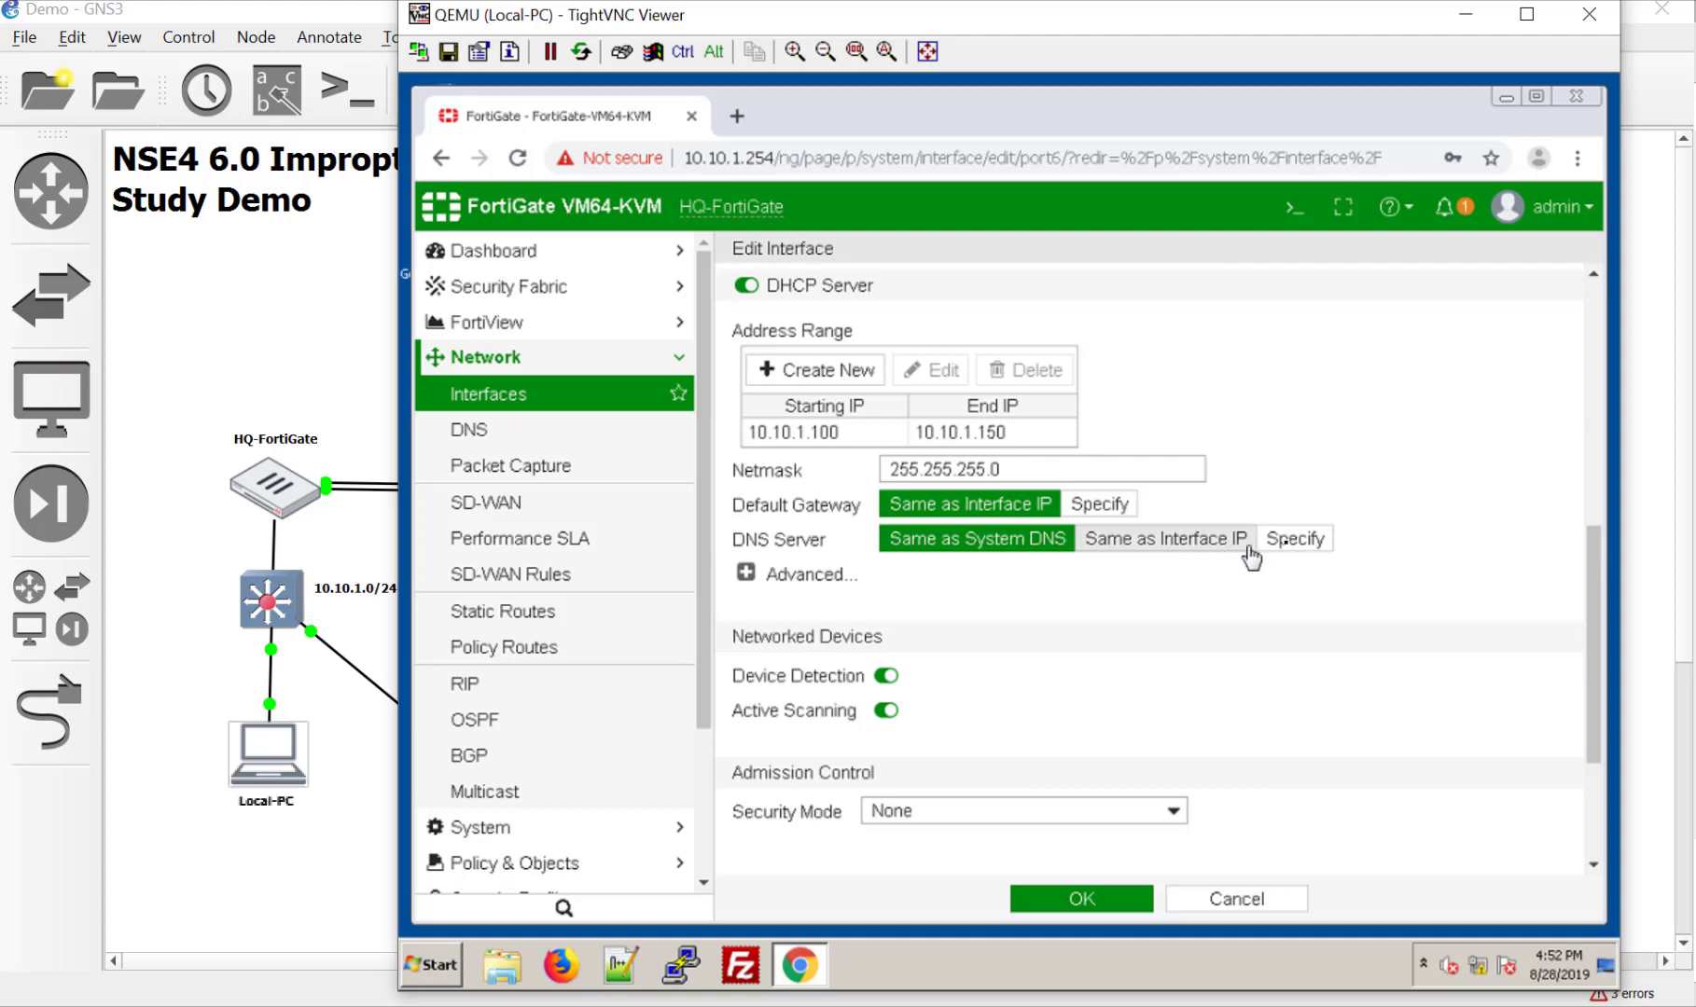
pyautogui.click(1295, 539)
pyautogui.moveTo(1123, 578); pyautogui.dragTo(835, 566)
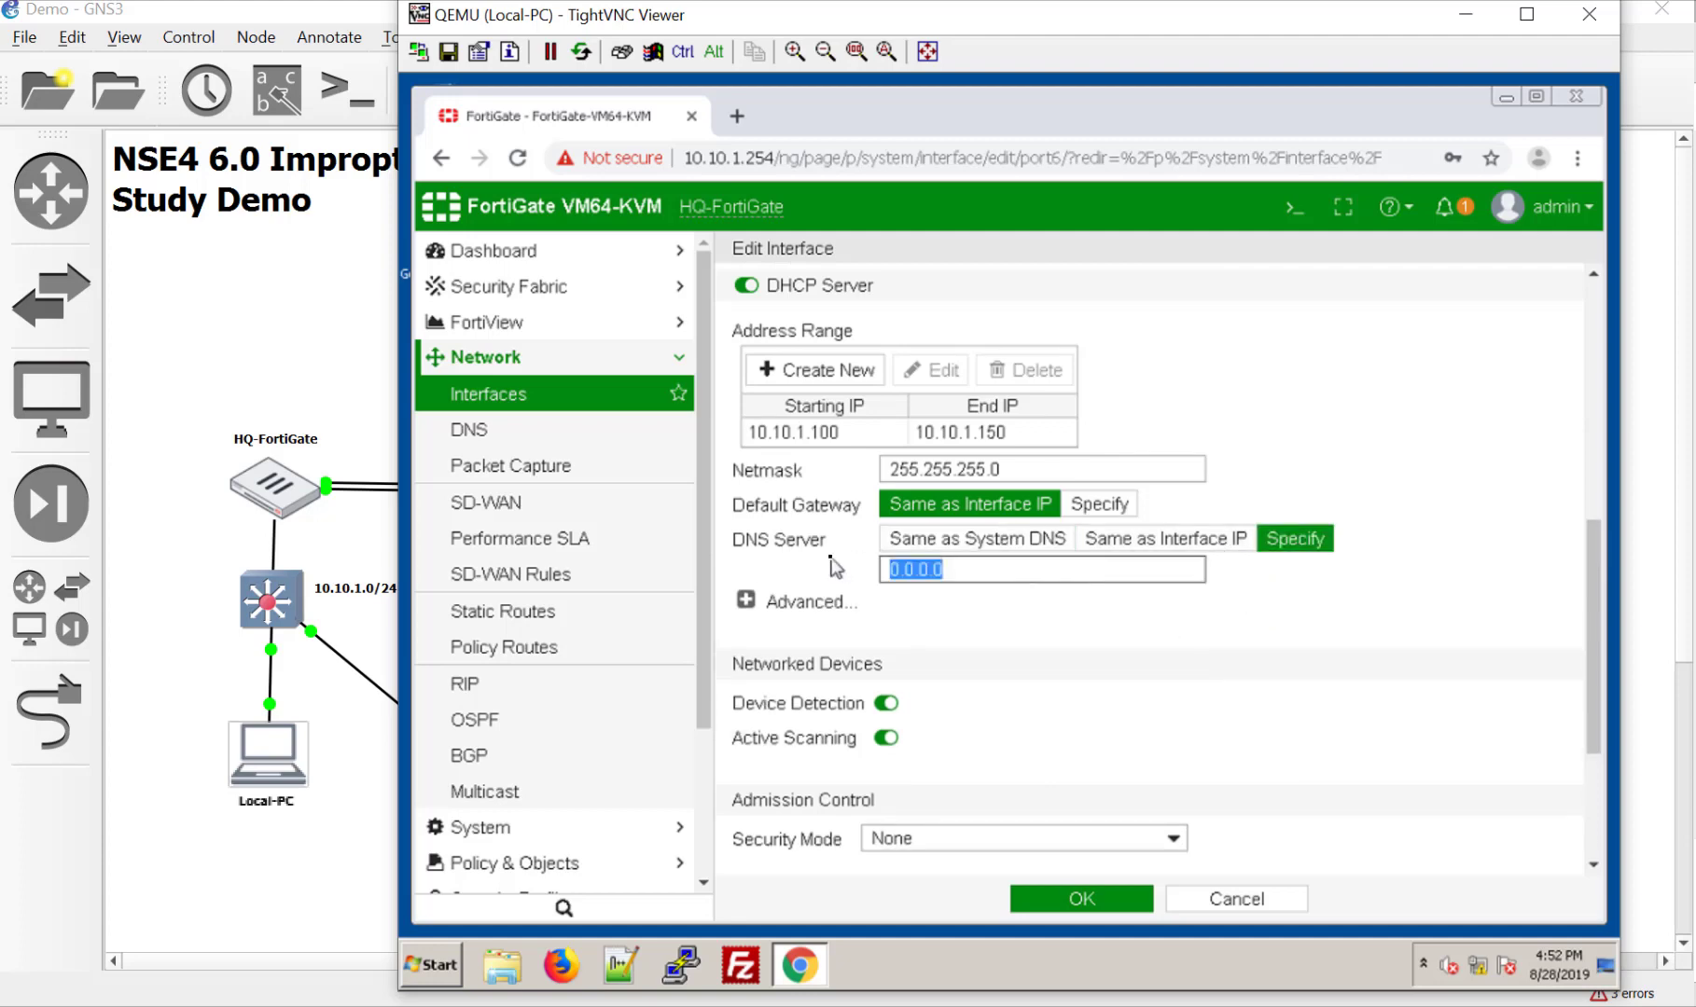
pyautogui.write('10.10.1.10')
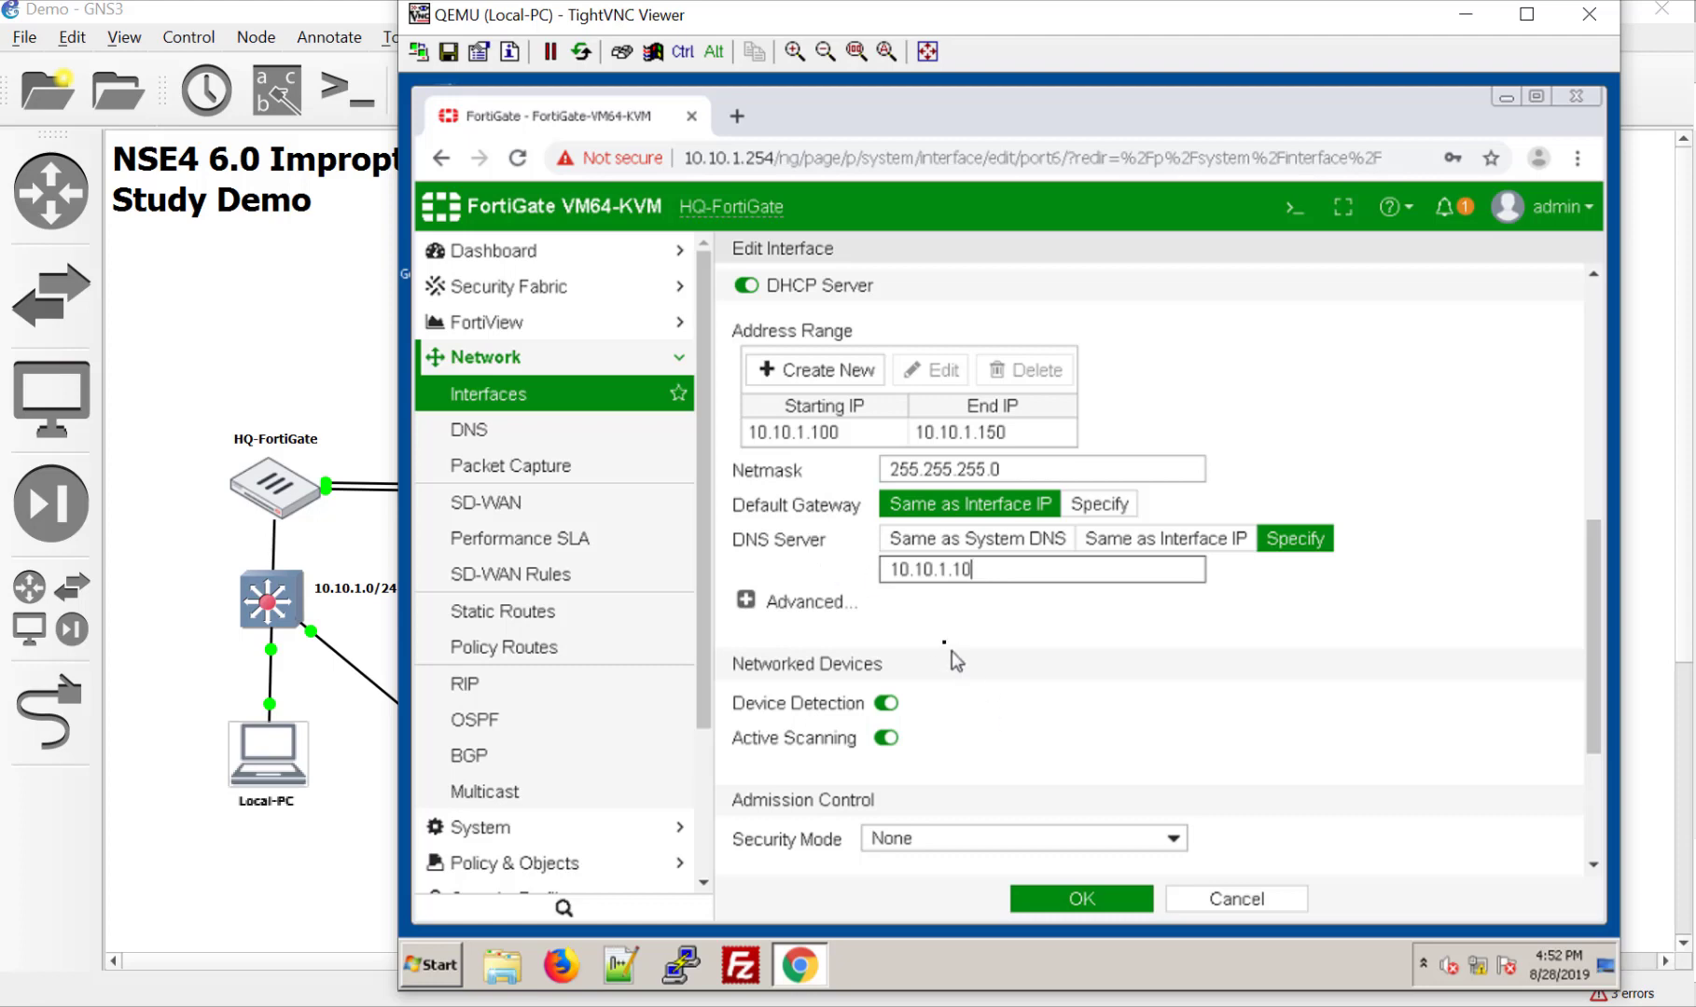
pyautogui.click(1092, 900)
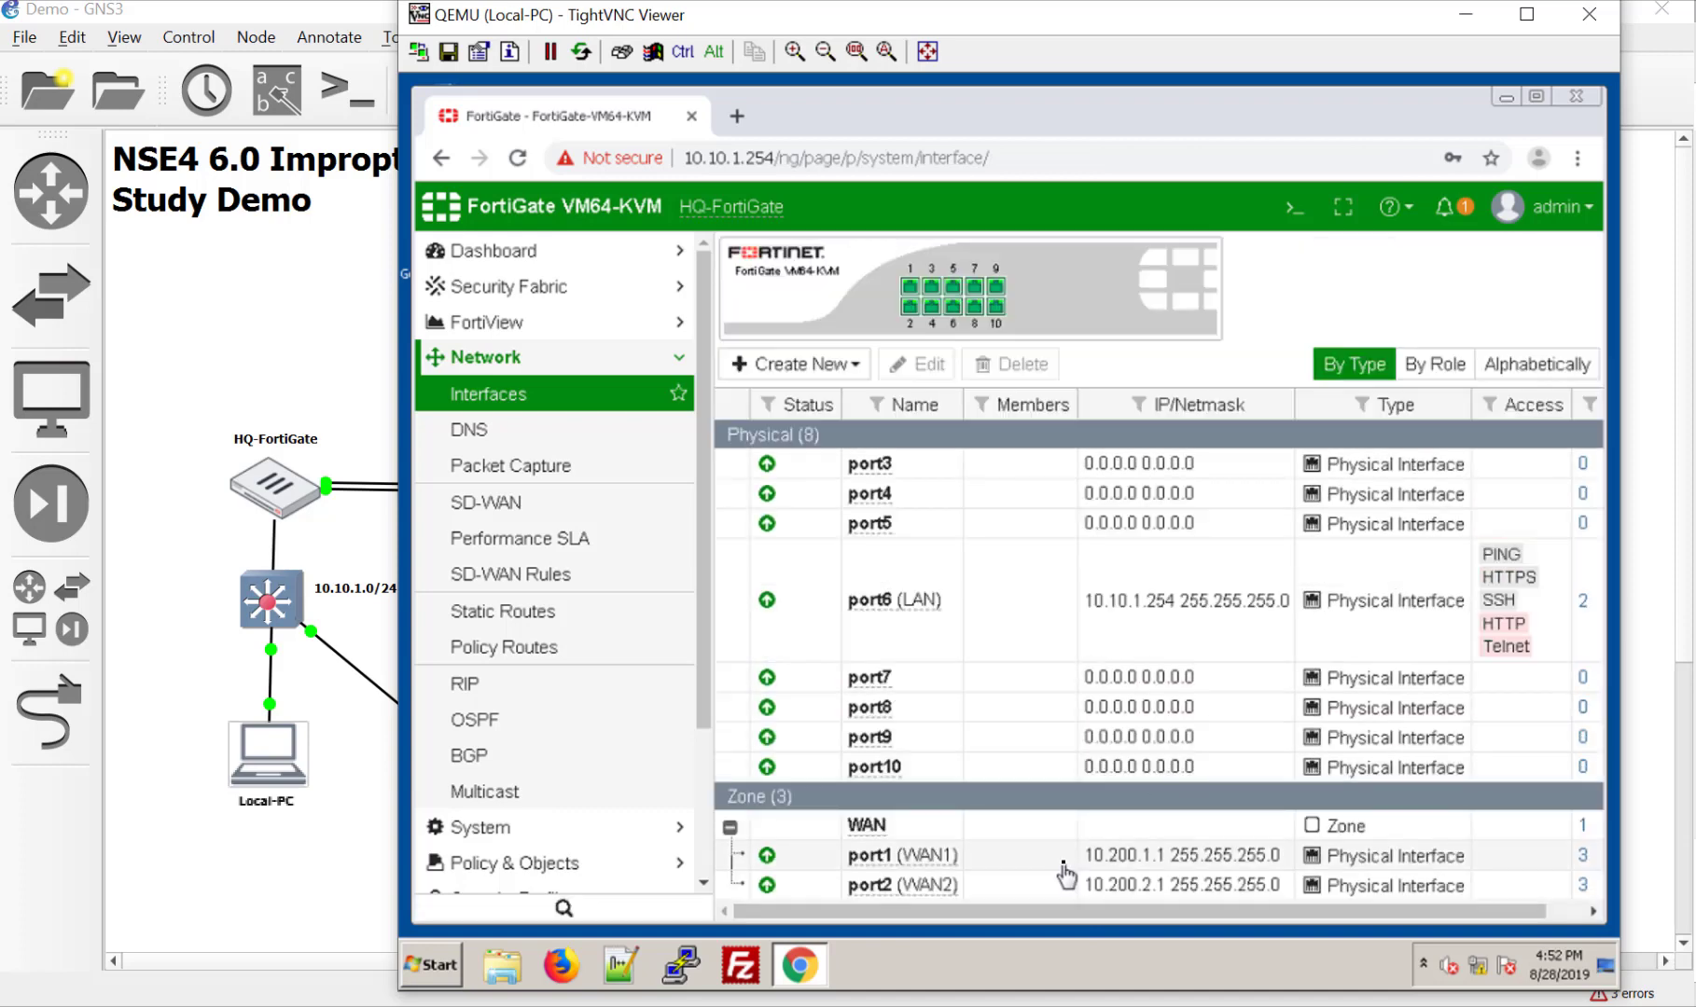
# Step: Open Dashboard > Main to see System Information listing hostname HQ-FortiGate
pyautogui.click(565, 252)
pyautogui.click(564, 297)
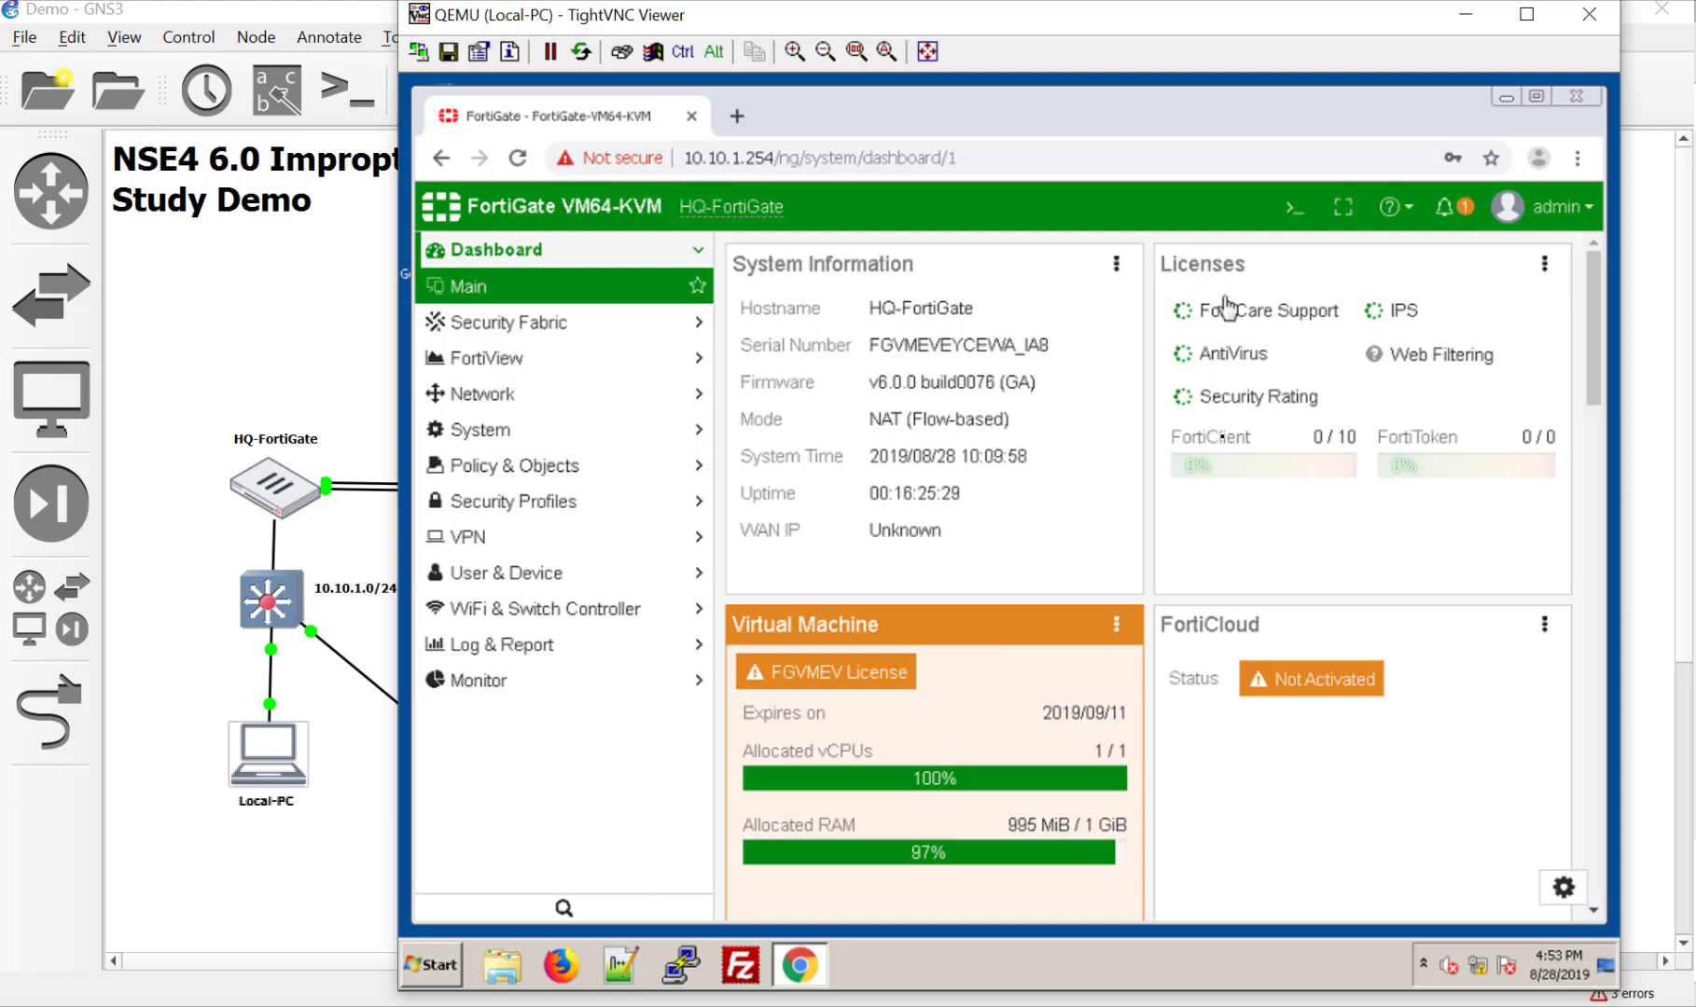
# Step: Open the FortiCare Support license details from the Licenses widget
pyautogui.click(1545, 267)
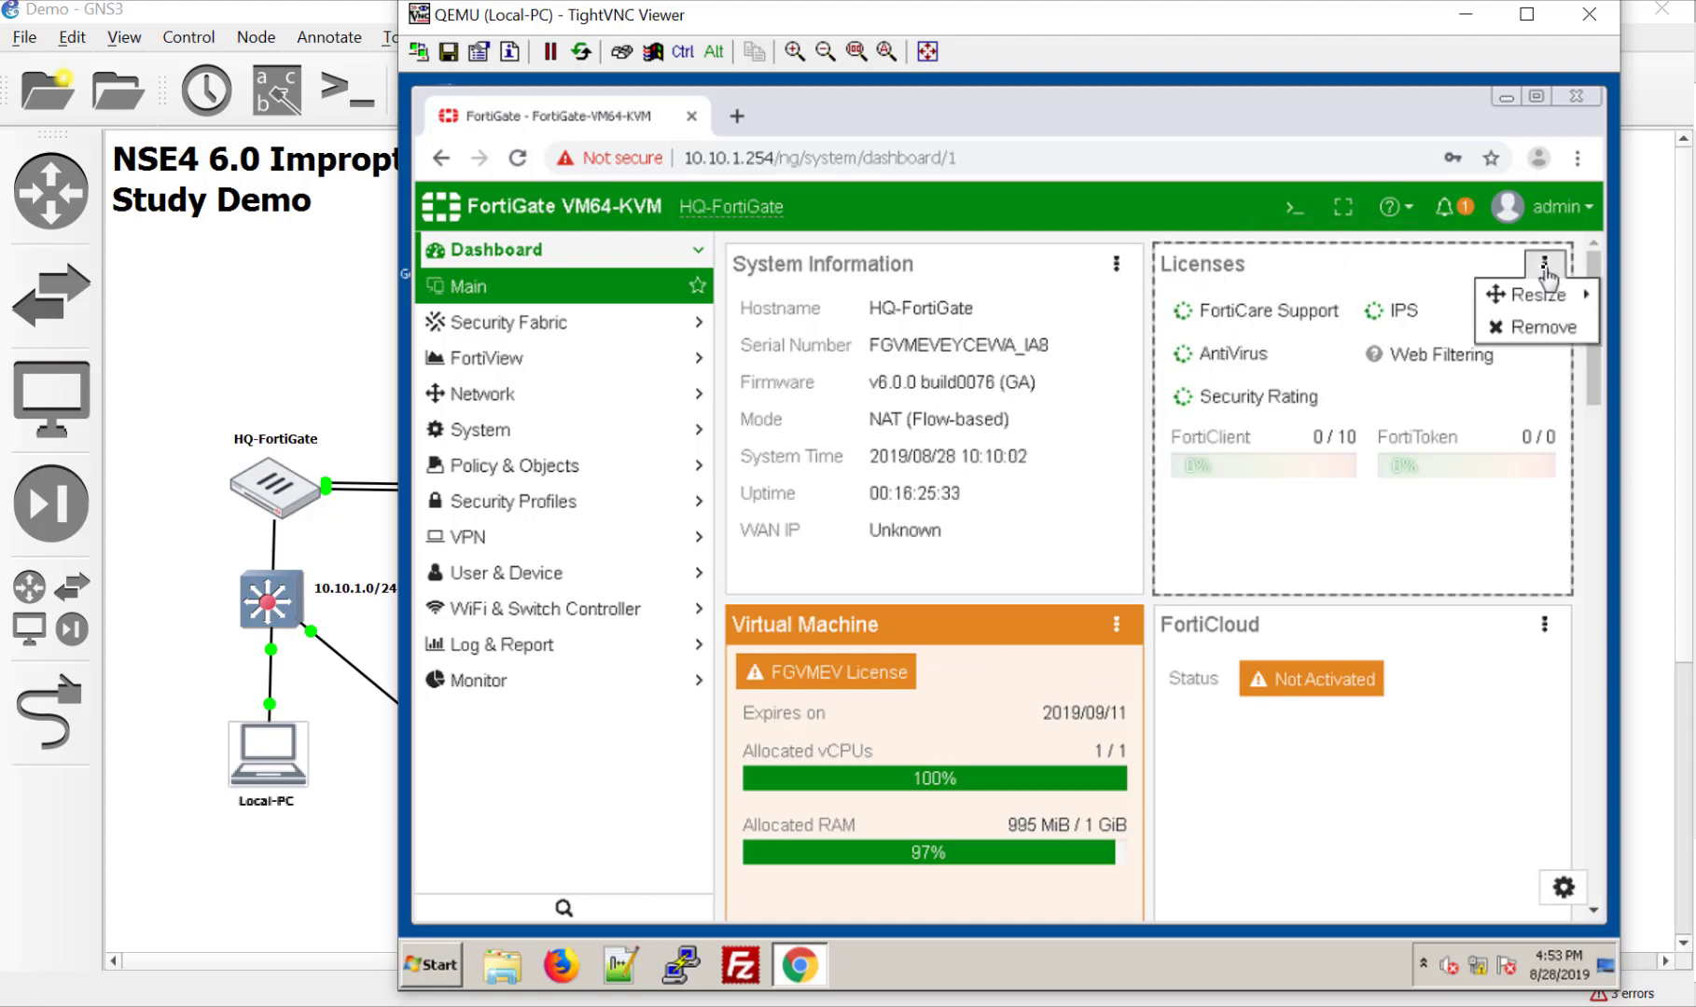
pyautogui.click(1241, 278)
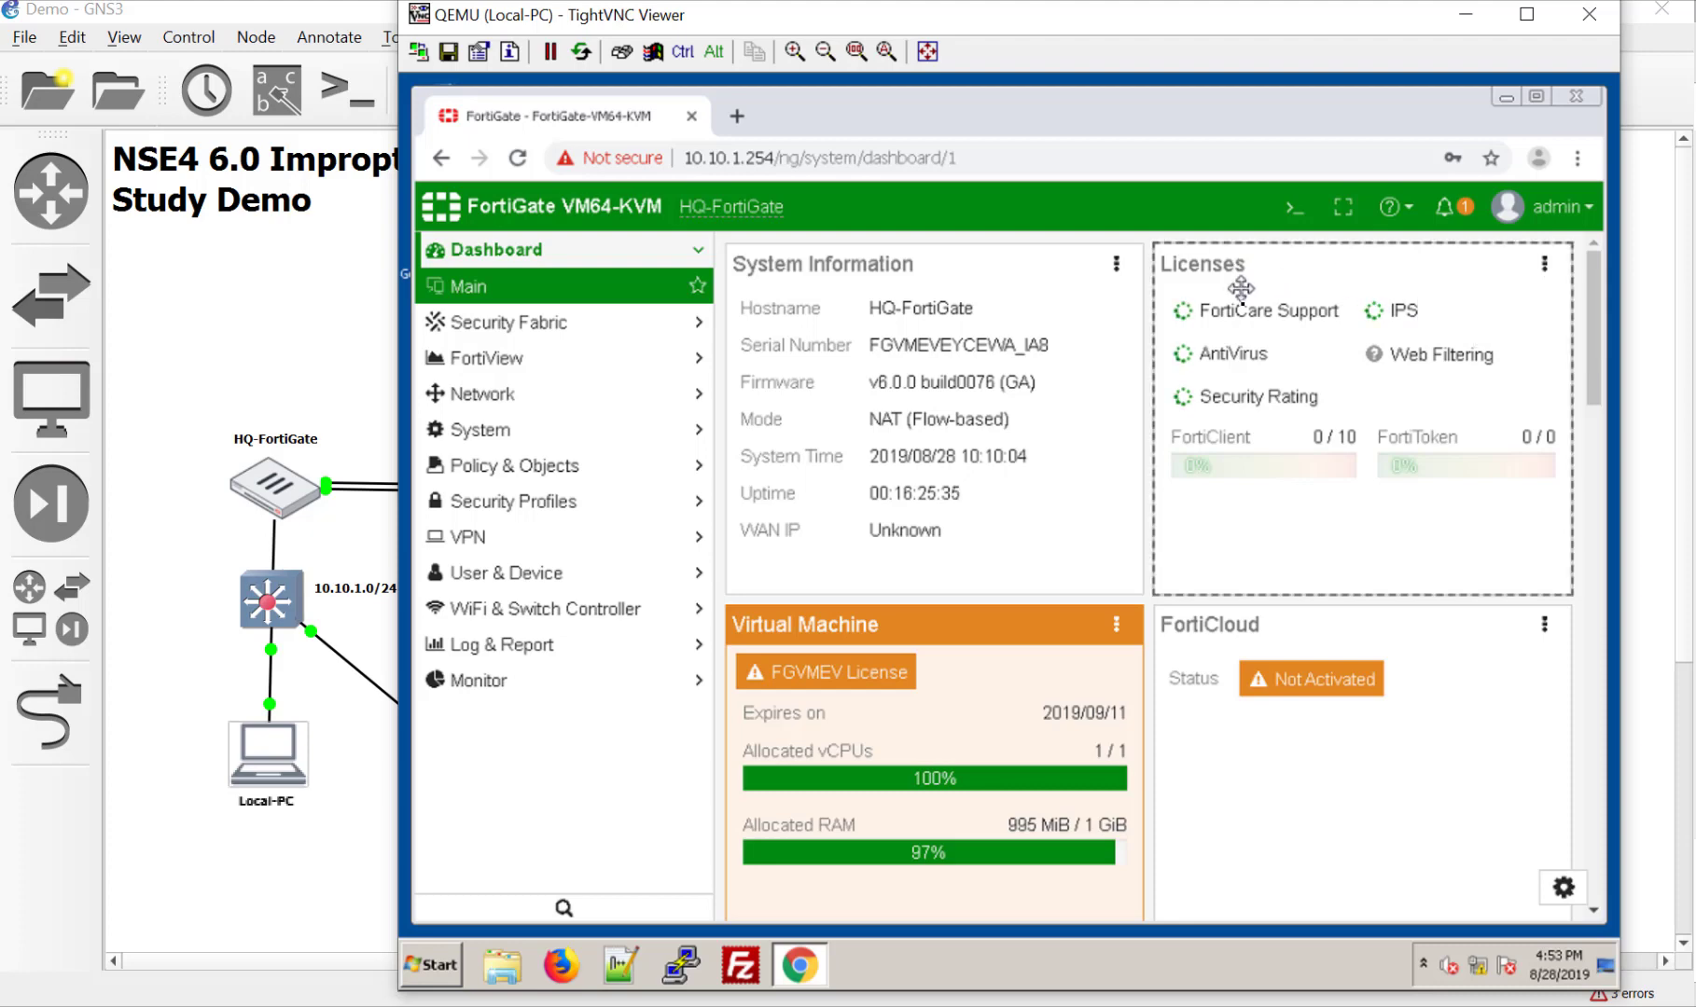
pyautogui.click(1269, 318)
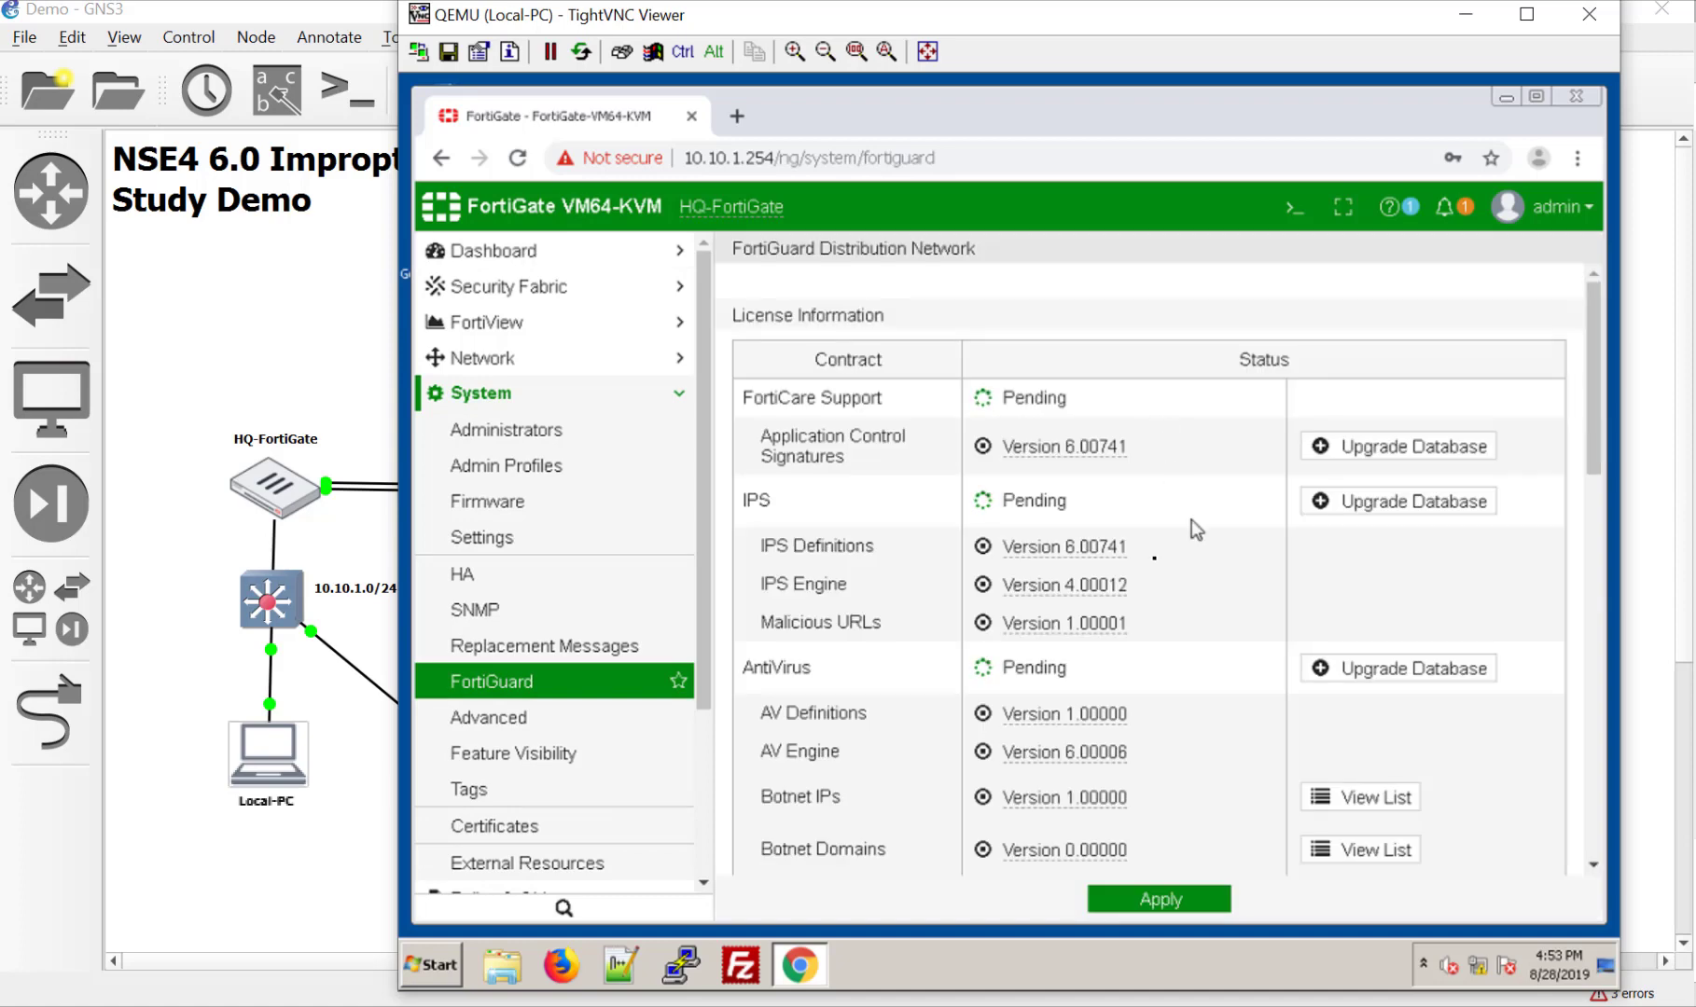
# Step: Review the FortiGuard page, then view the Firmware page showing FortiOS v6.0.0 build0076
pyautogui.scroll(-3, 1175, 649)
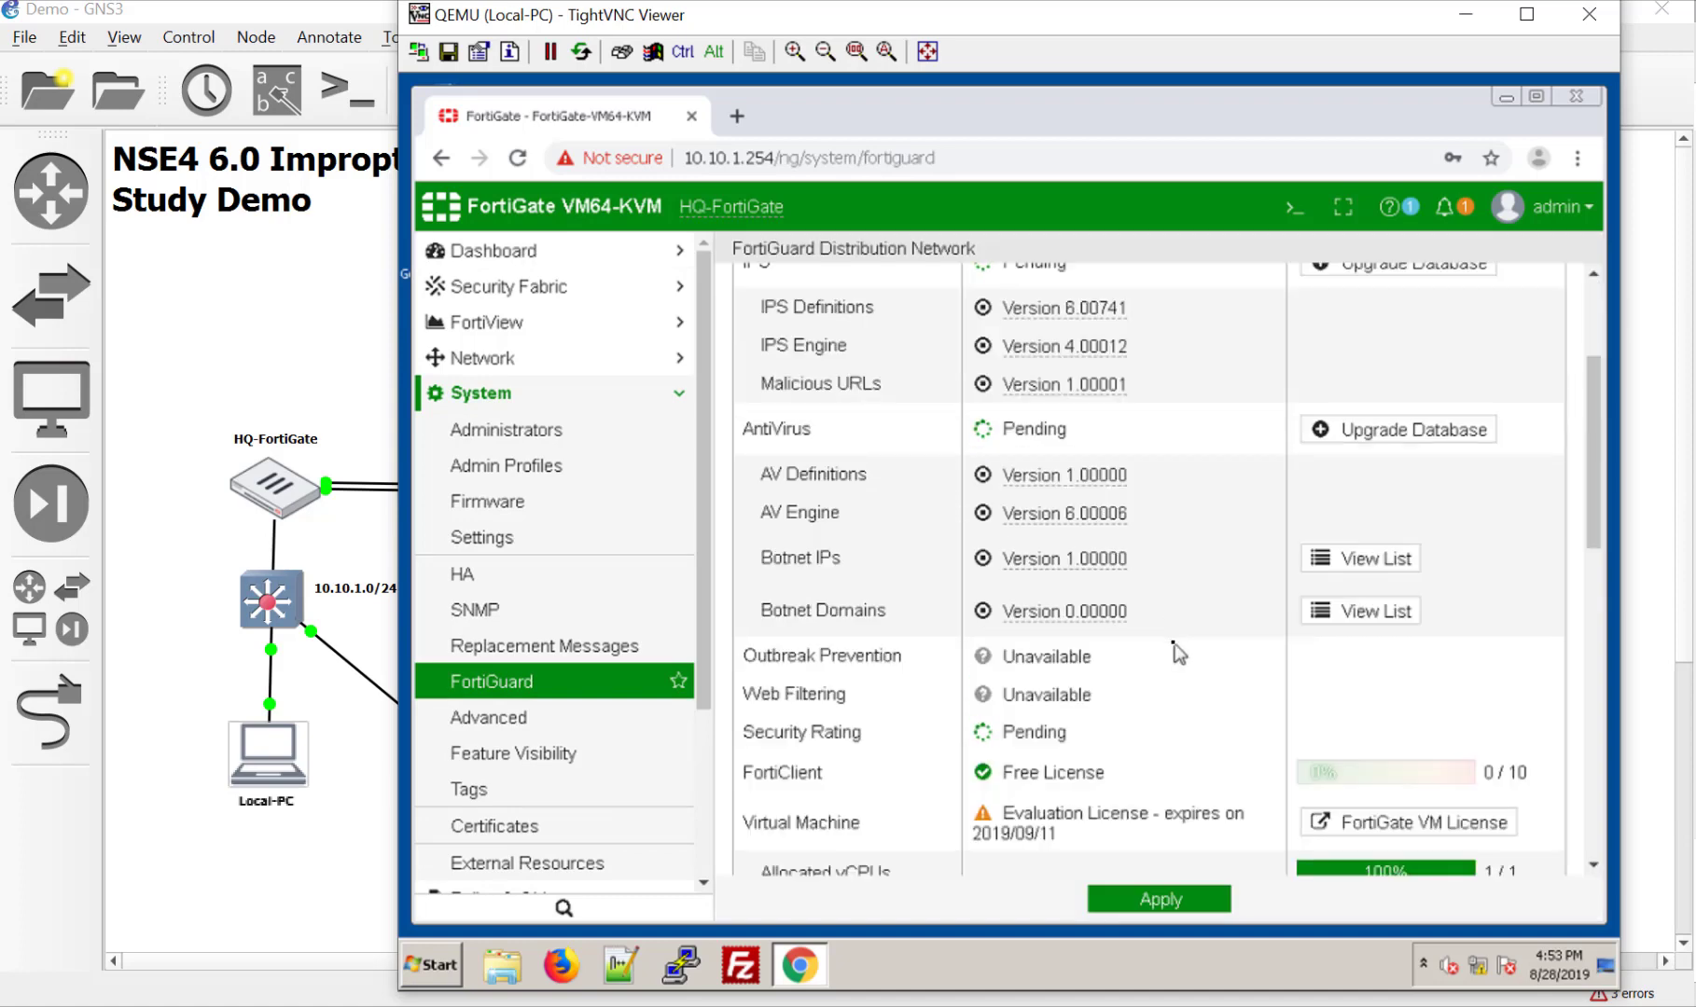
pyautogui.scroll(-3, 1175, 650)
pyautogui.scroll(6, 1176, 650)
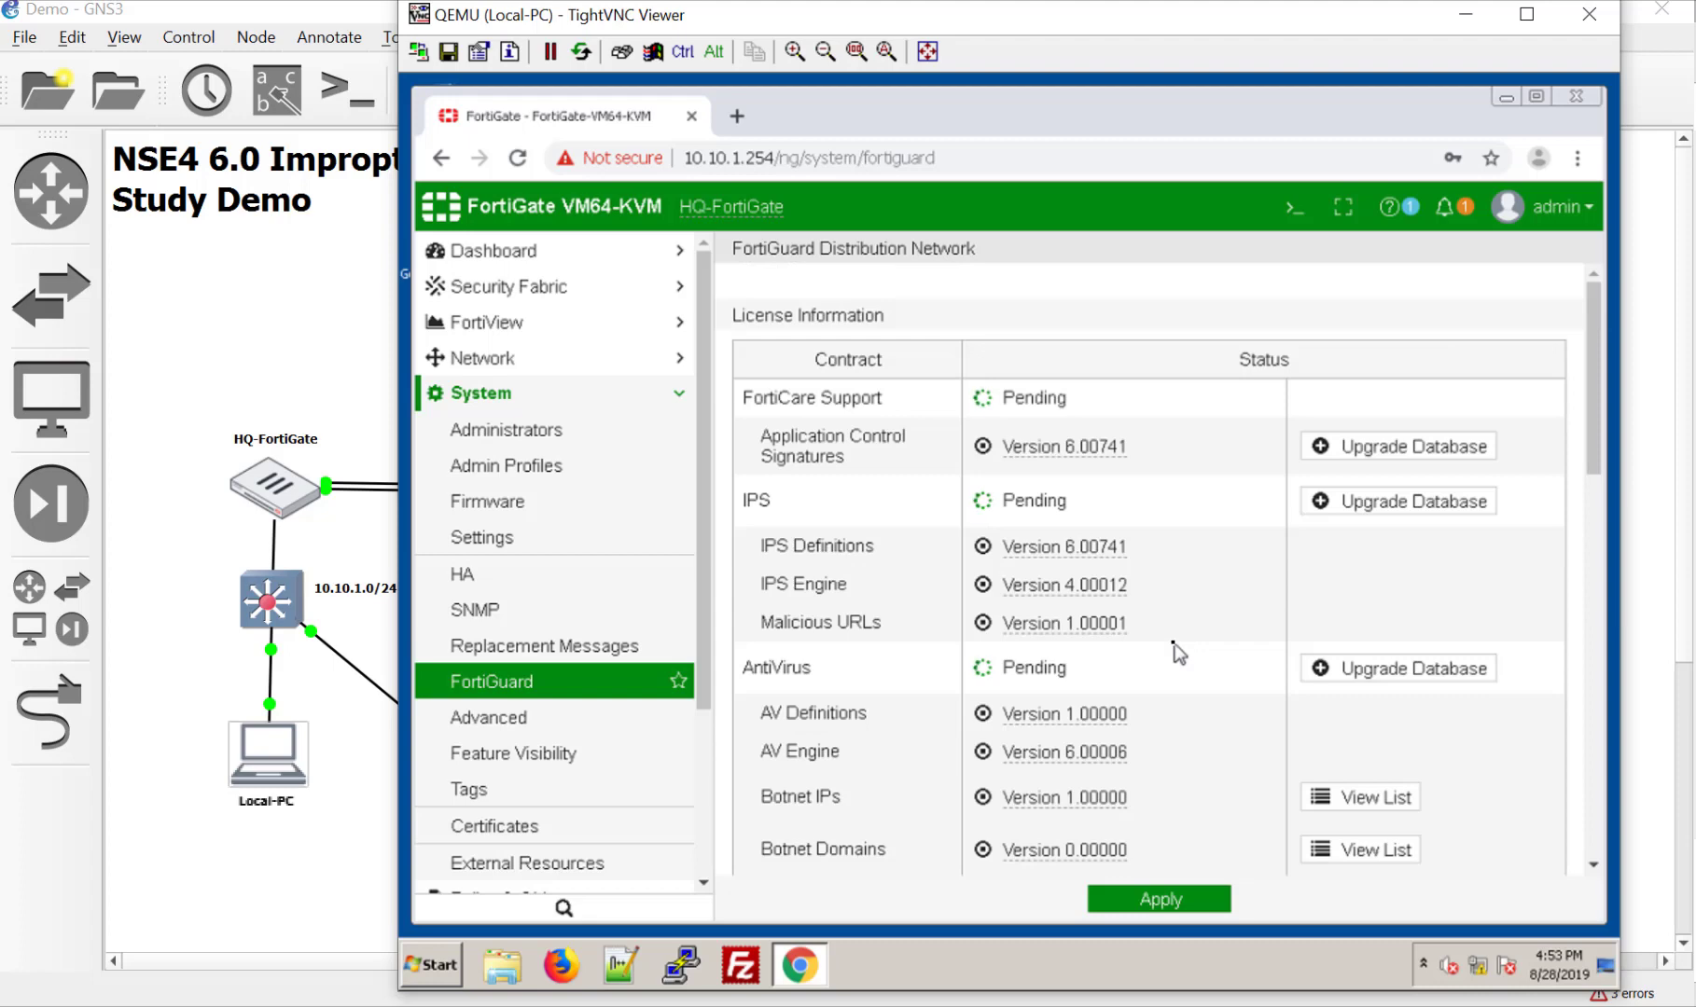
pyautogui.scroll(-6, 1175, 650)
pyautogui.scroll(-6, 1175, 650)
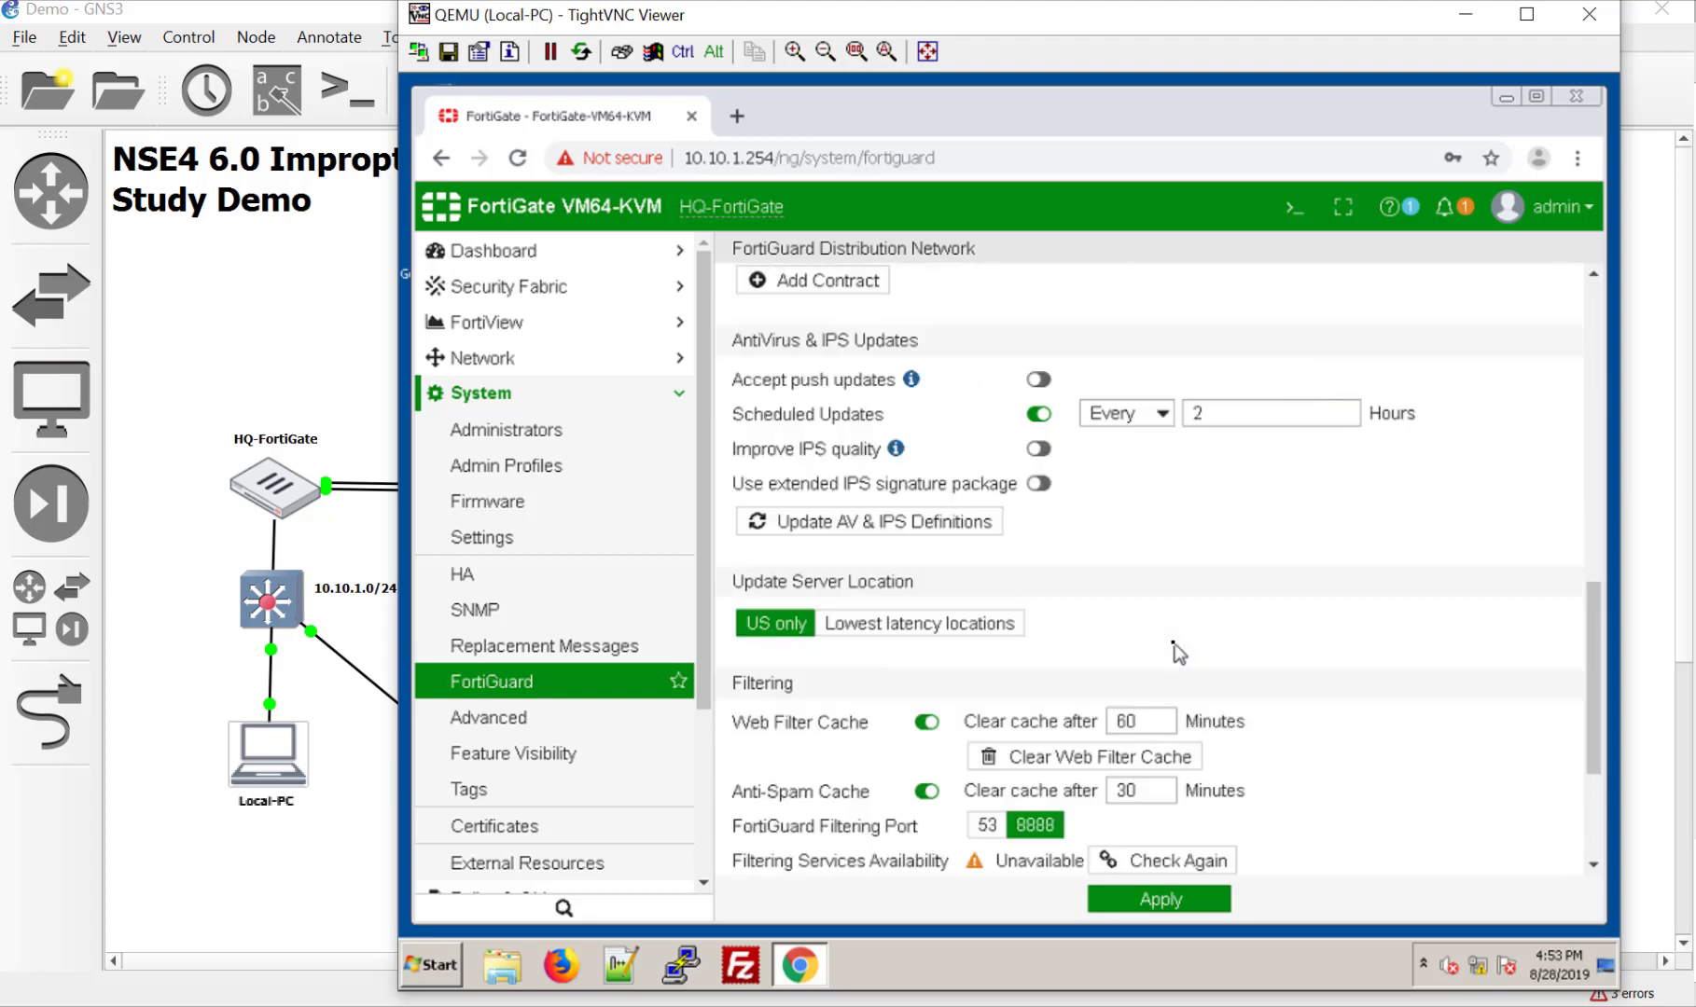
pyautogui.scroll(-3, 1177, 650)
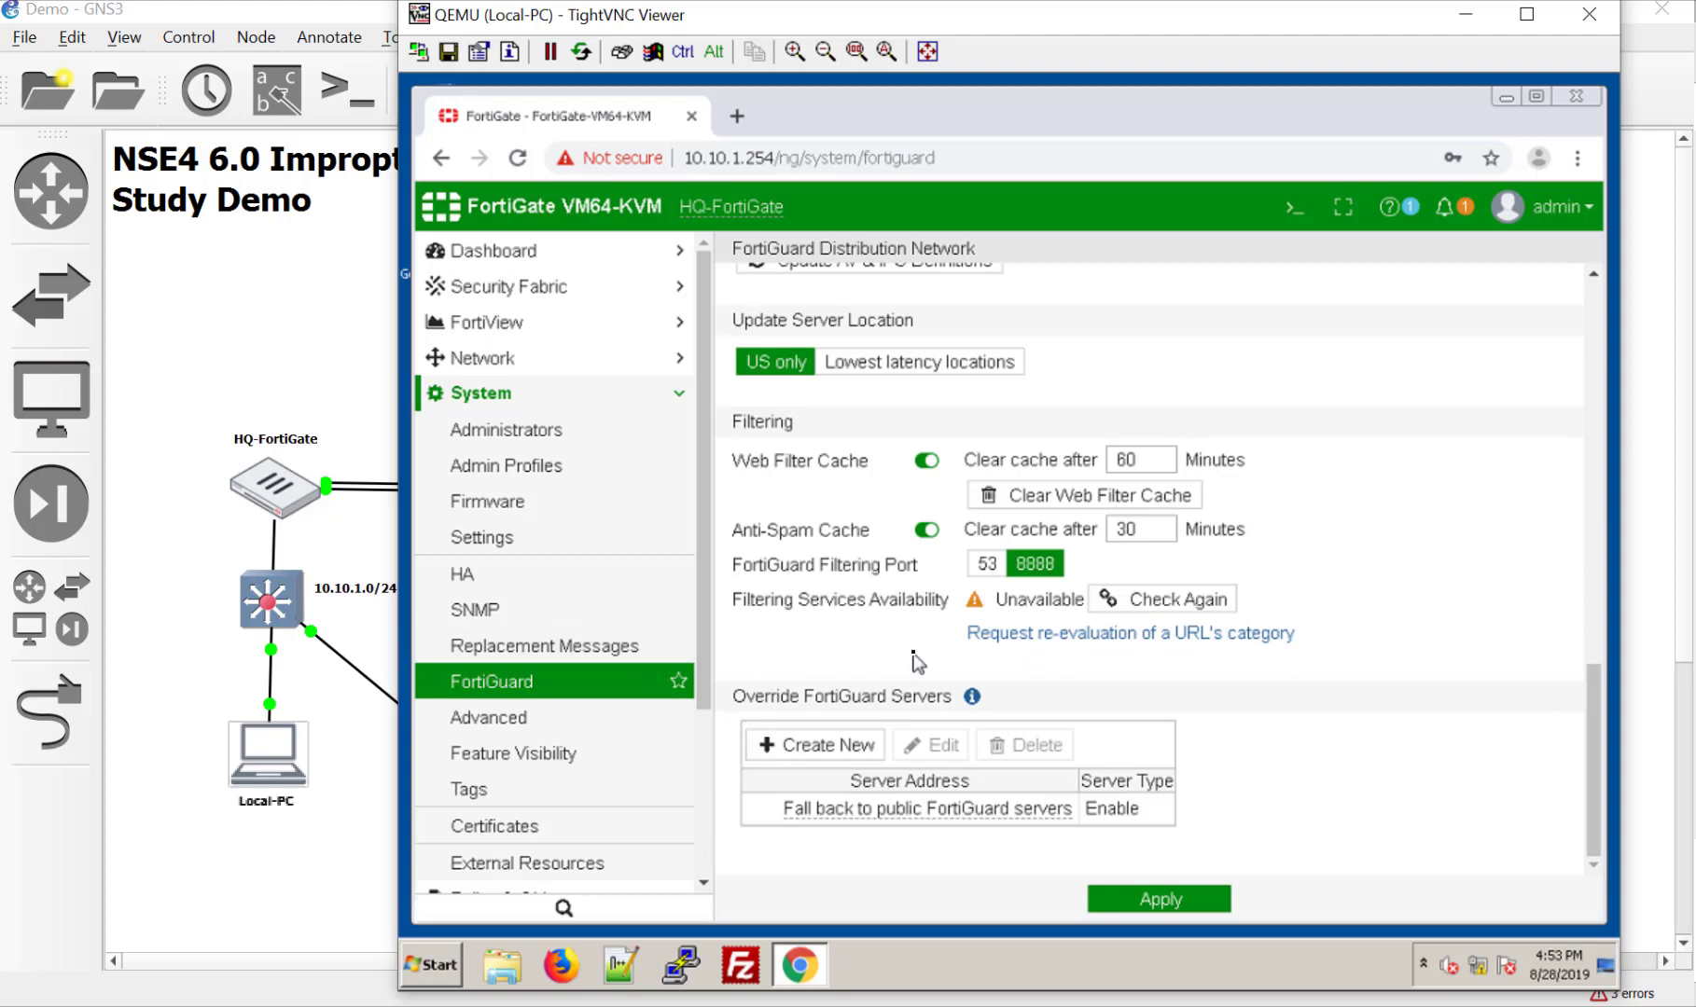
pyautogui.scroll(2, 916, 664)
pyautogui.scroll(5, 916, 664)
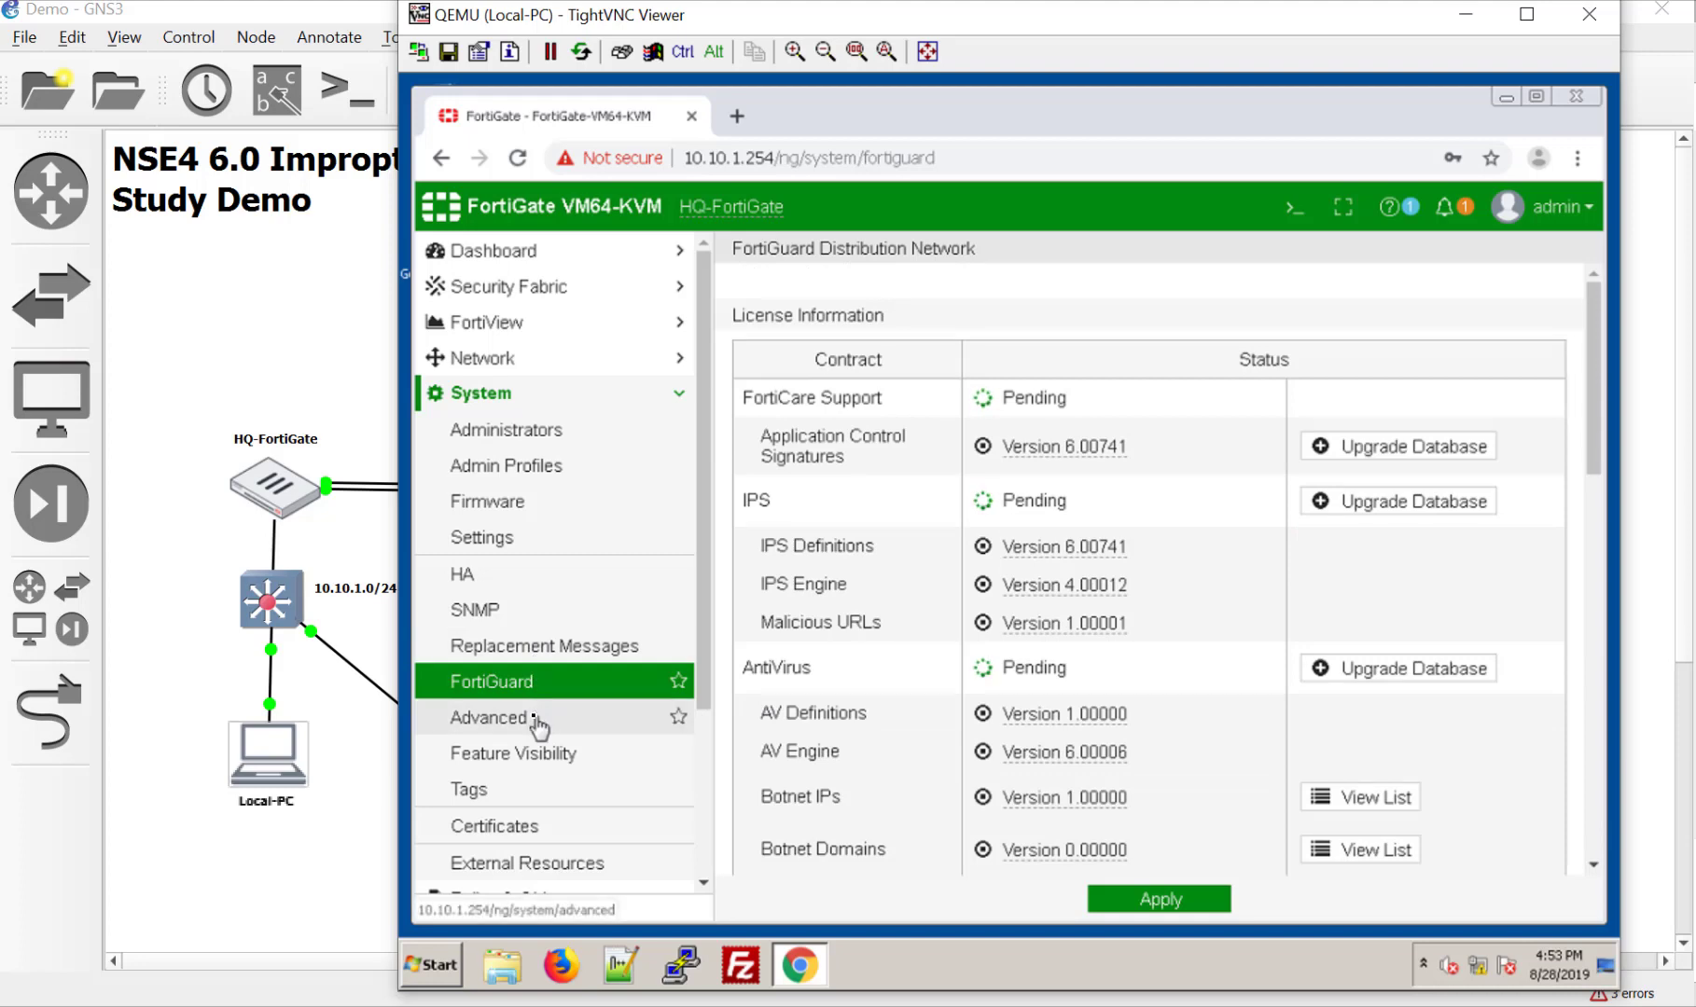
pyautogui.click(511, 501)
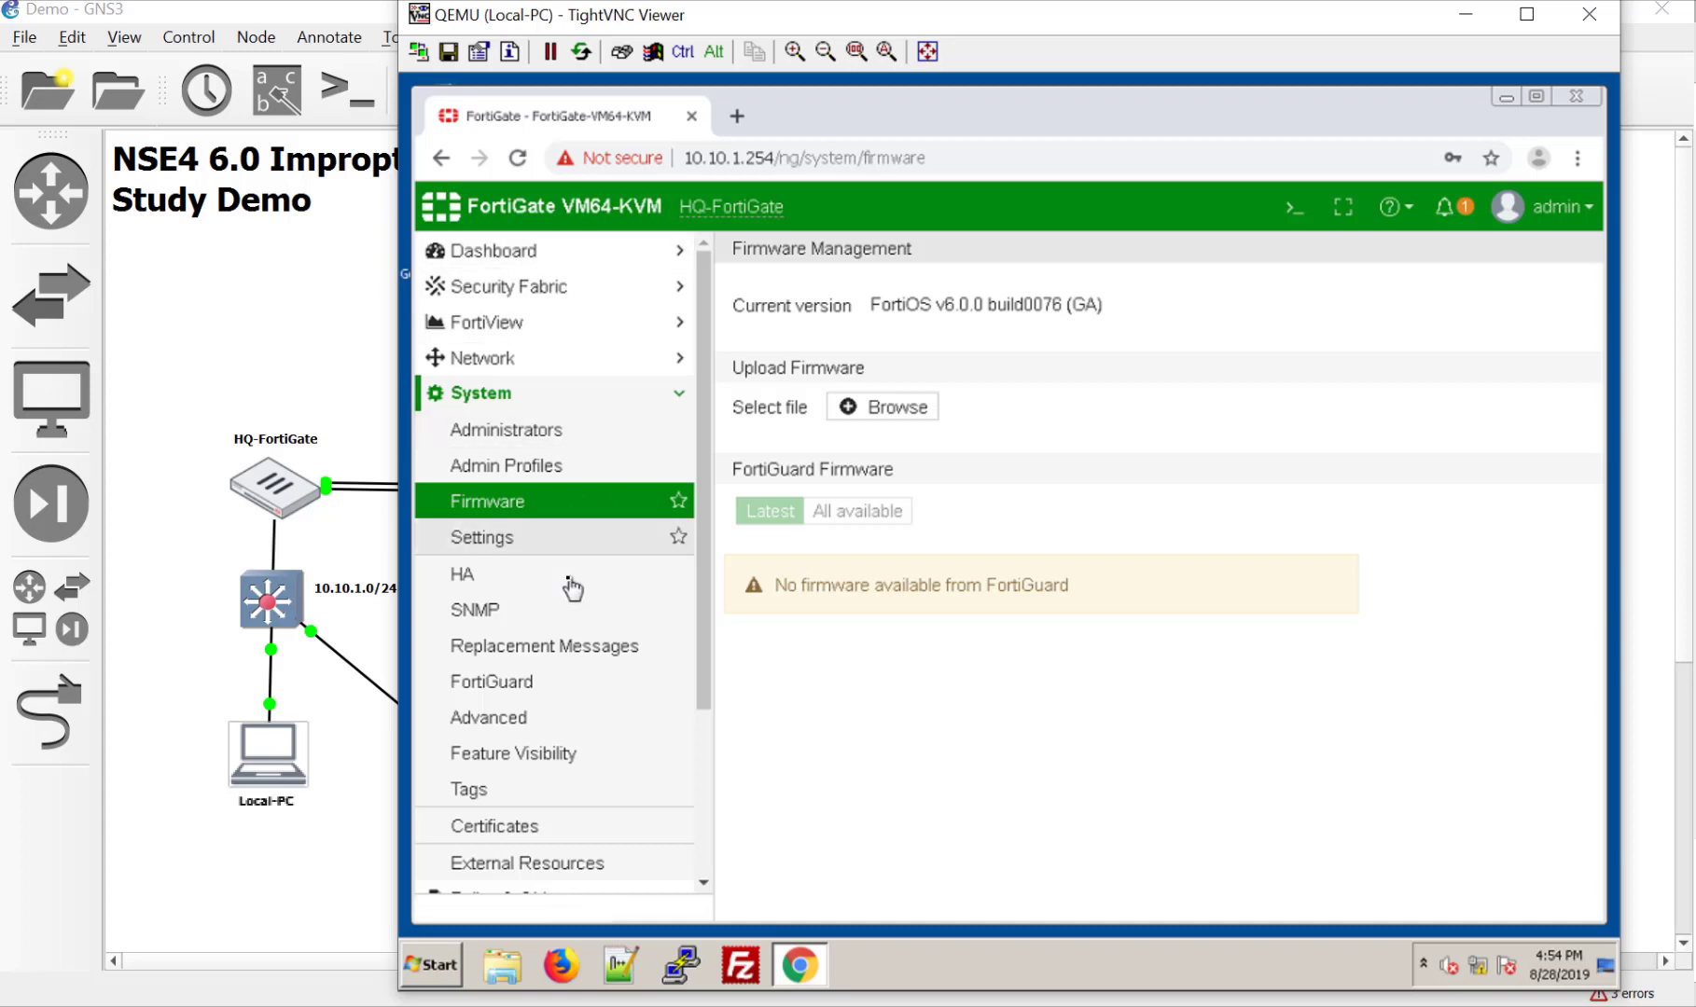
# Step: Return to the main dashboard and open the admin account menu
pyautogui.click(522, 250)
pyautogui.click(517, 286)
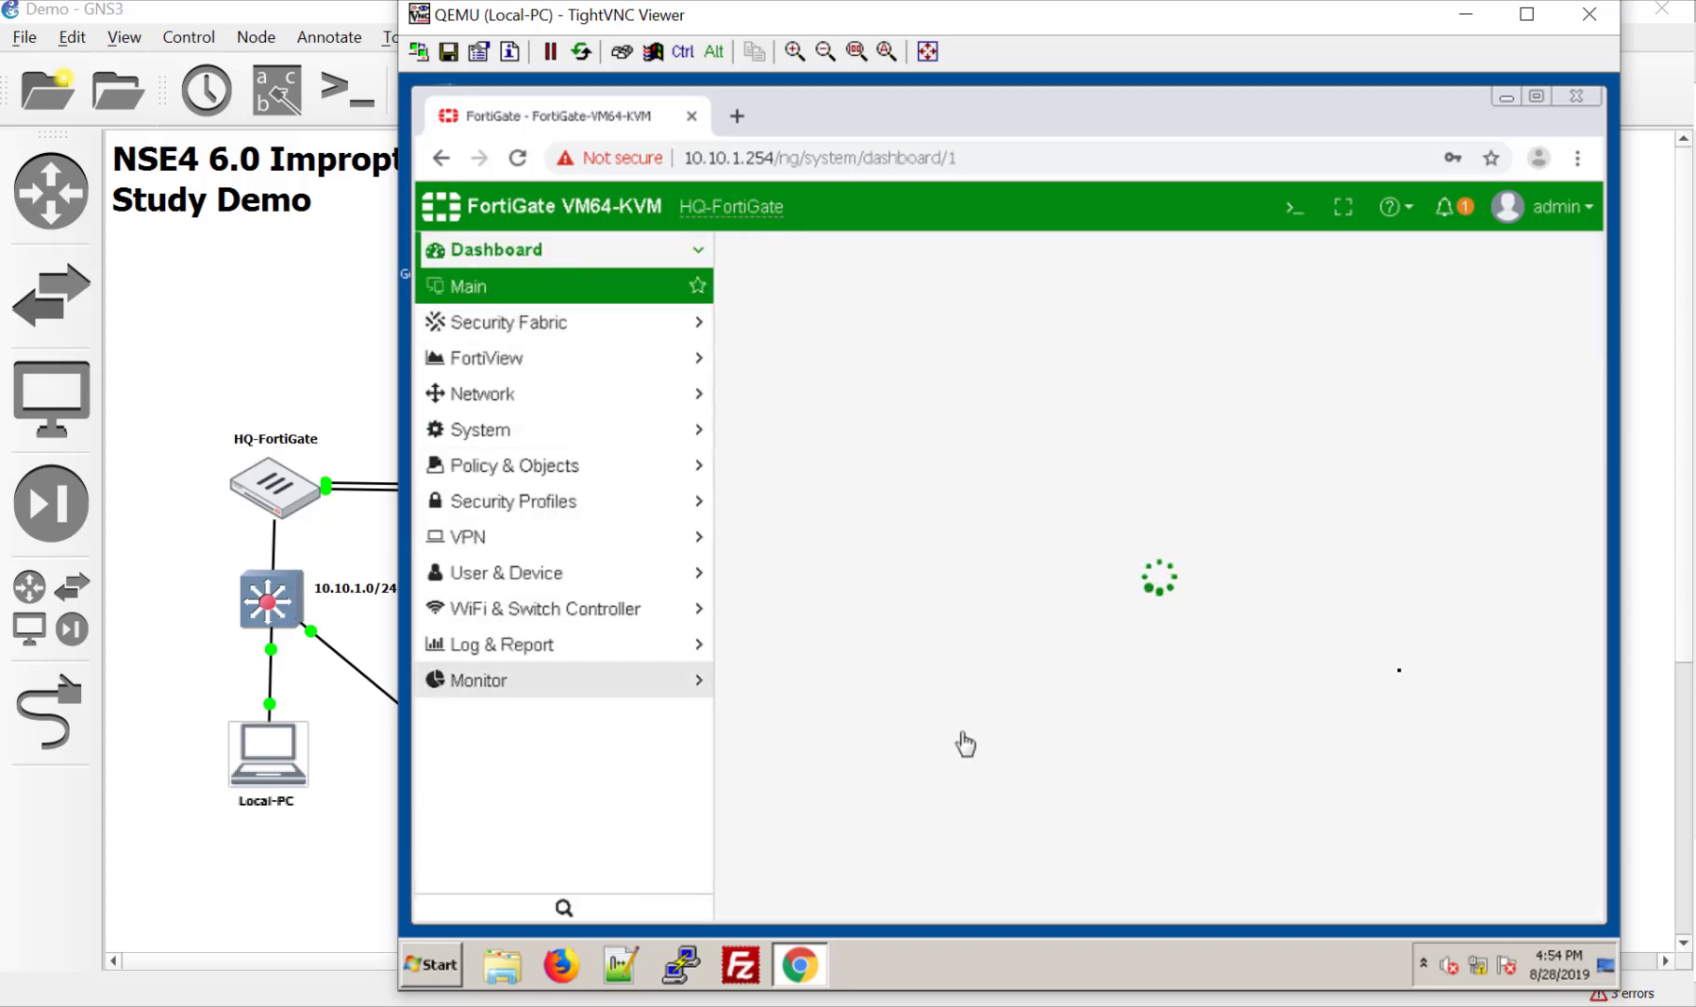
pyautogui.click(1592, 220)
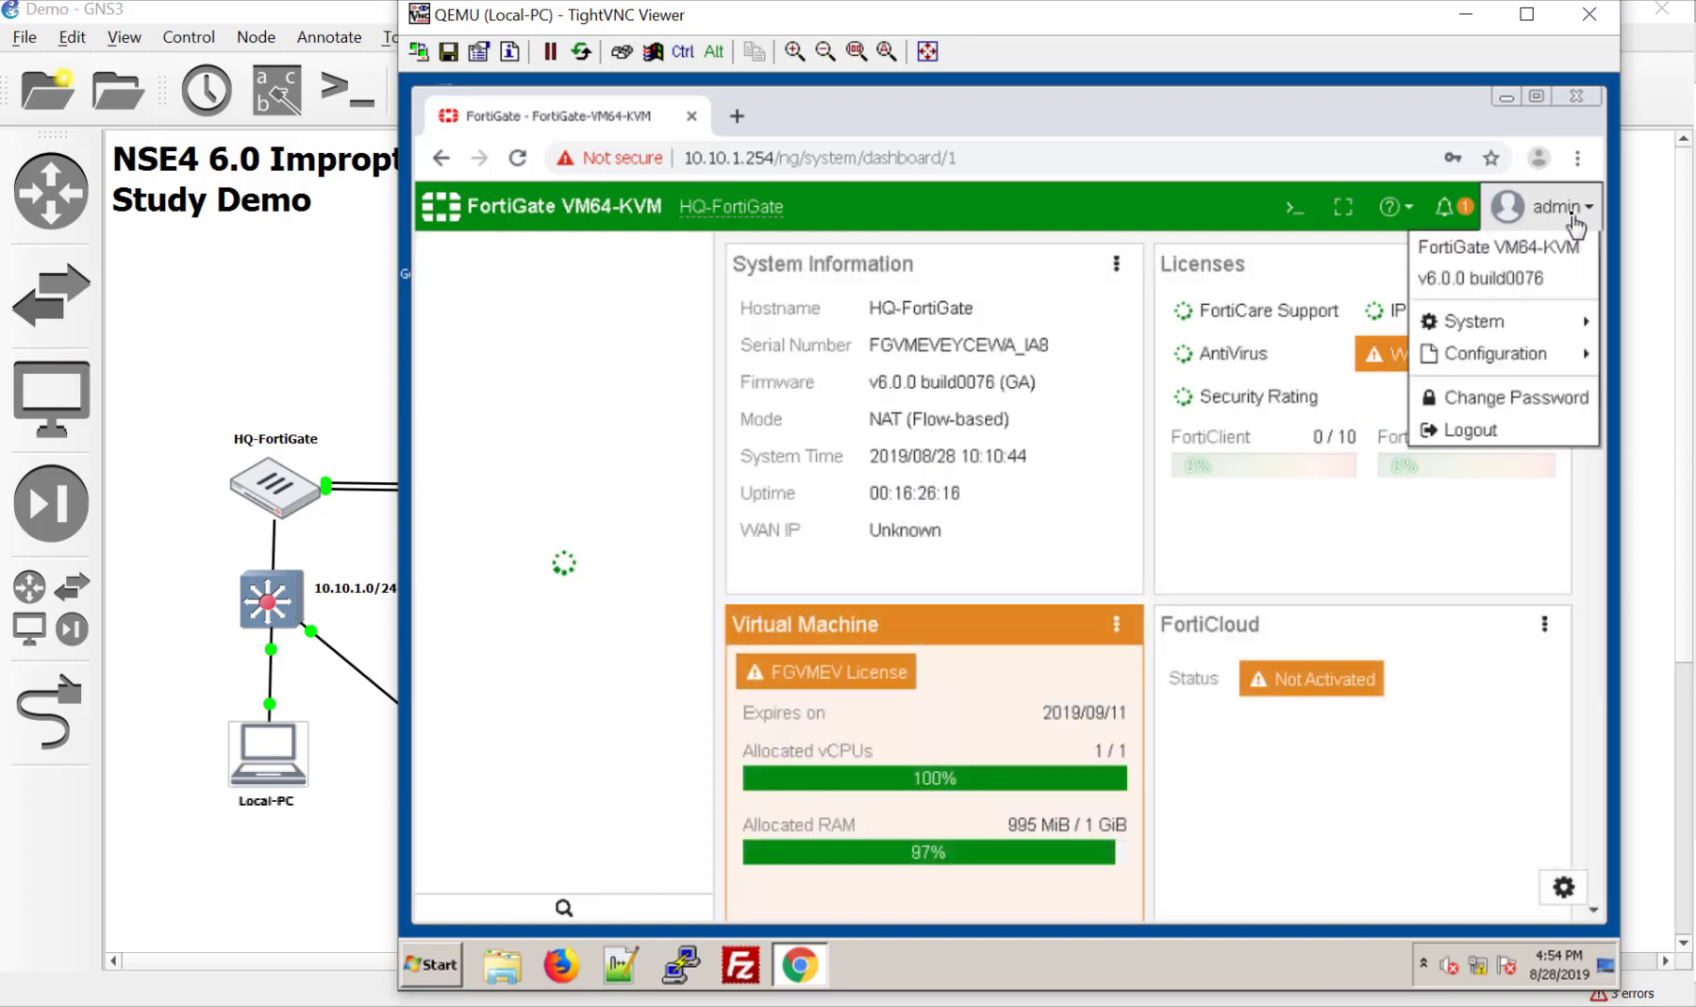
# Step: Open the FortiGate VM License page from the FGVMEV License widget entry
pyautogui.click(1453, 271)
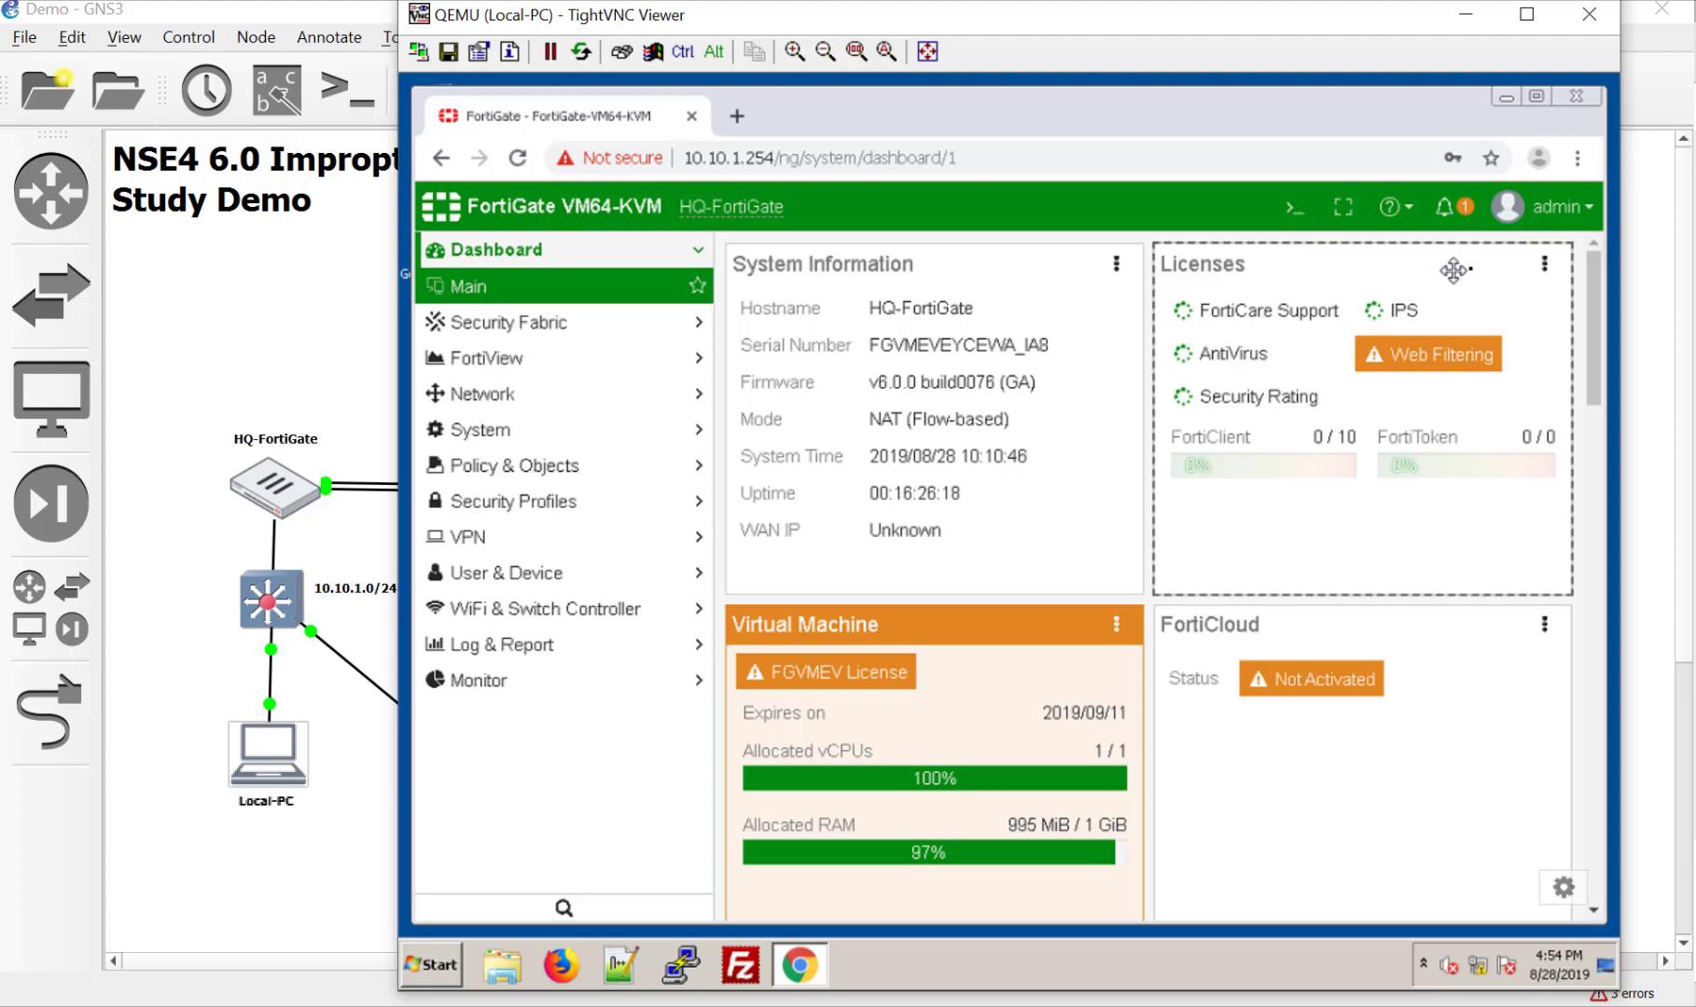
pyautogui.click(1544, 265)
pyautogui.click(1199, 264)
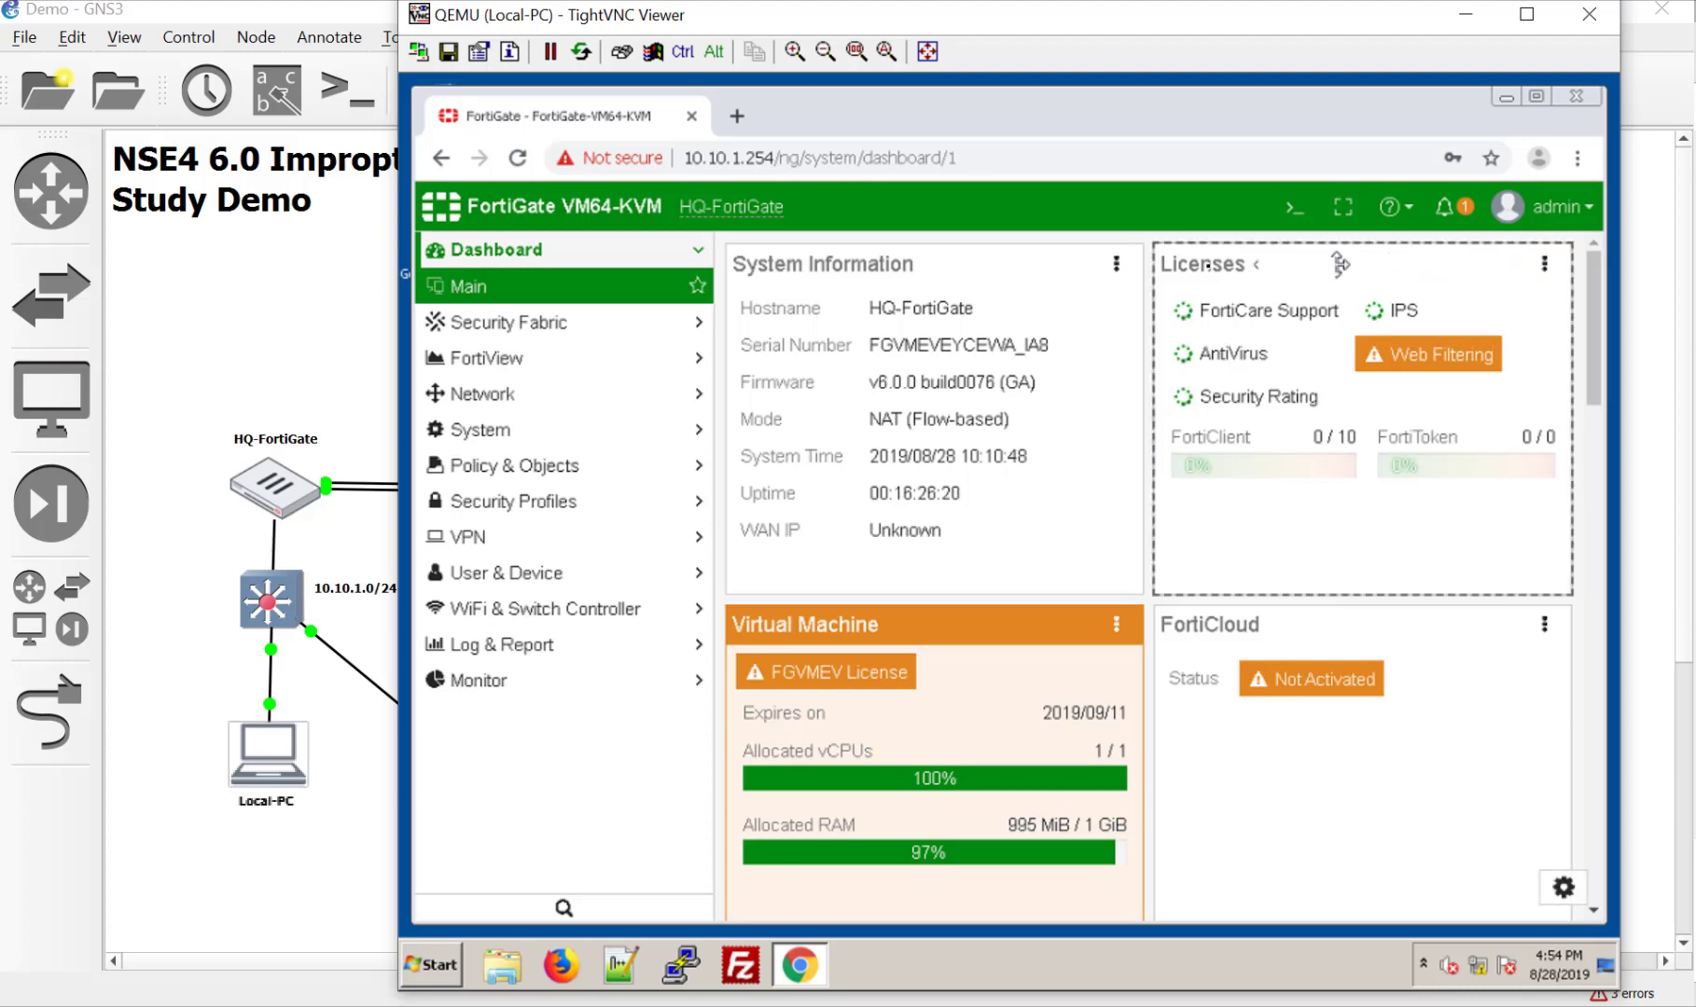
pyautogui.rightClick(1183, 264)
pyautogui.press('Escape')
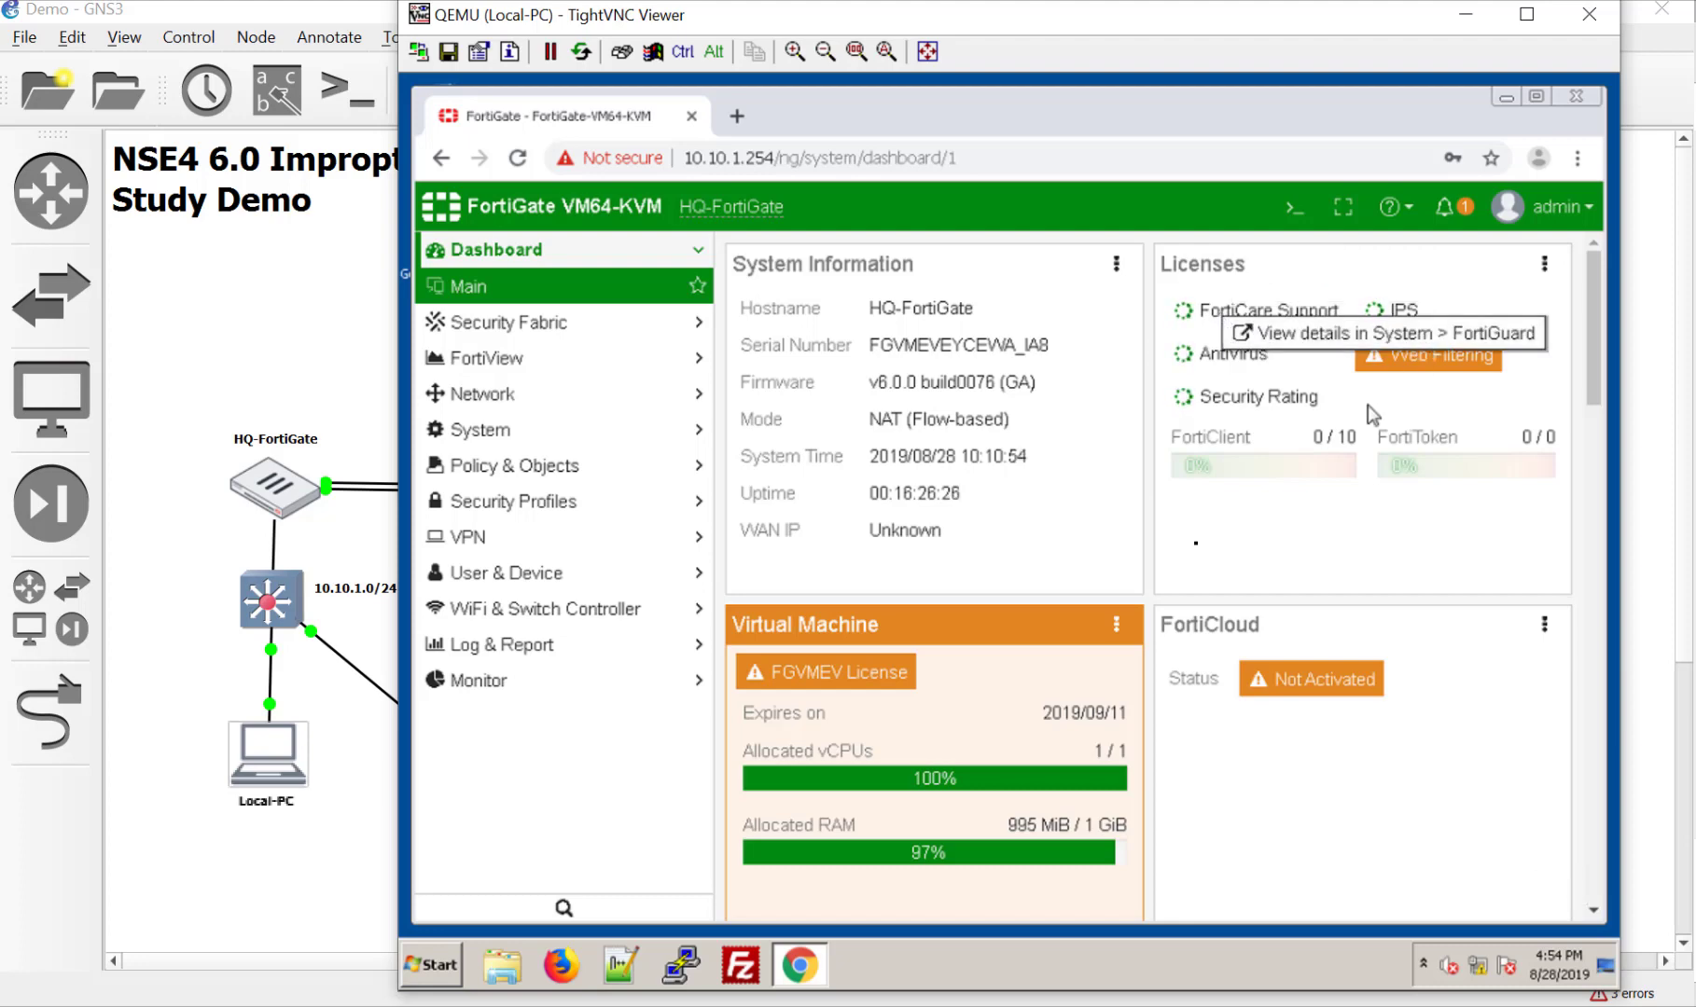
pyautogui.click(862, 679)
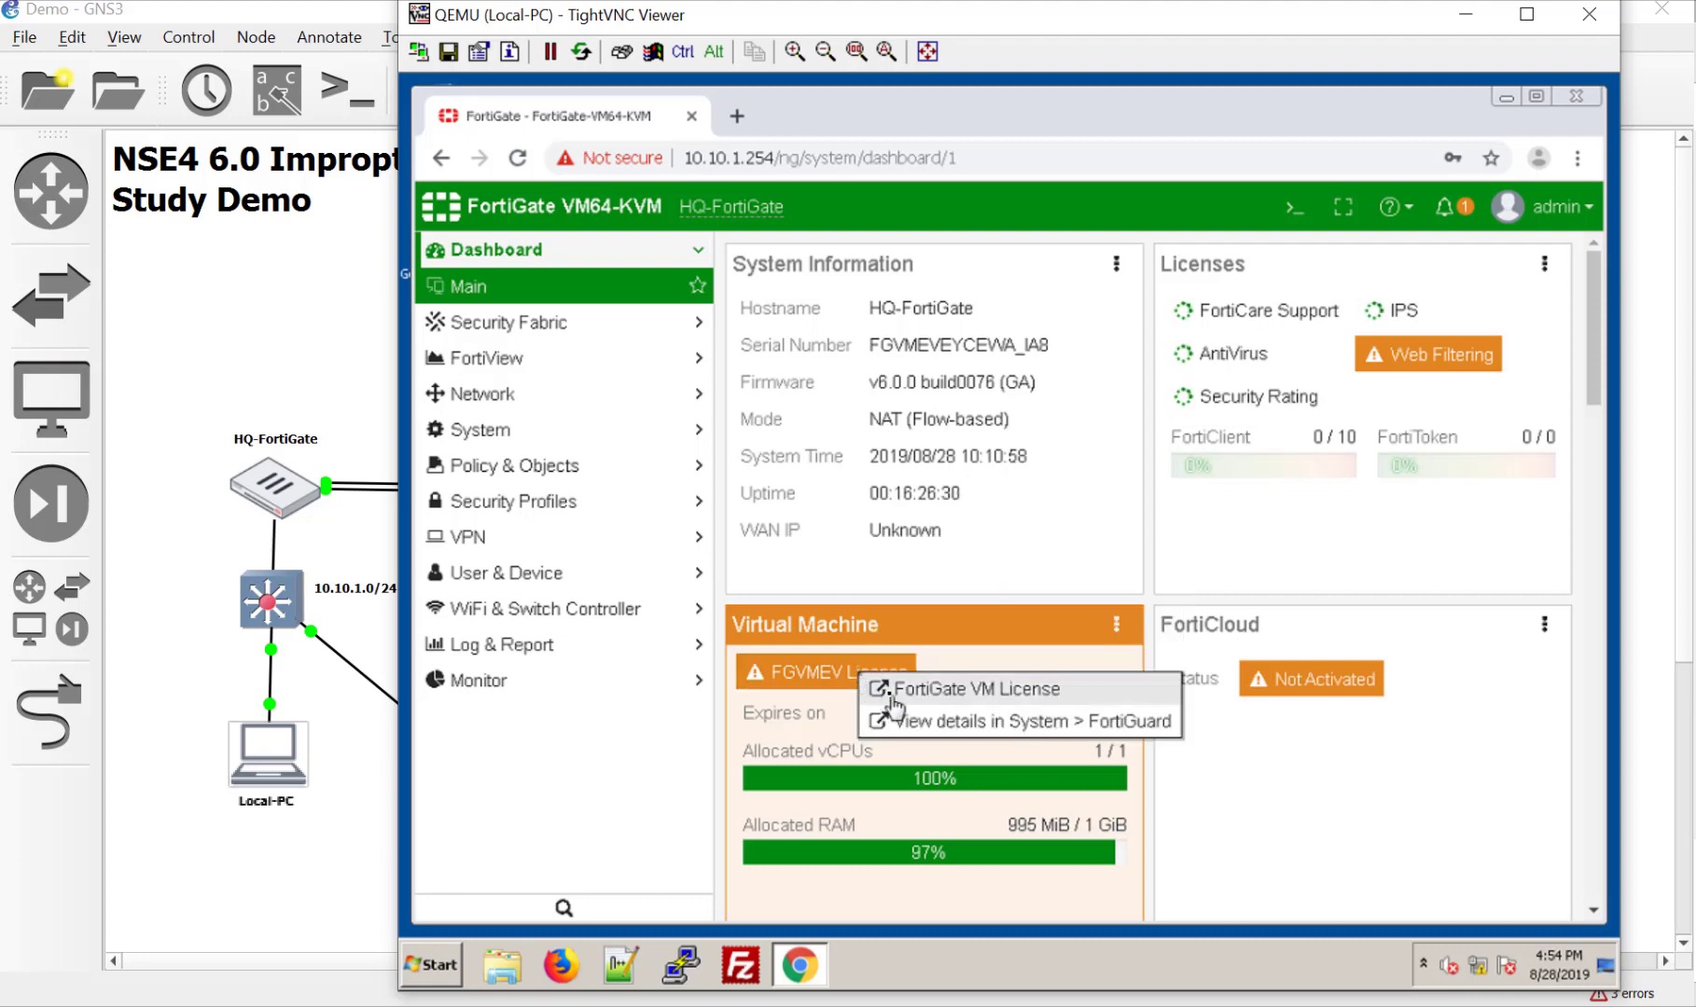
pyautogui.click(891, 700)
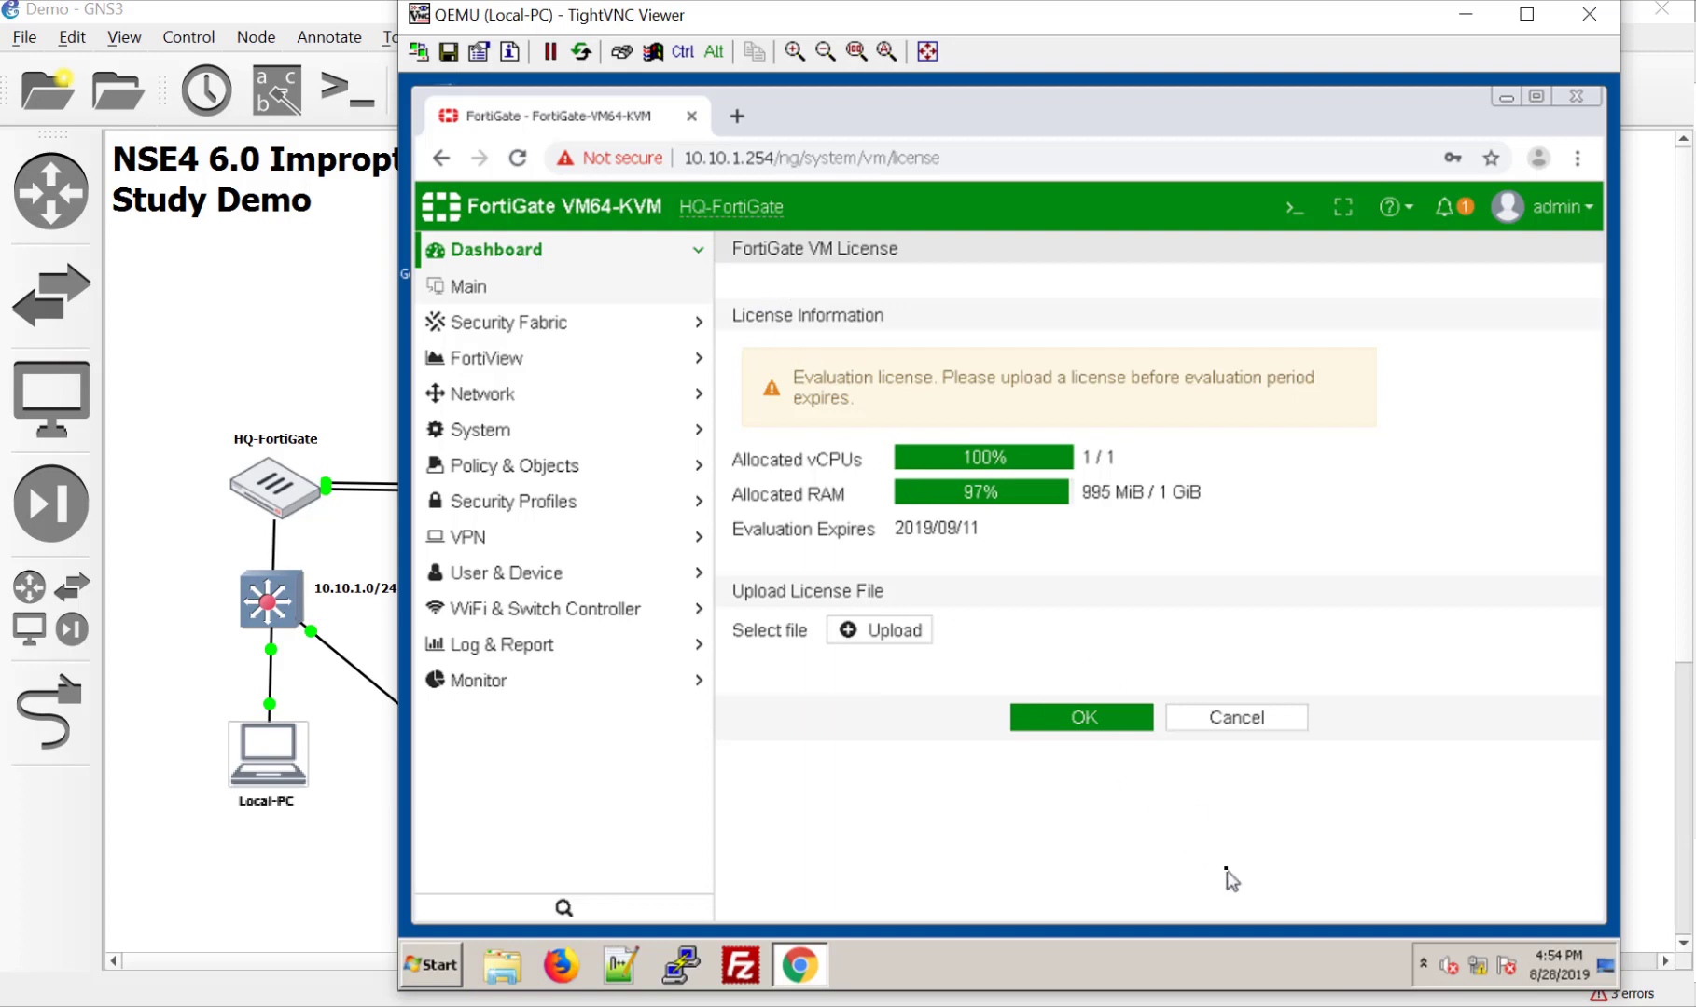
# Step: Upload FGVM000000120927.lic from Downloads > License and apply the license
pyautogui.click(886, 635)
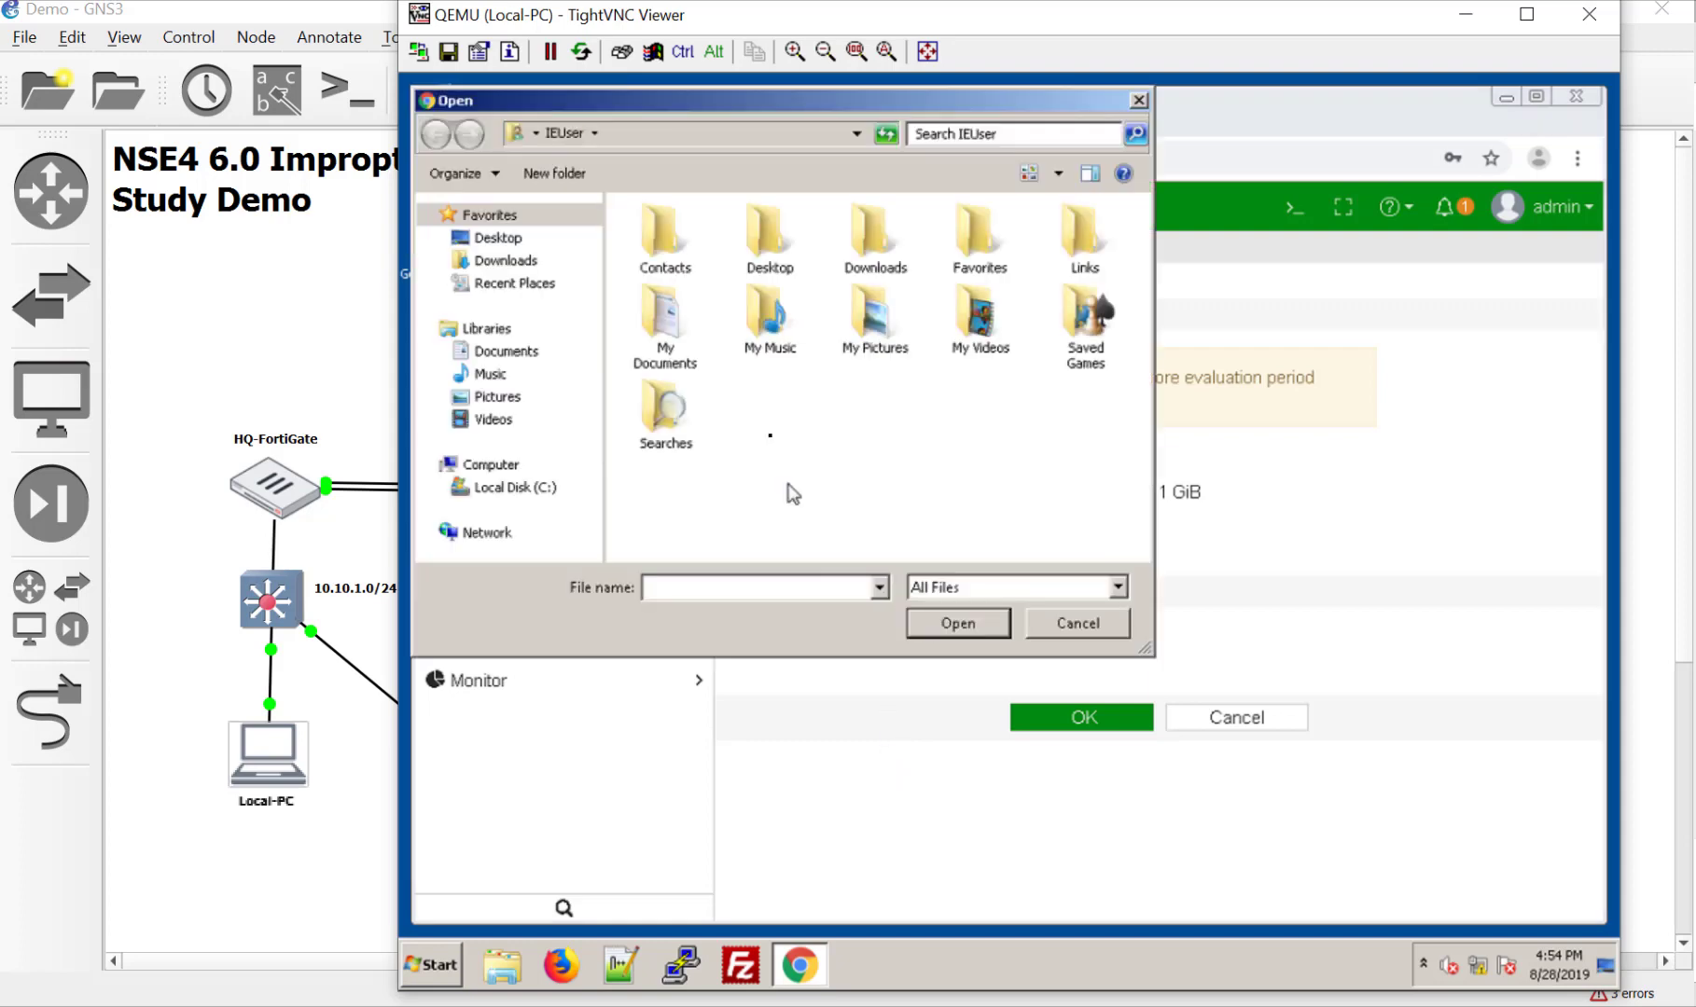
pyautogui.click(506, 261)
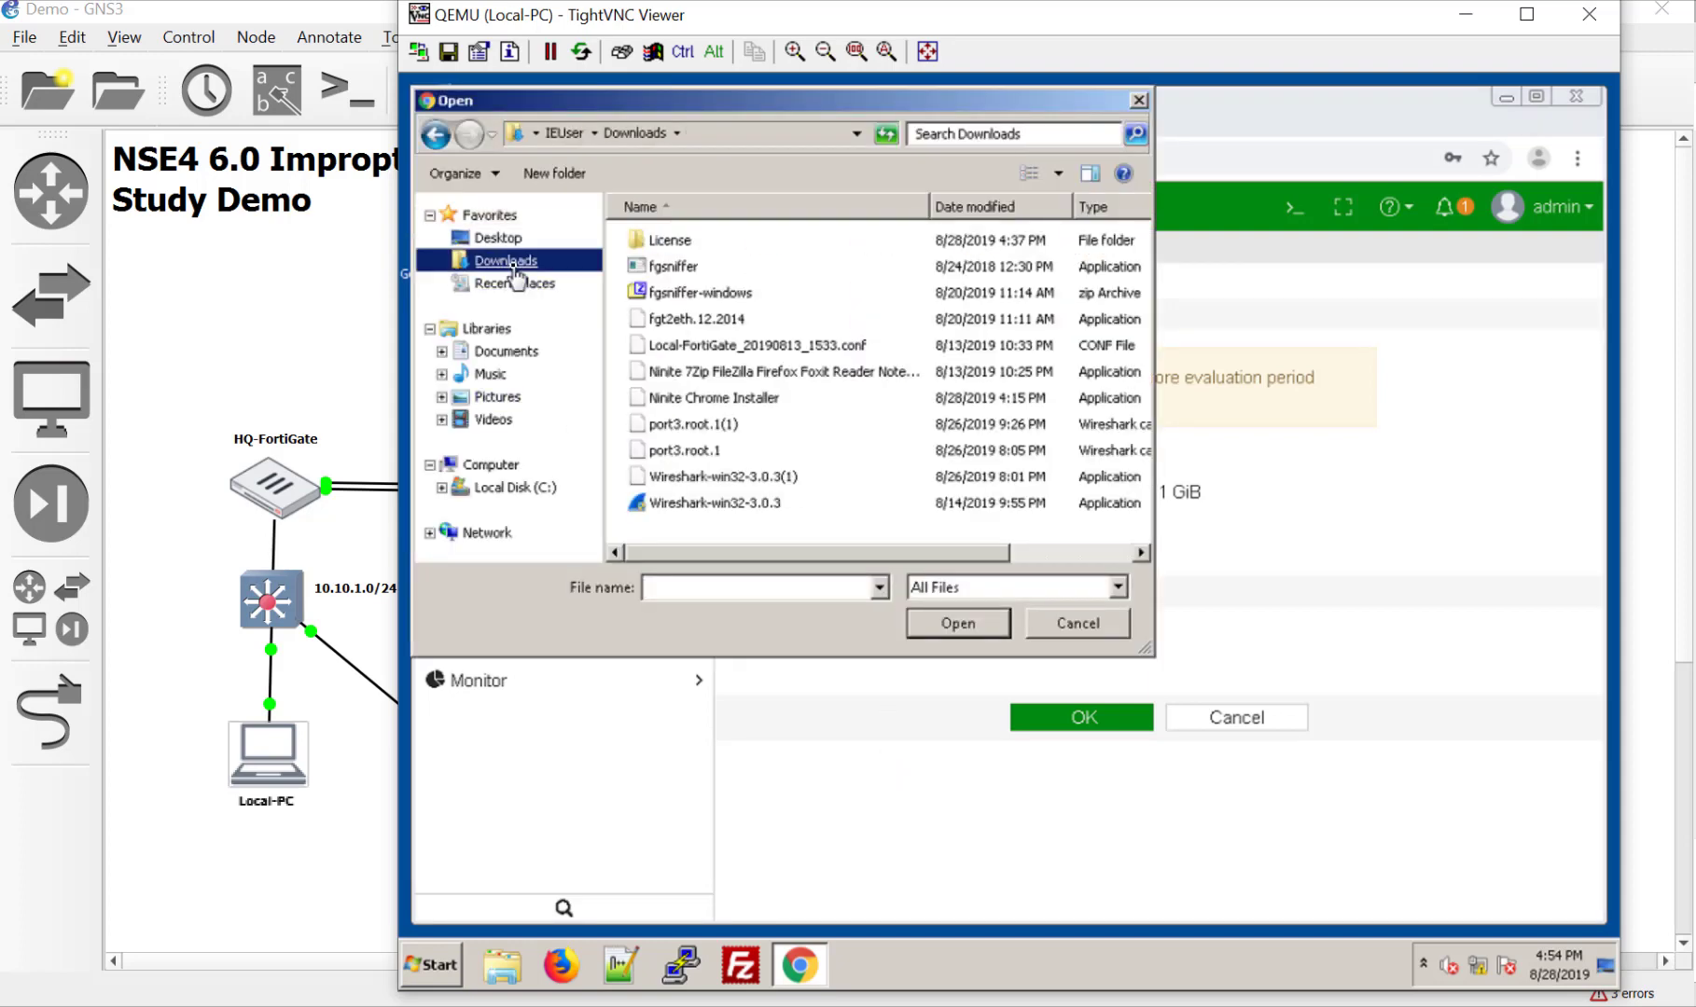
pyautogui.doubleClick(698, 247)
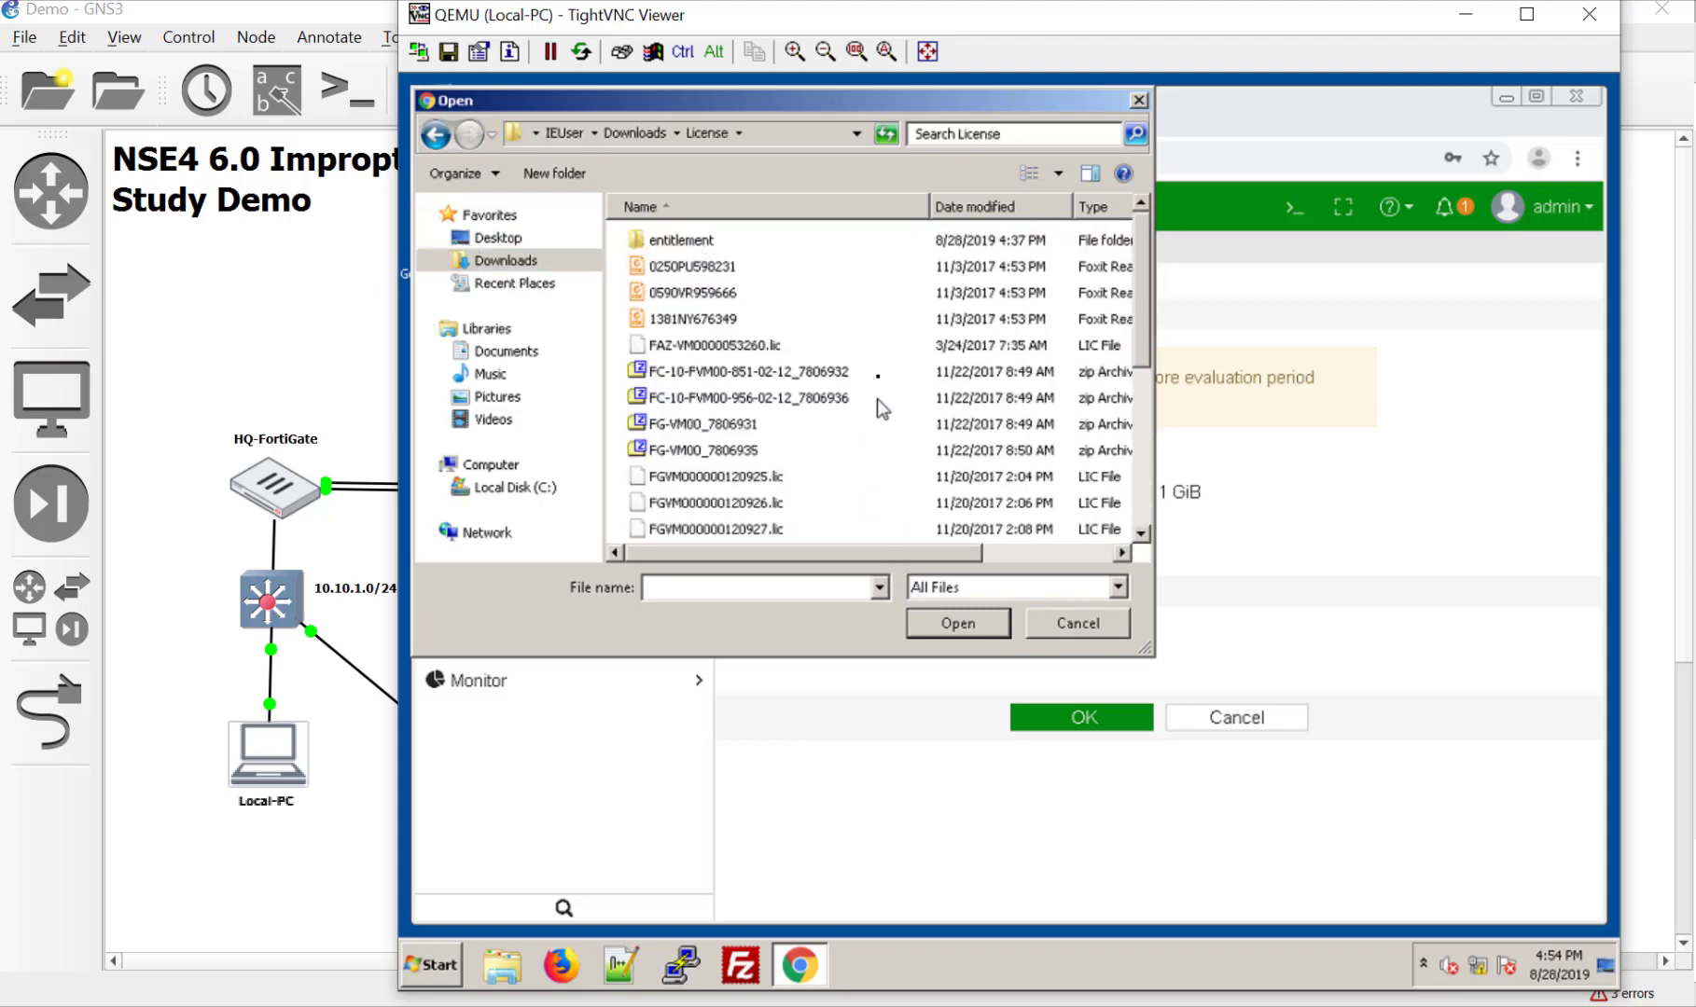
pyautogui.scroll(-1, 821, 482)
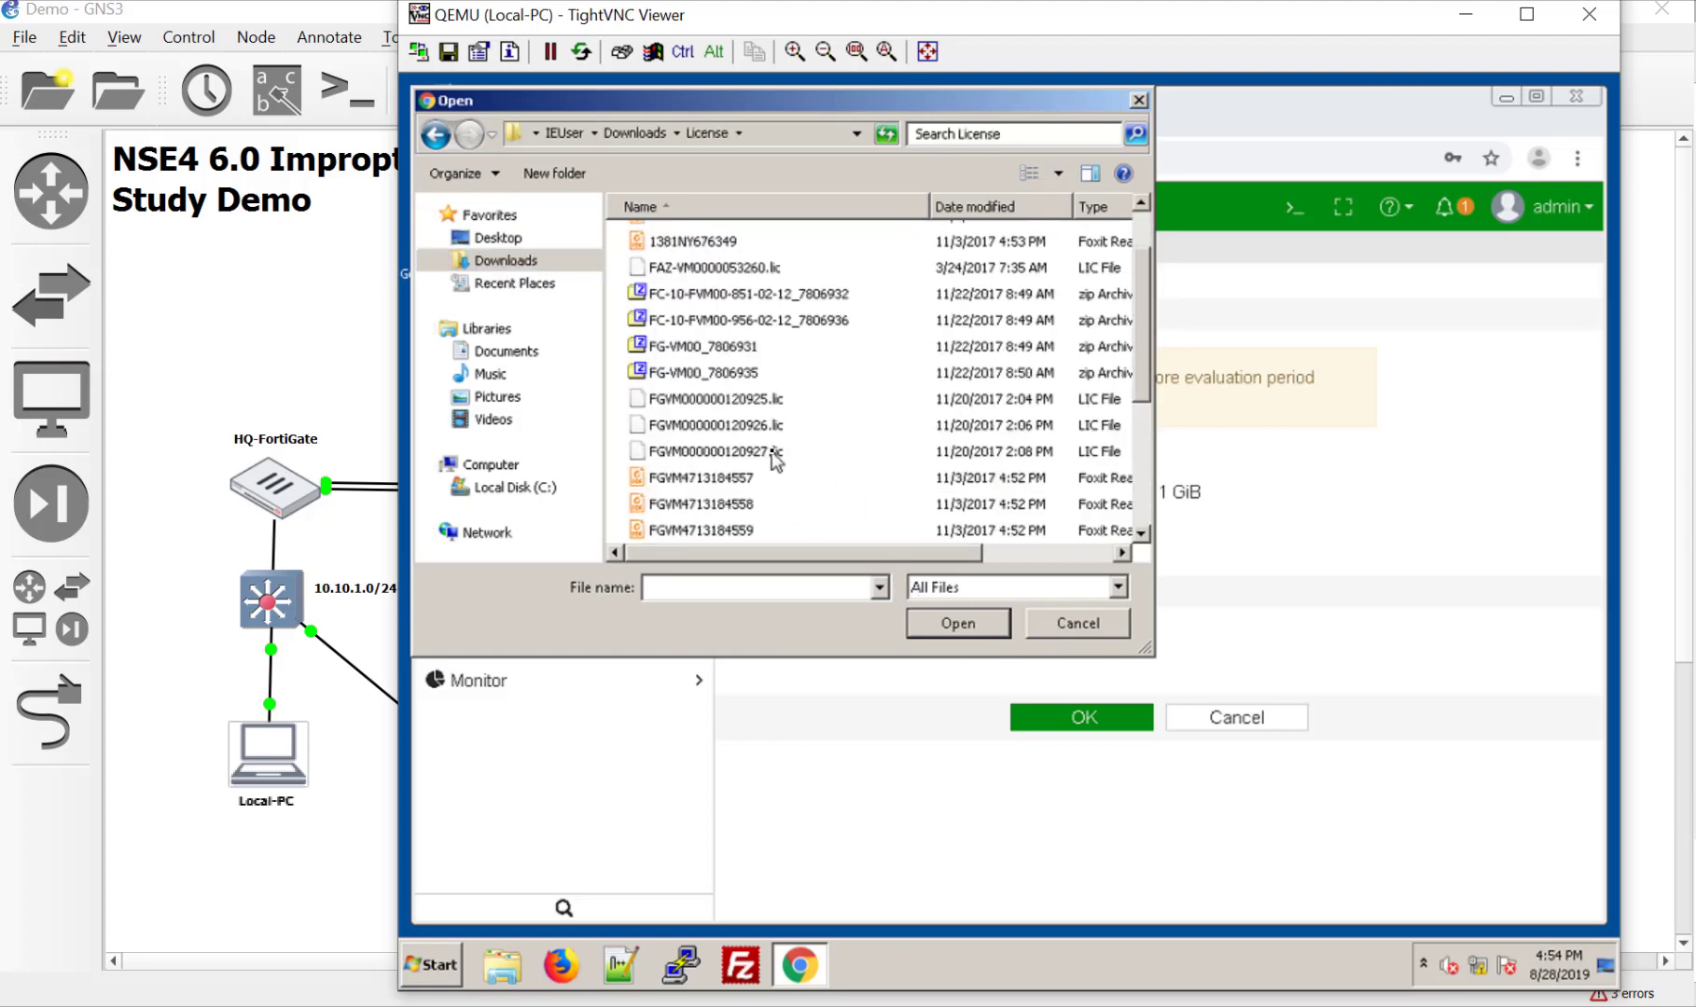
pyautogui.doubleClick(773, 455)
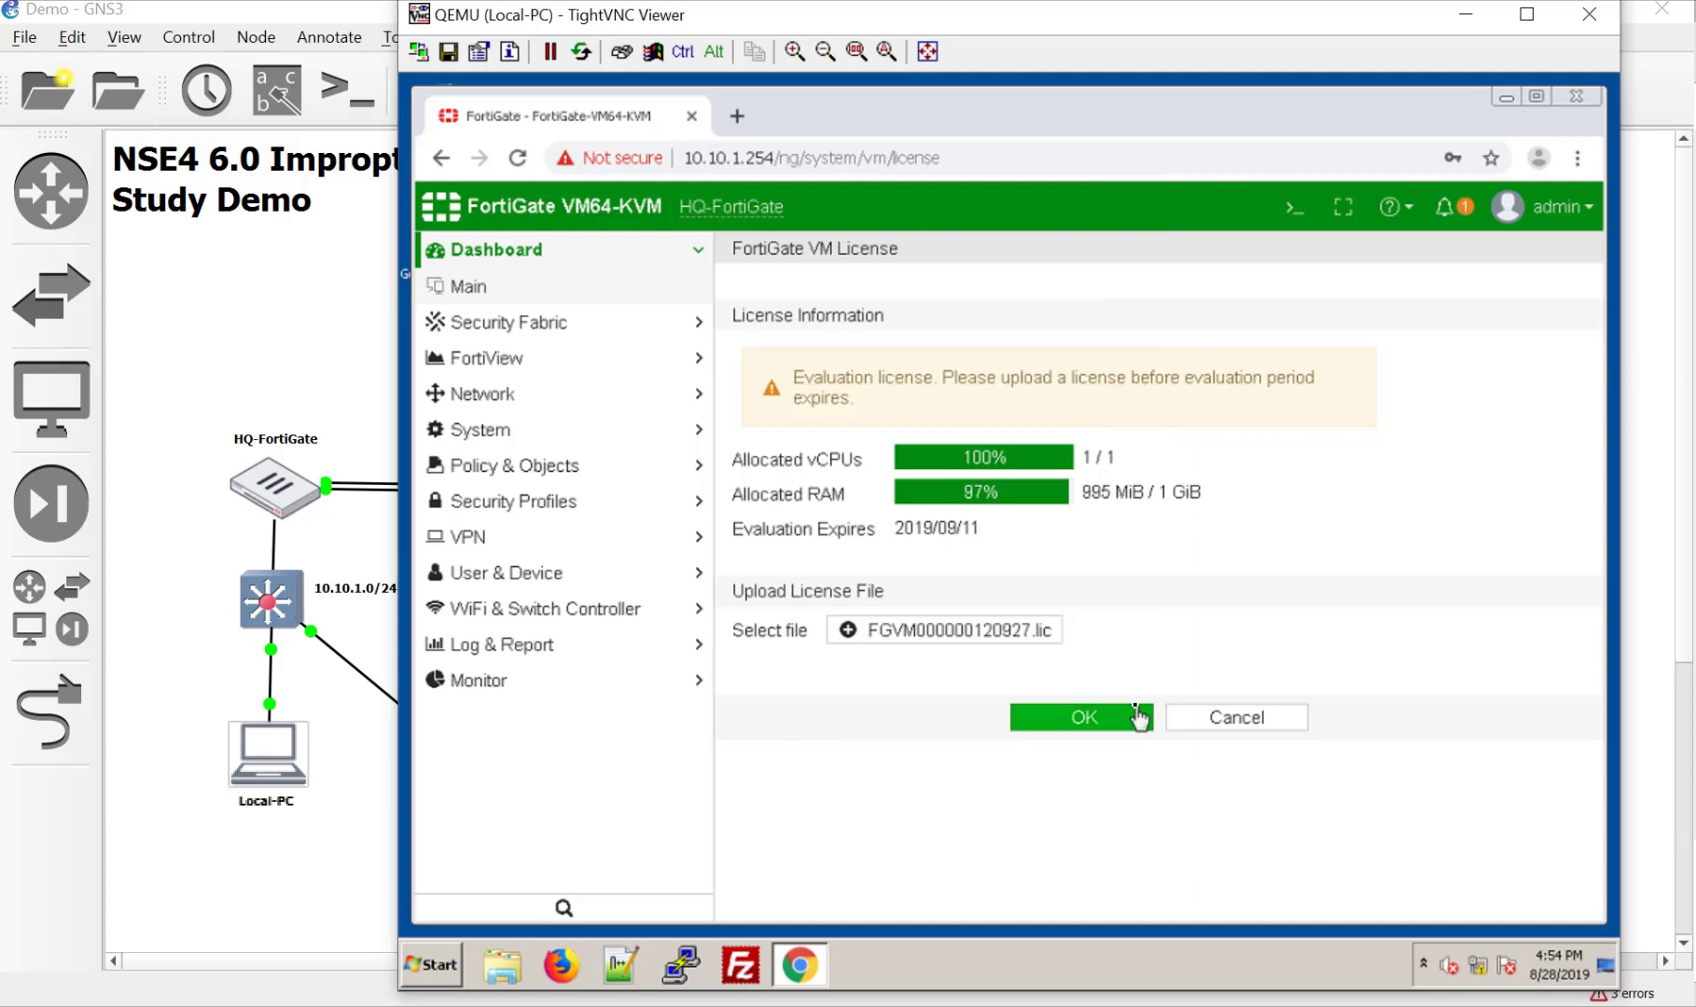
pyautogui.click(1125, 720)
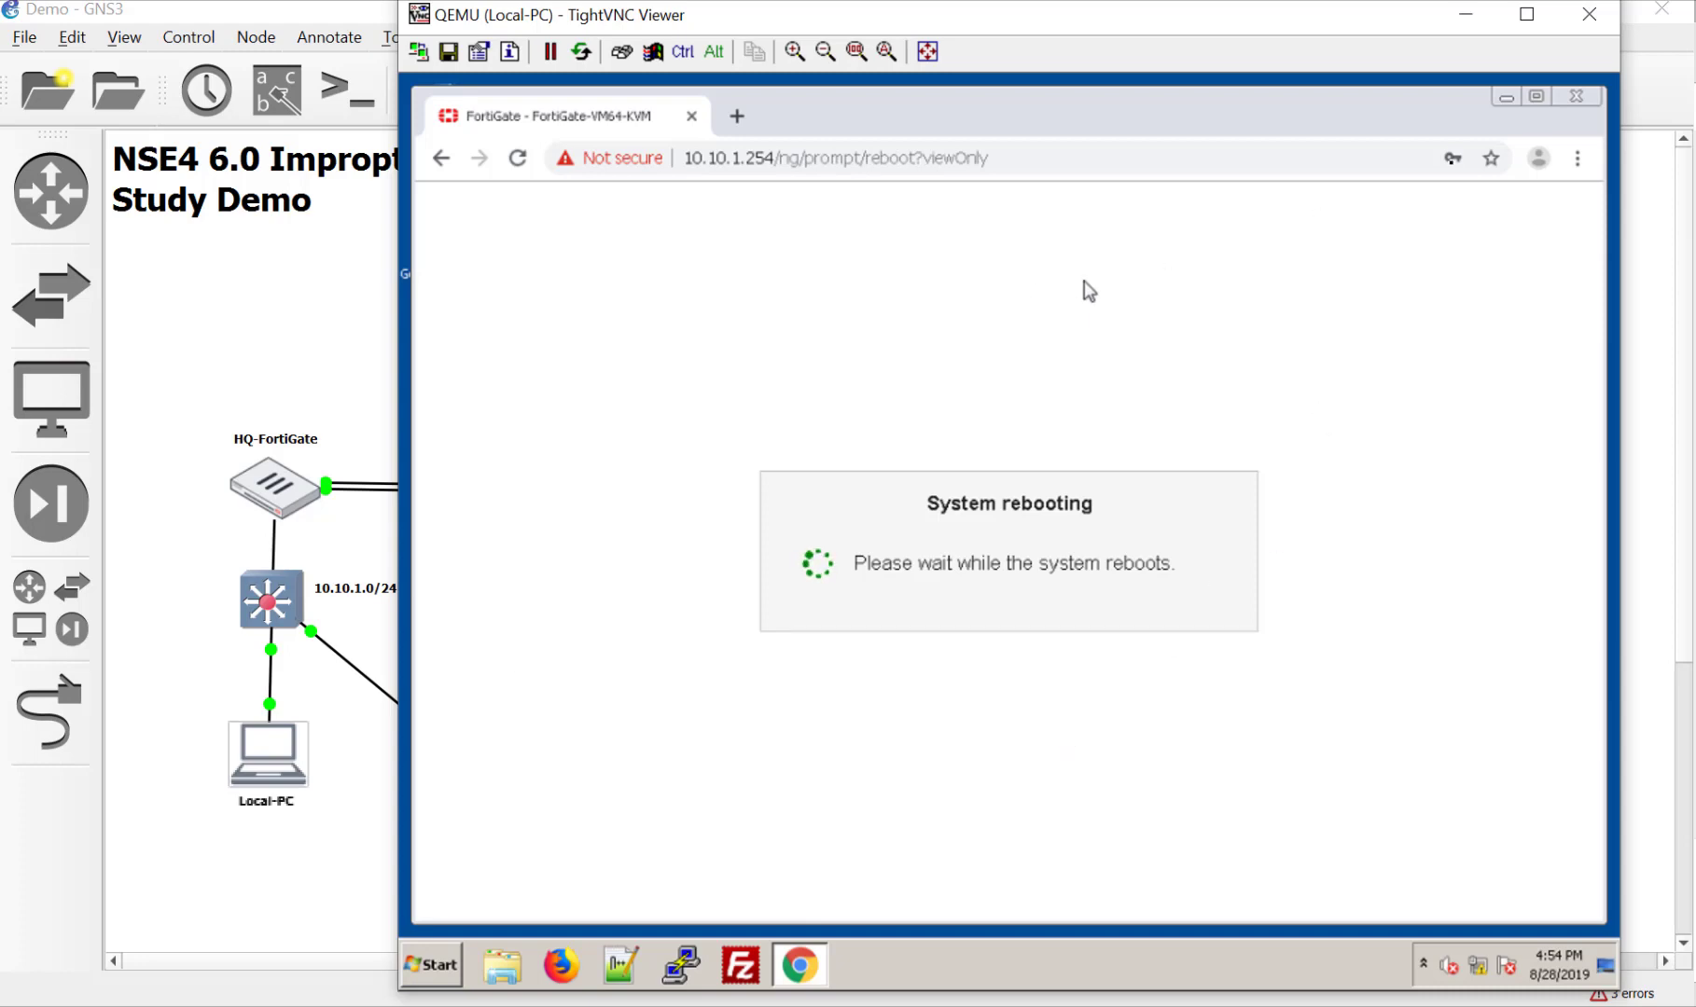
# Step: Close TightVNC and open the HQ-FortiGate console, moving it right to uncover the topology
pyautogui.click(1585, 20)
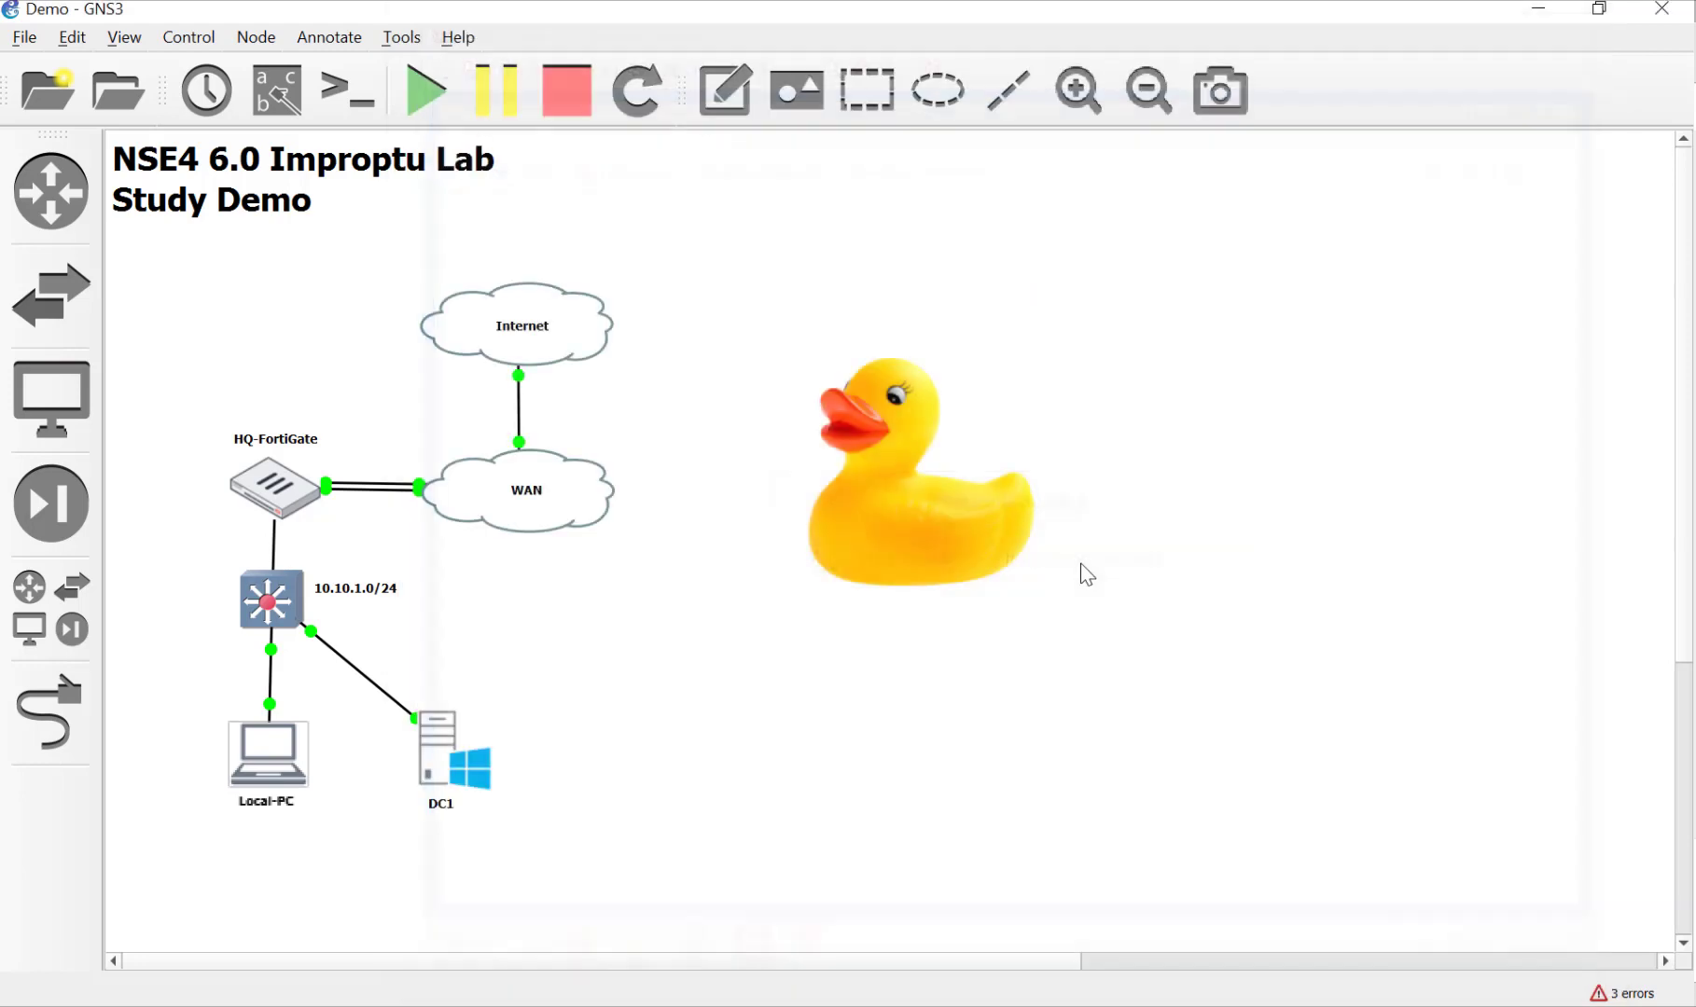
pyautogui.doubleClick(283, 495)
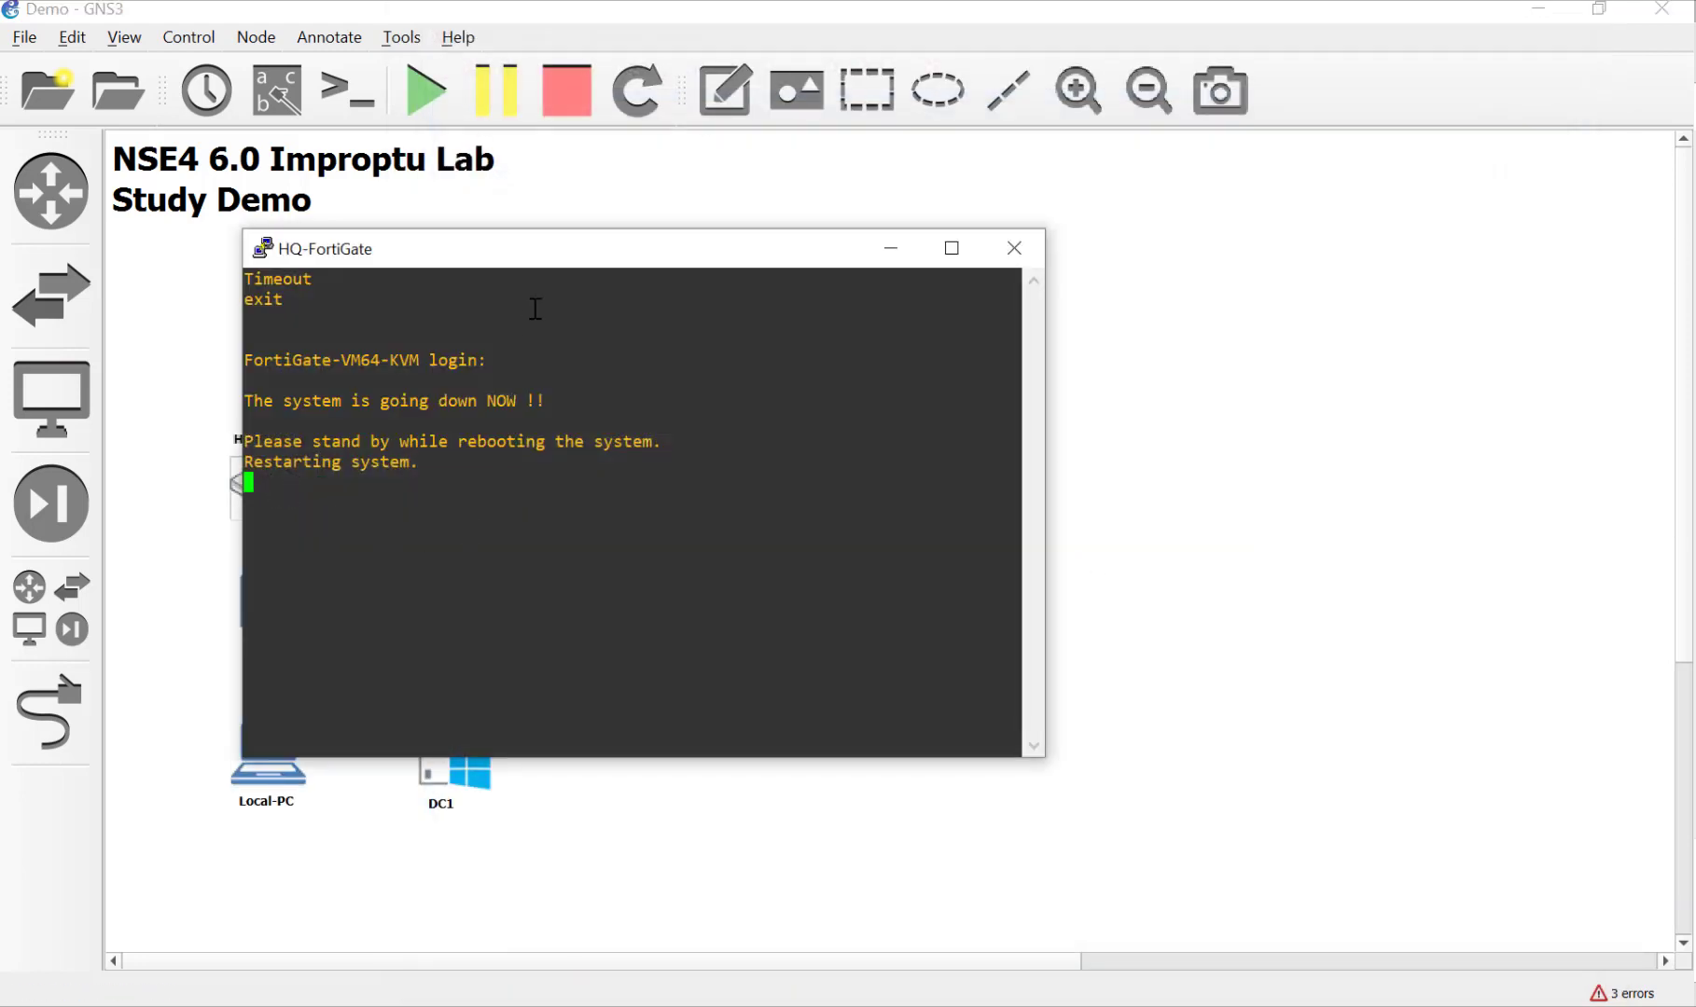
pyautogui.moveTo(568, 245); pyautogui.dragTo(835, 199)
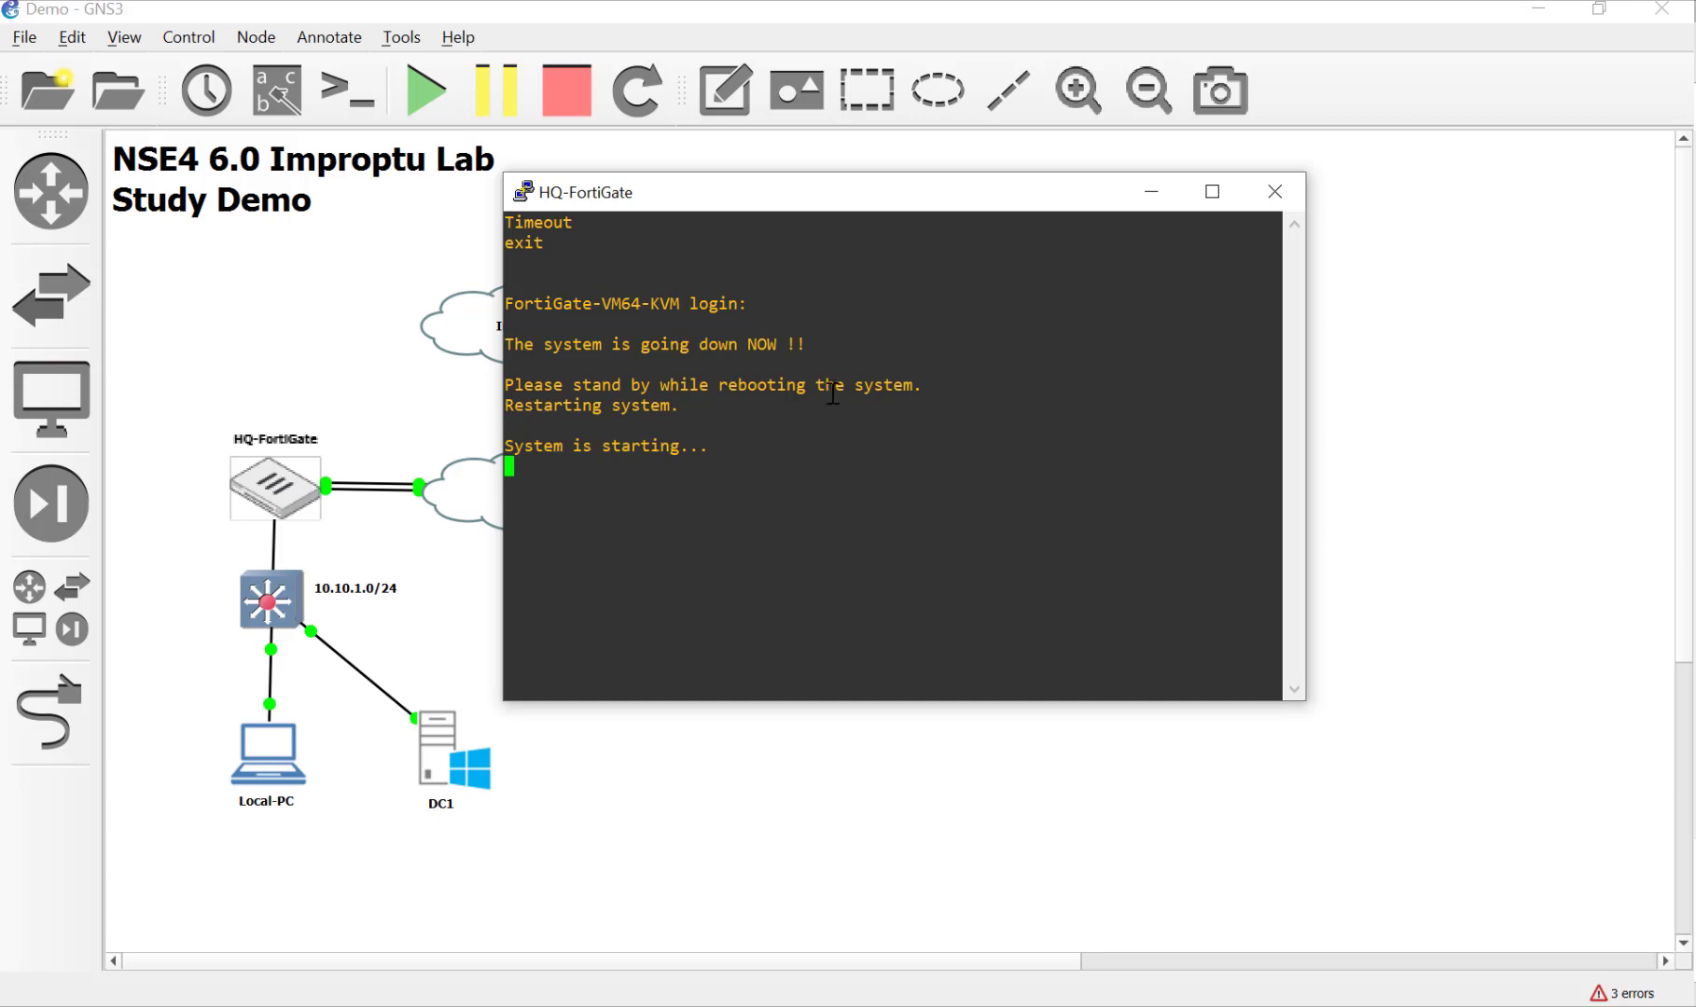
pyautogui.moveTo(821, 193); pyautogui.dragTo(928, 196)
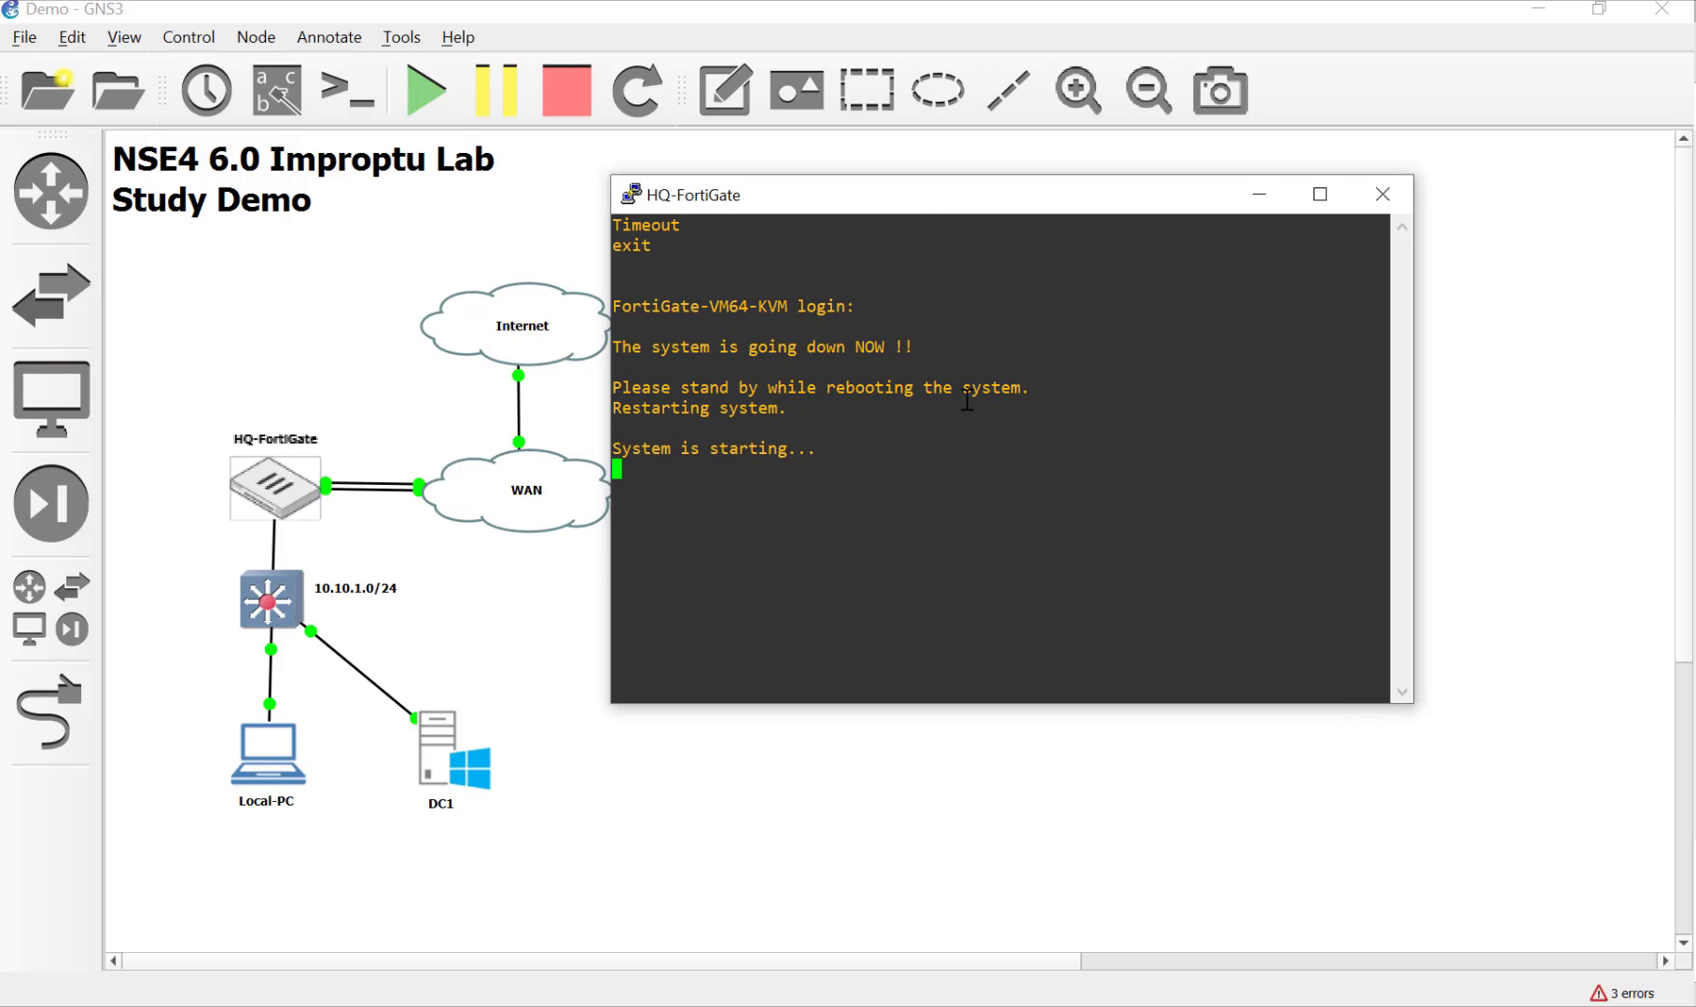
pyautogui.moveTo(945, 205); pyautogui.dragTo(1011, 239)
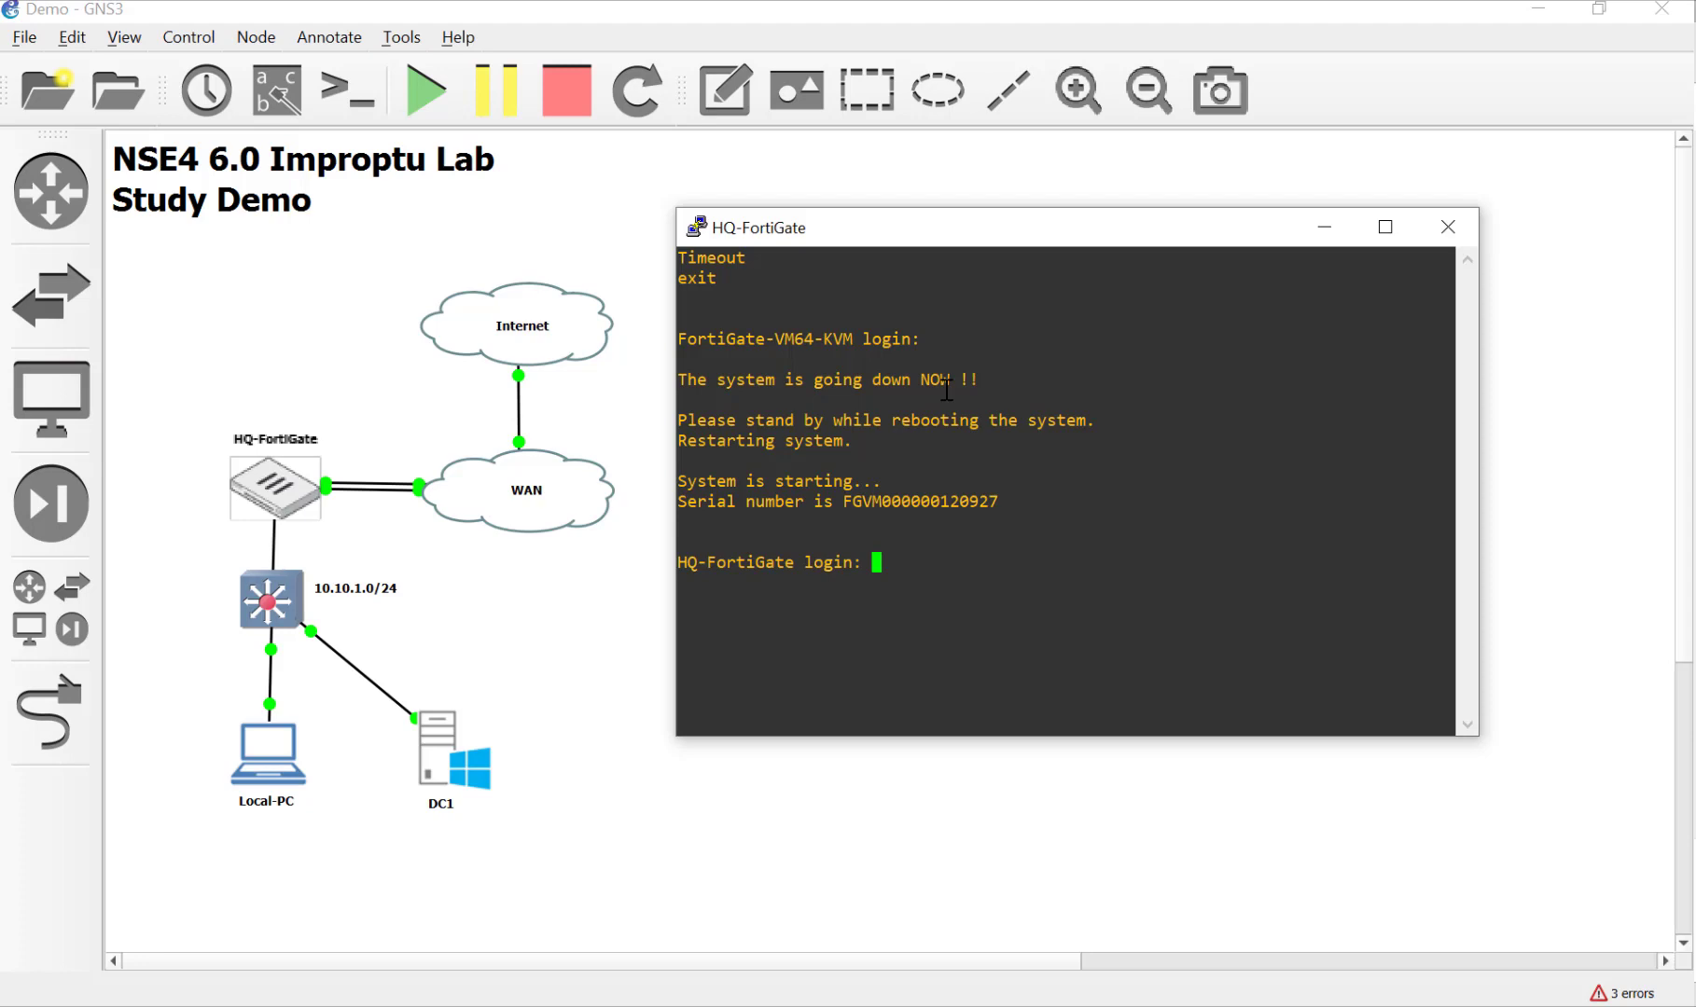
# Step: Log in to the HQ-FortiGate console as admin and run get sys status
pyautogui.write('admin')
pyautogui.press('Return')
pyautogui.write('****')
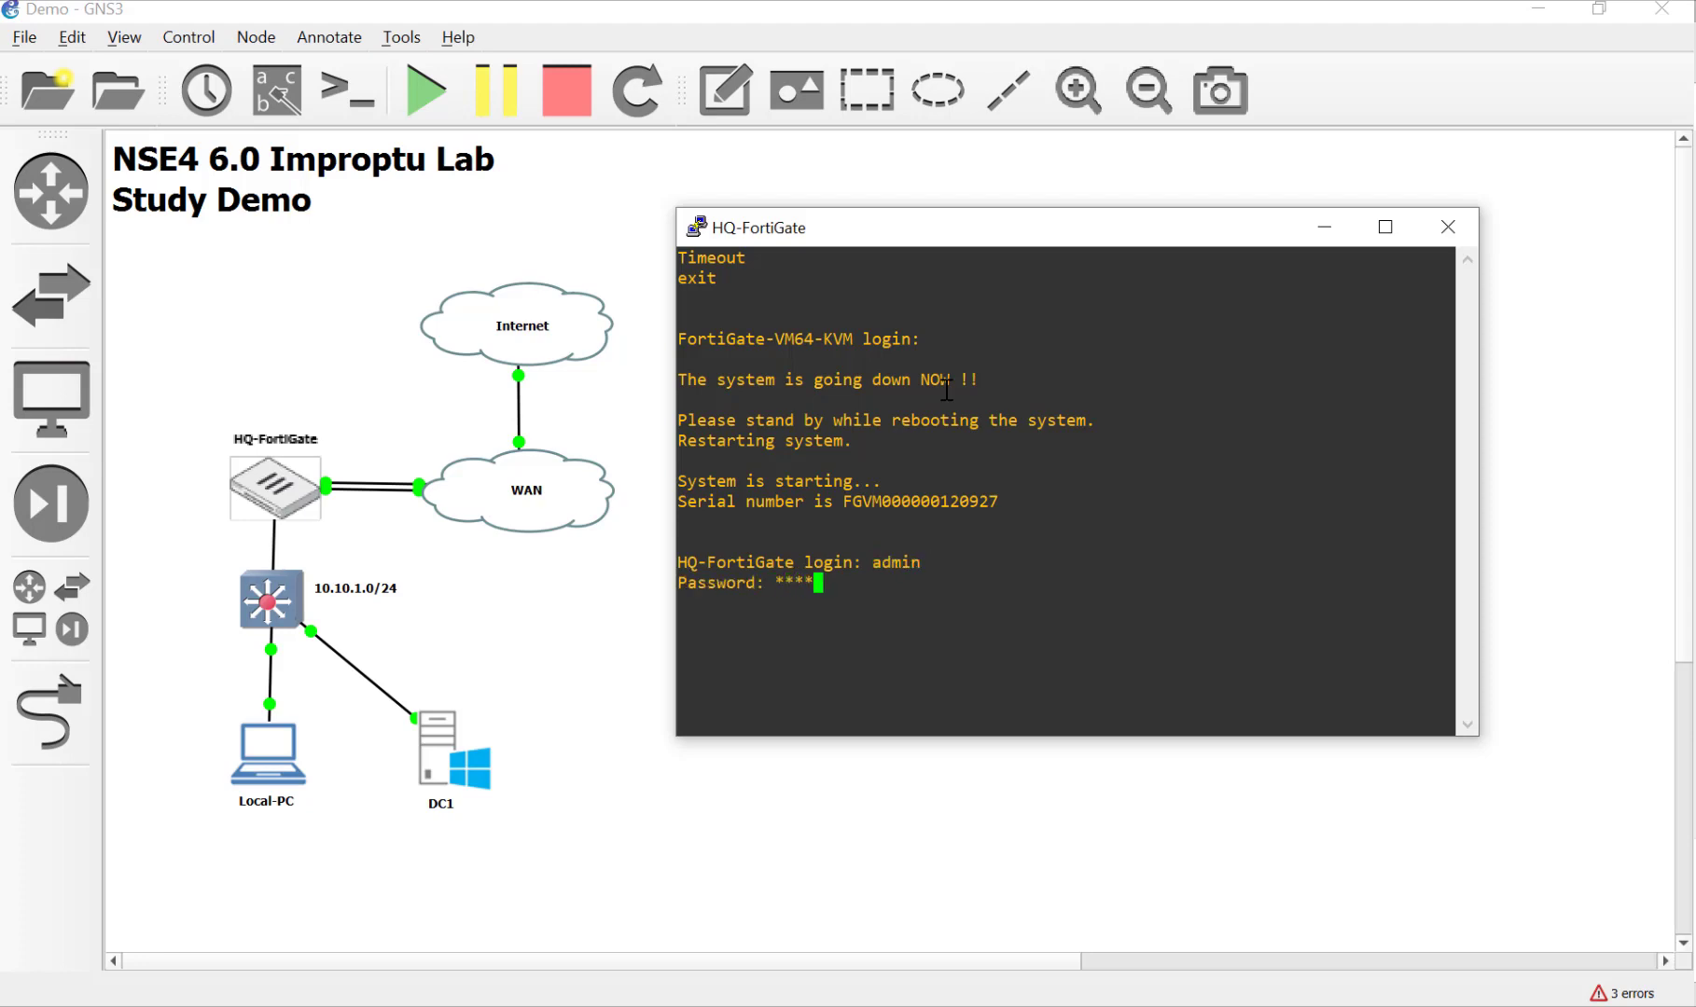
pyautogui.write('****')
pyautogui.press('Return')
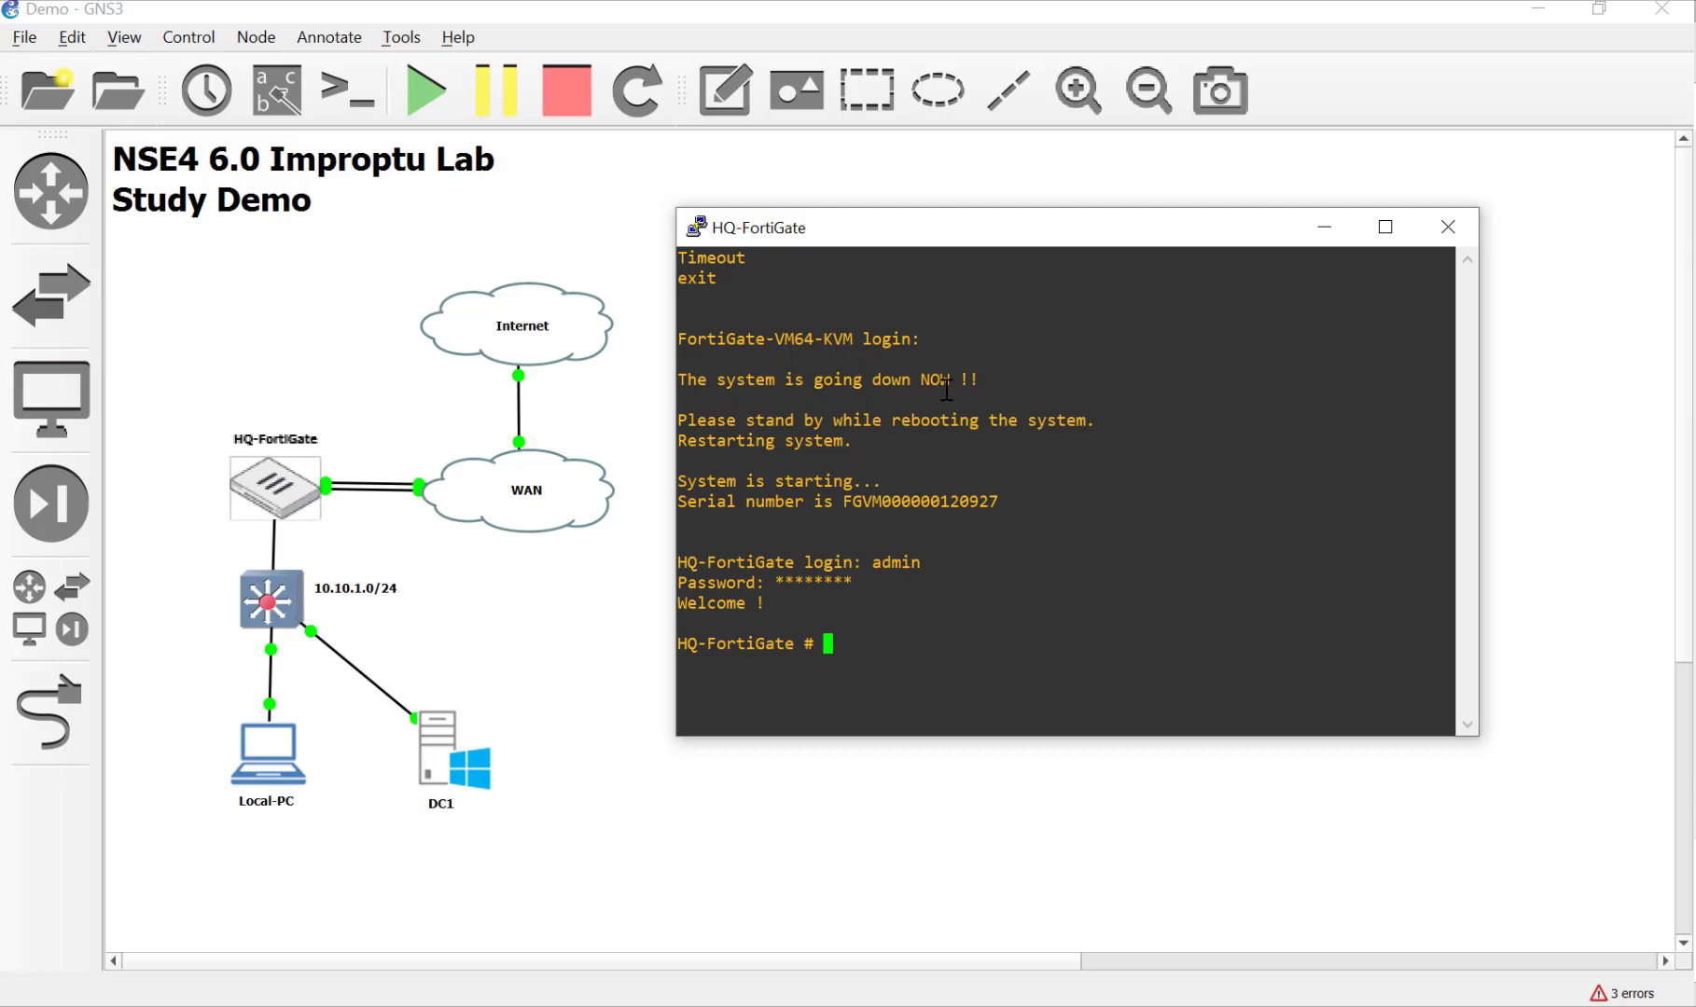
pyautogui.write('get sys sya')
pyautogui.press('BackSpace')
pyautogui.press('BackSpace')
pyautogui.write('ys')
pyautogui.press('BackSpace')
pyautogui.write('t')
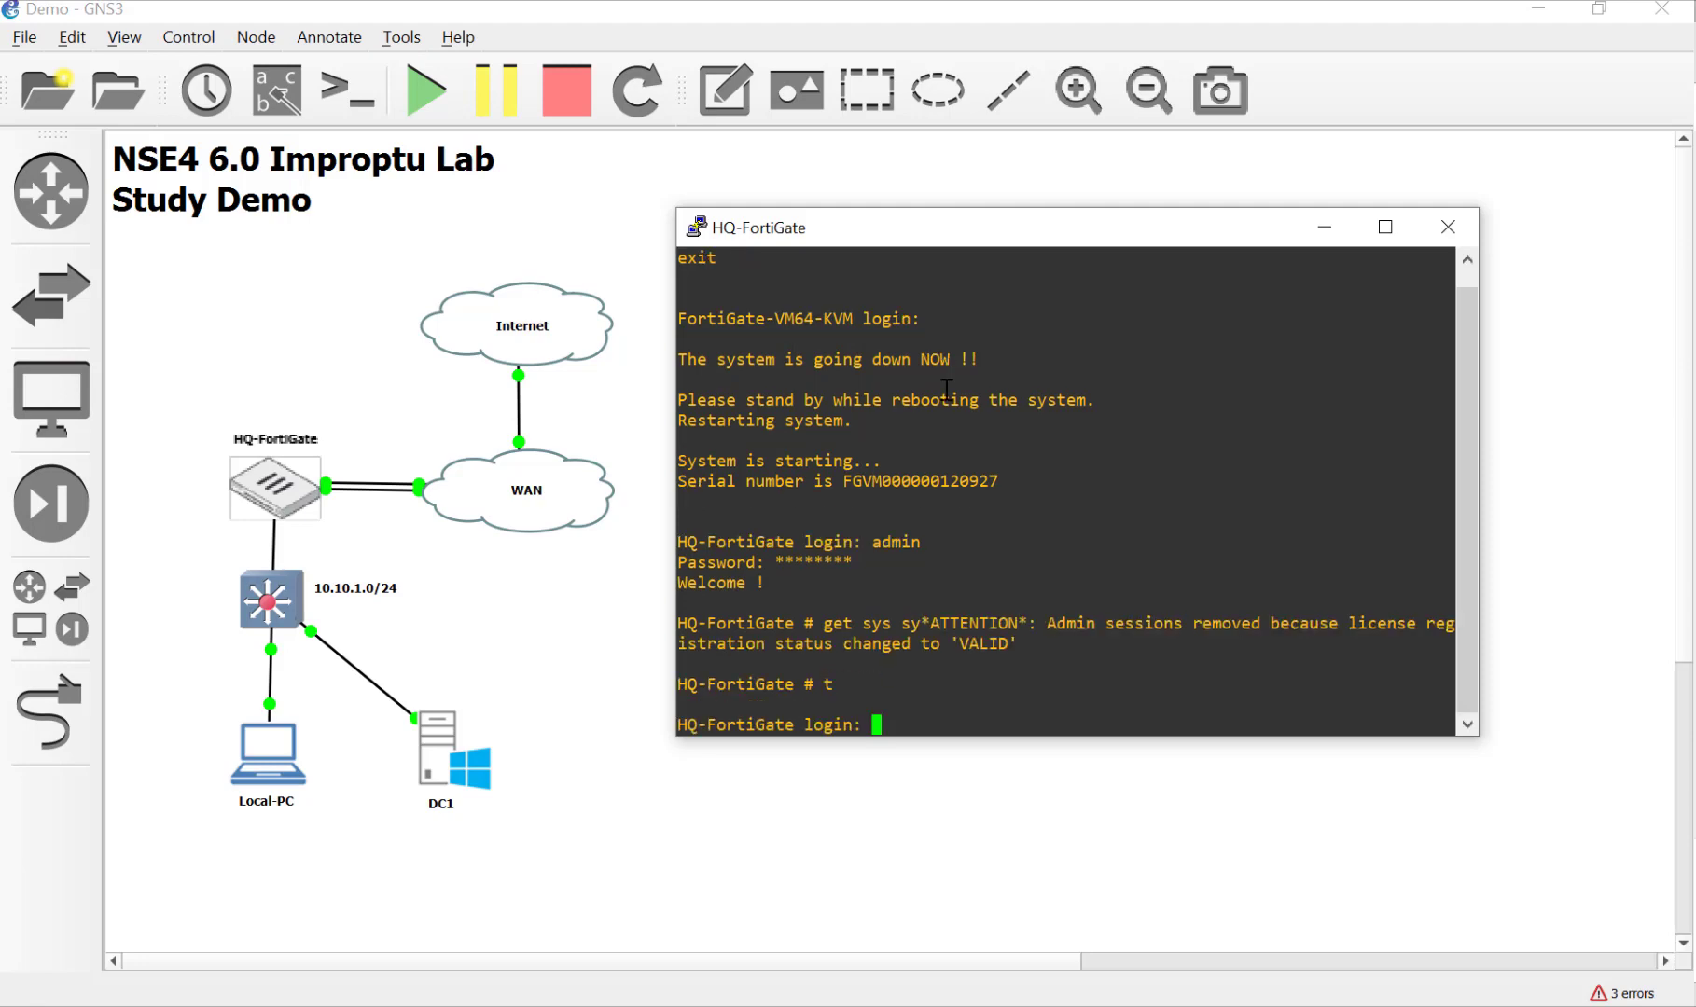
pyautogui.write('admin')
pyautogui.press('Return')
pyautogui.write('********')
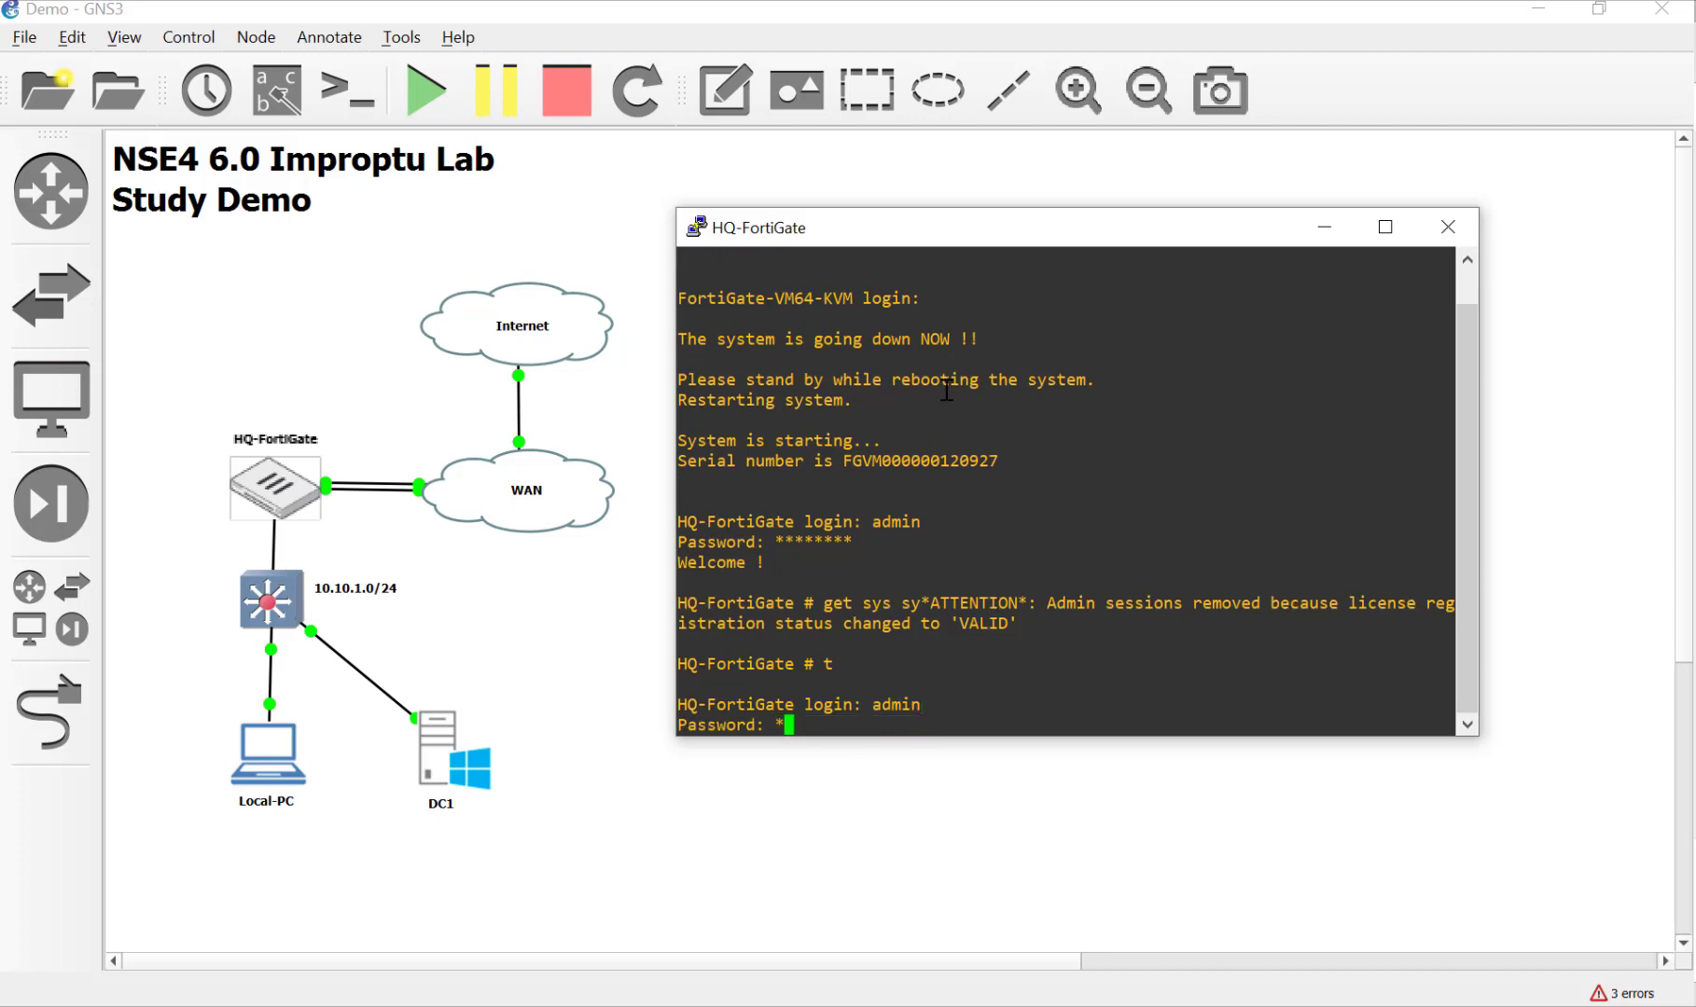
pyautogui.press('Return')
pyautogui.write('get ')
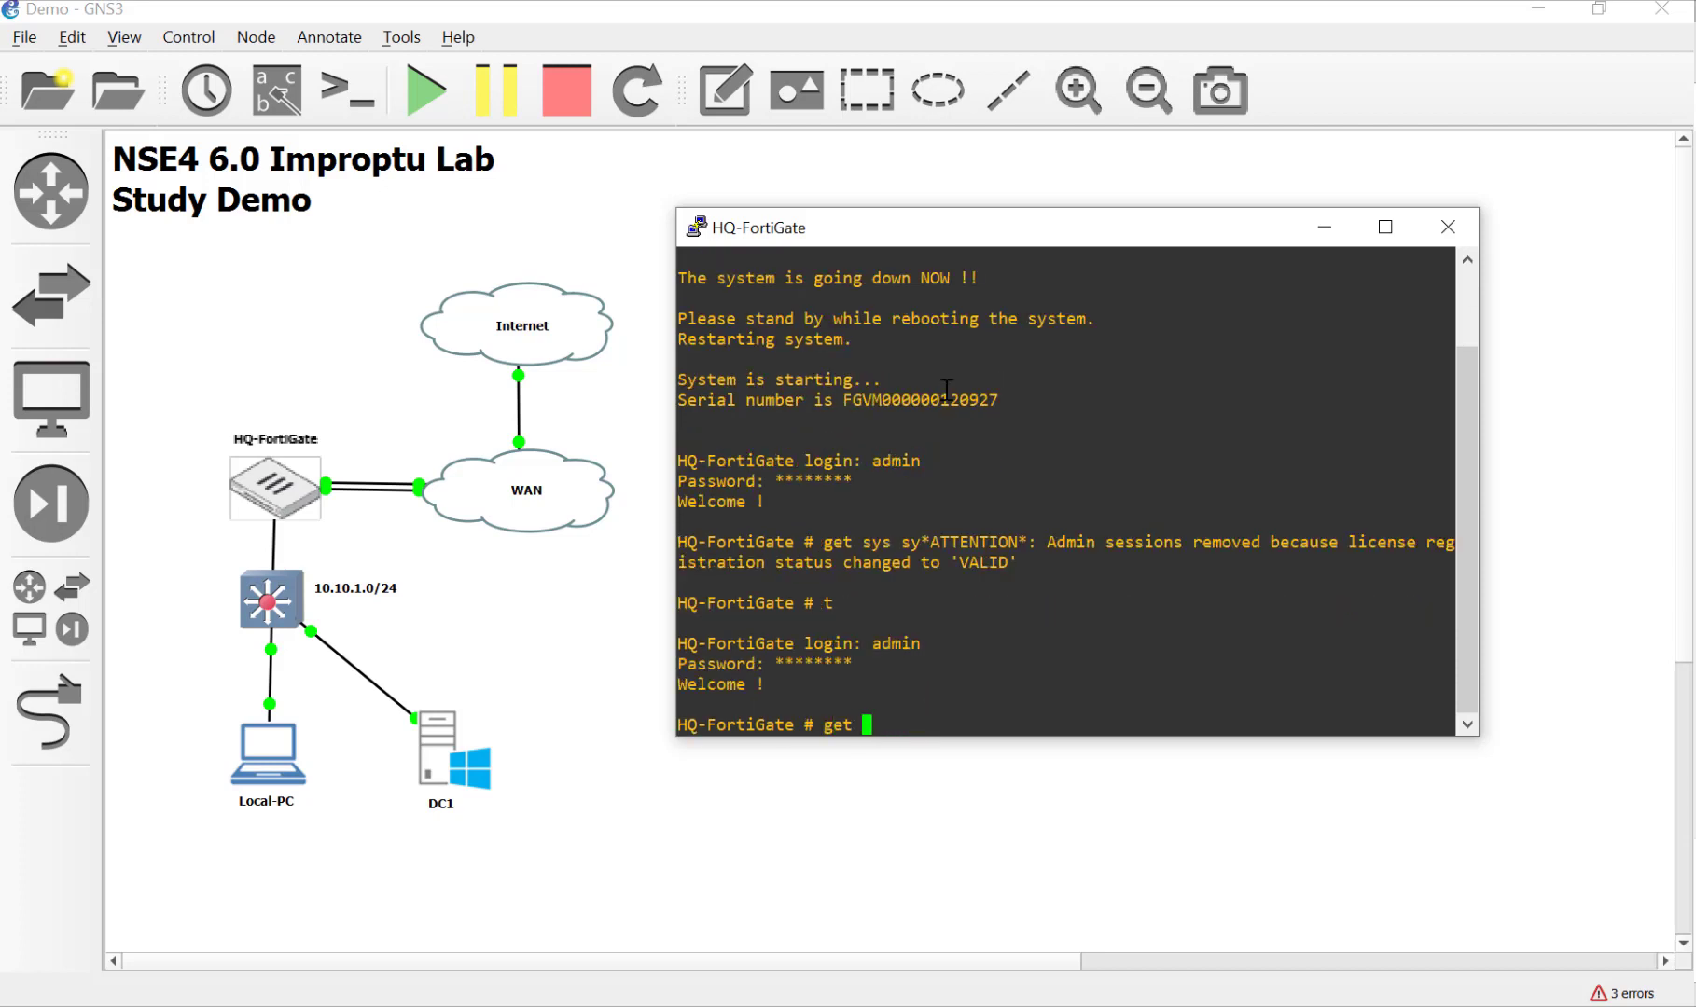
pyautogui.write('sys status')
pyautogui.press('Return')
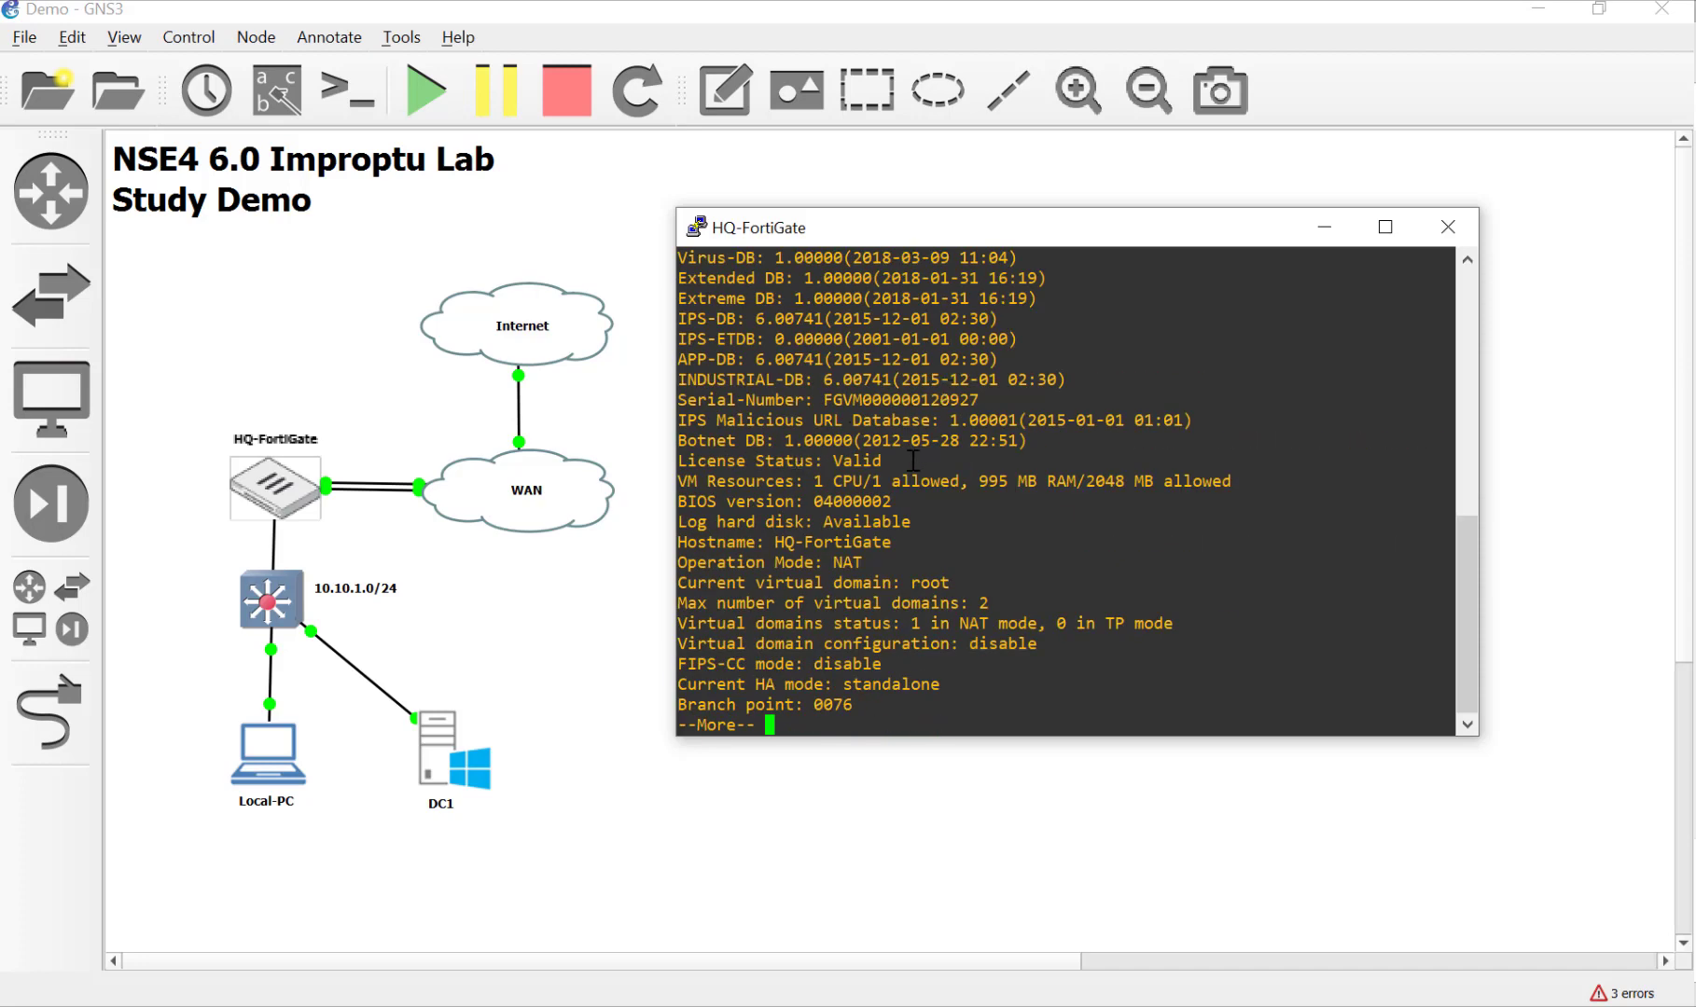
# Step: Highlight License Status: Valid and the 2048 MB RAM allowance, then page through the output
pyautogui.moveTo(913, 461); pyautogui.dragTo(697, 458)
pyautogui.click(994, 552)
pyautogui.moveTo(986, 482); pyautogui.dragTo(1246, 481)
pyautogui.click(1246, 602)
pyautogui.press('space')
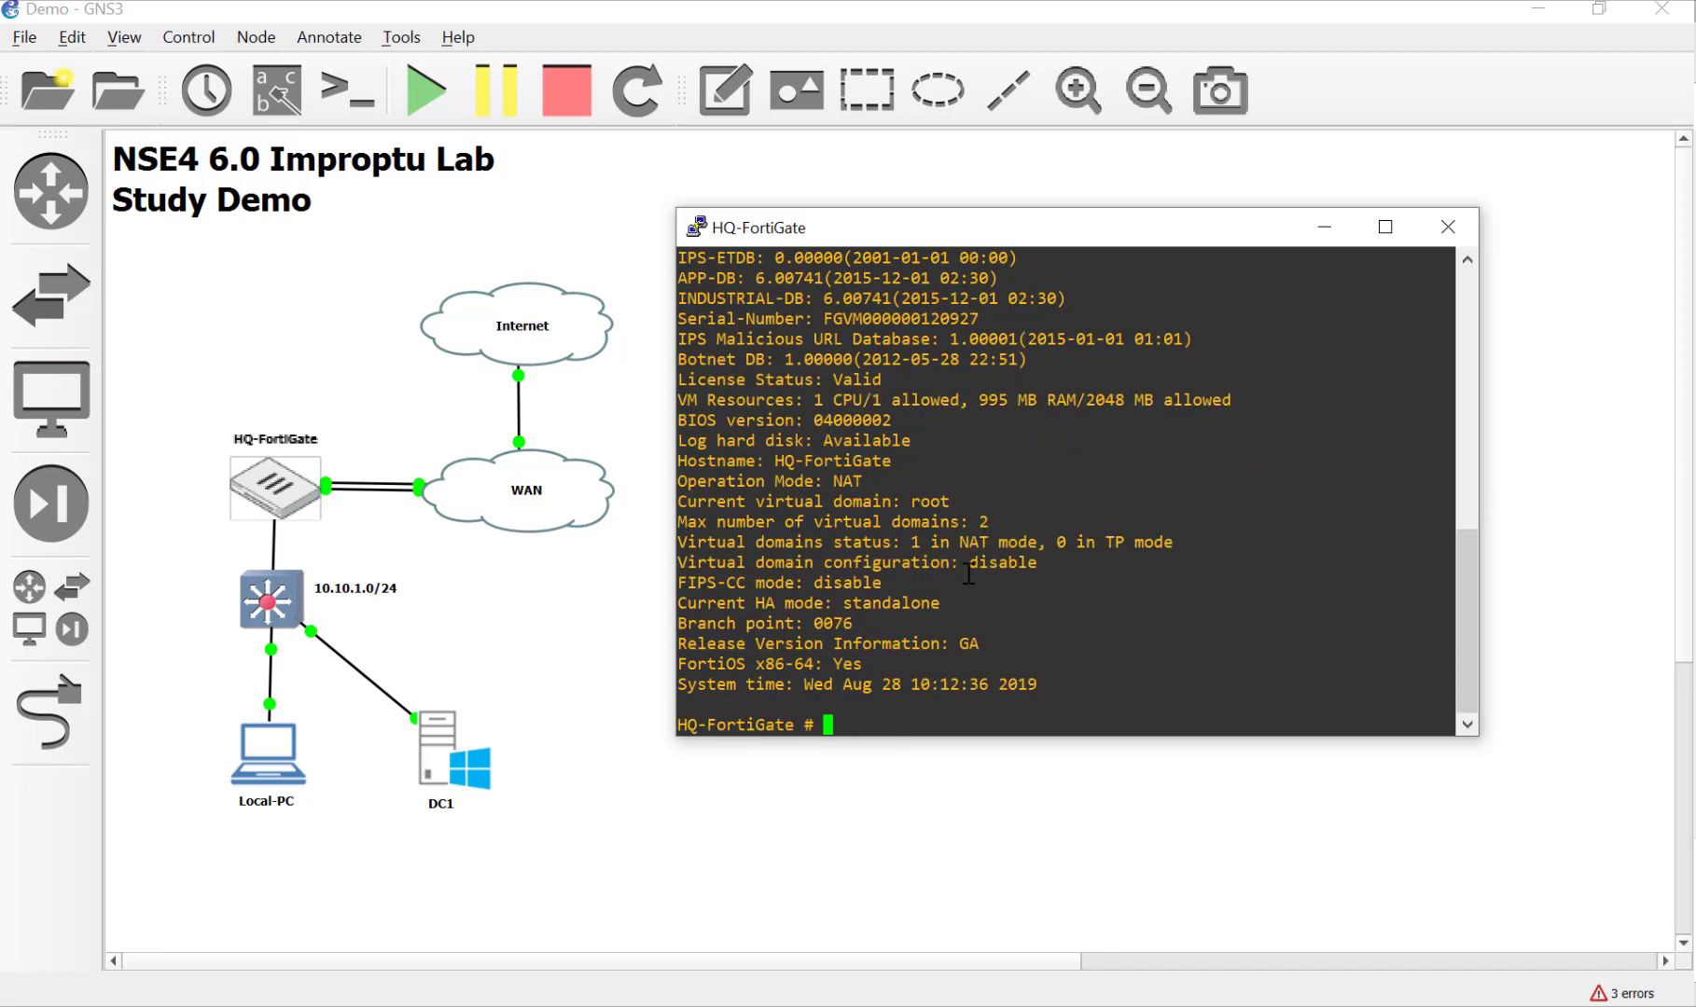
# Step: Shut down the FortiGate VM with exe shut, confirming with y
pyautogui.write('exe shut')
pyautogui.press('Return')
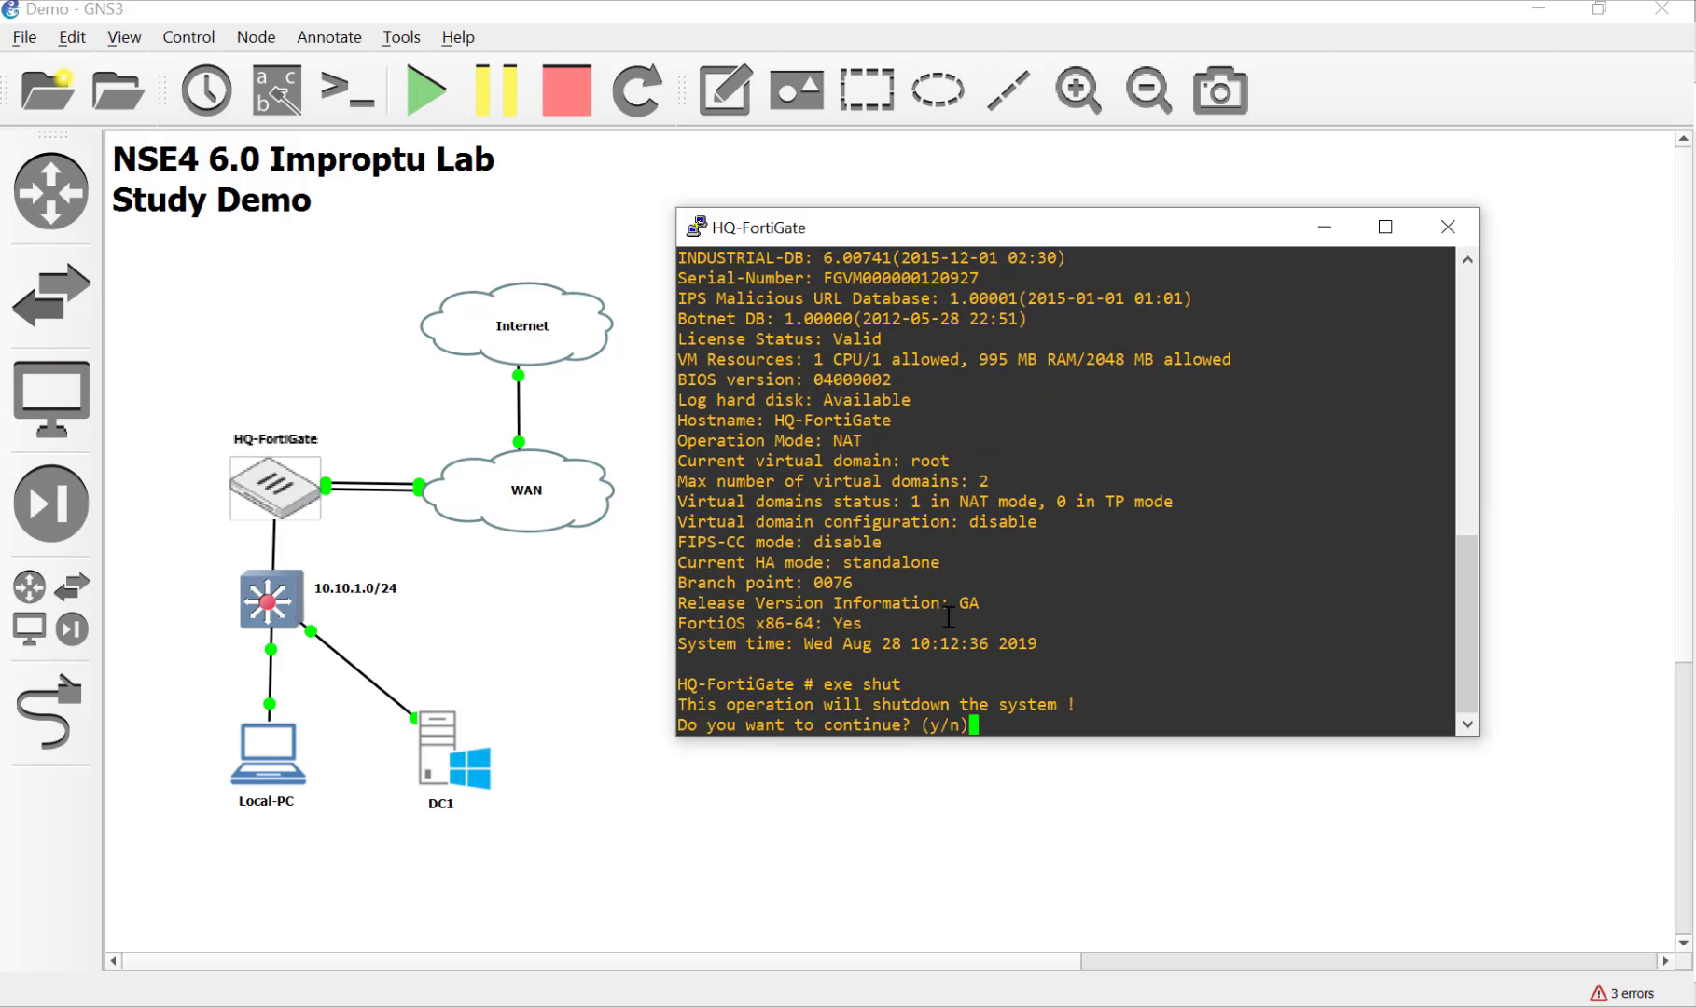
pyautogui.write('y')
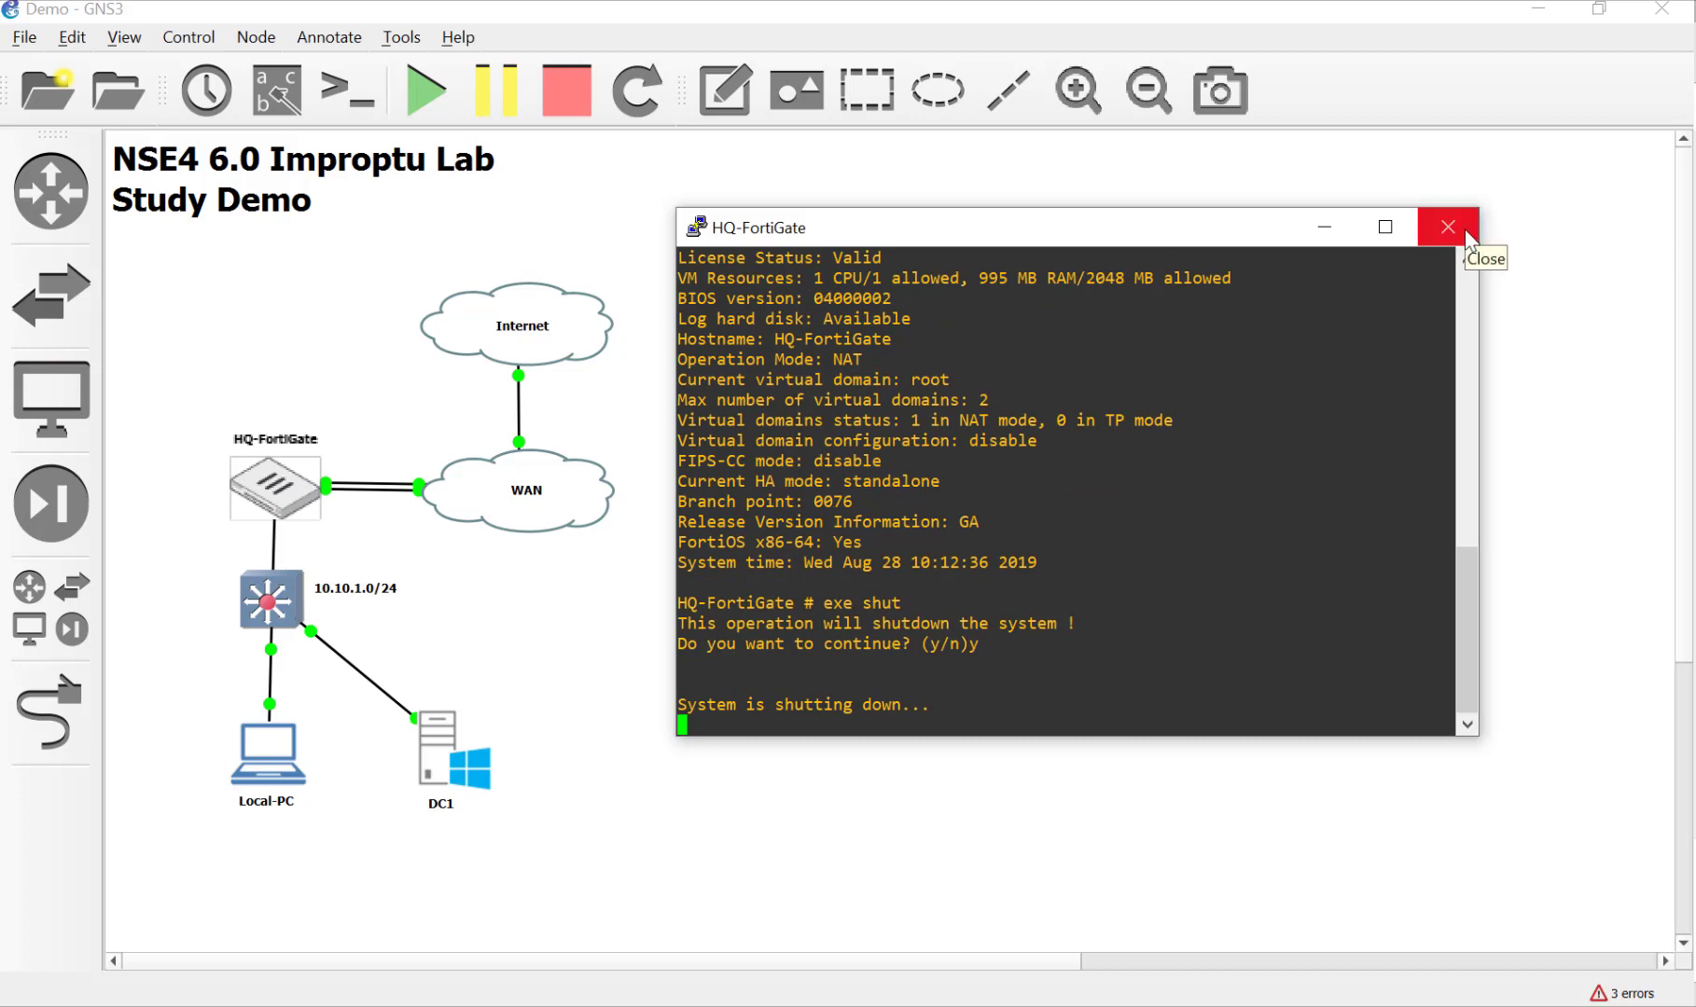
# Step: Close the console and raise the stopped HQ-FortiGate node's RAM from 1024 MB to 2048 MB
pyautogui.click(1466, 232)
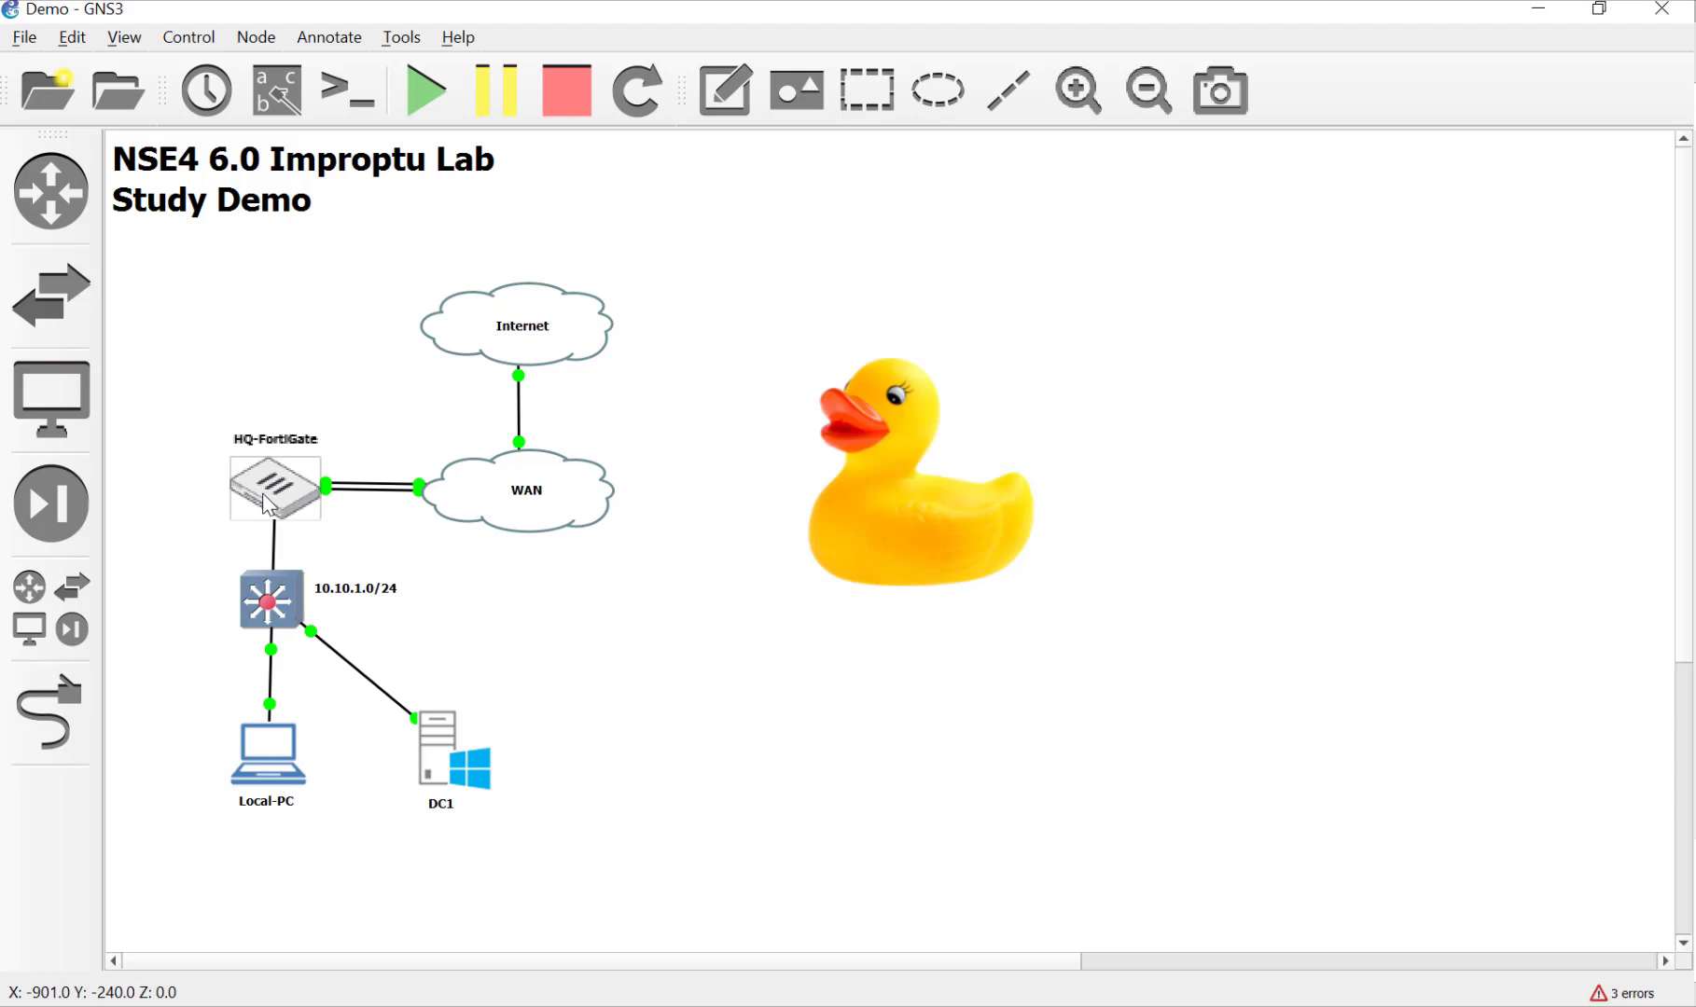
pyautogui.moveTo(269, 504)
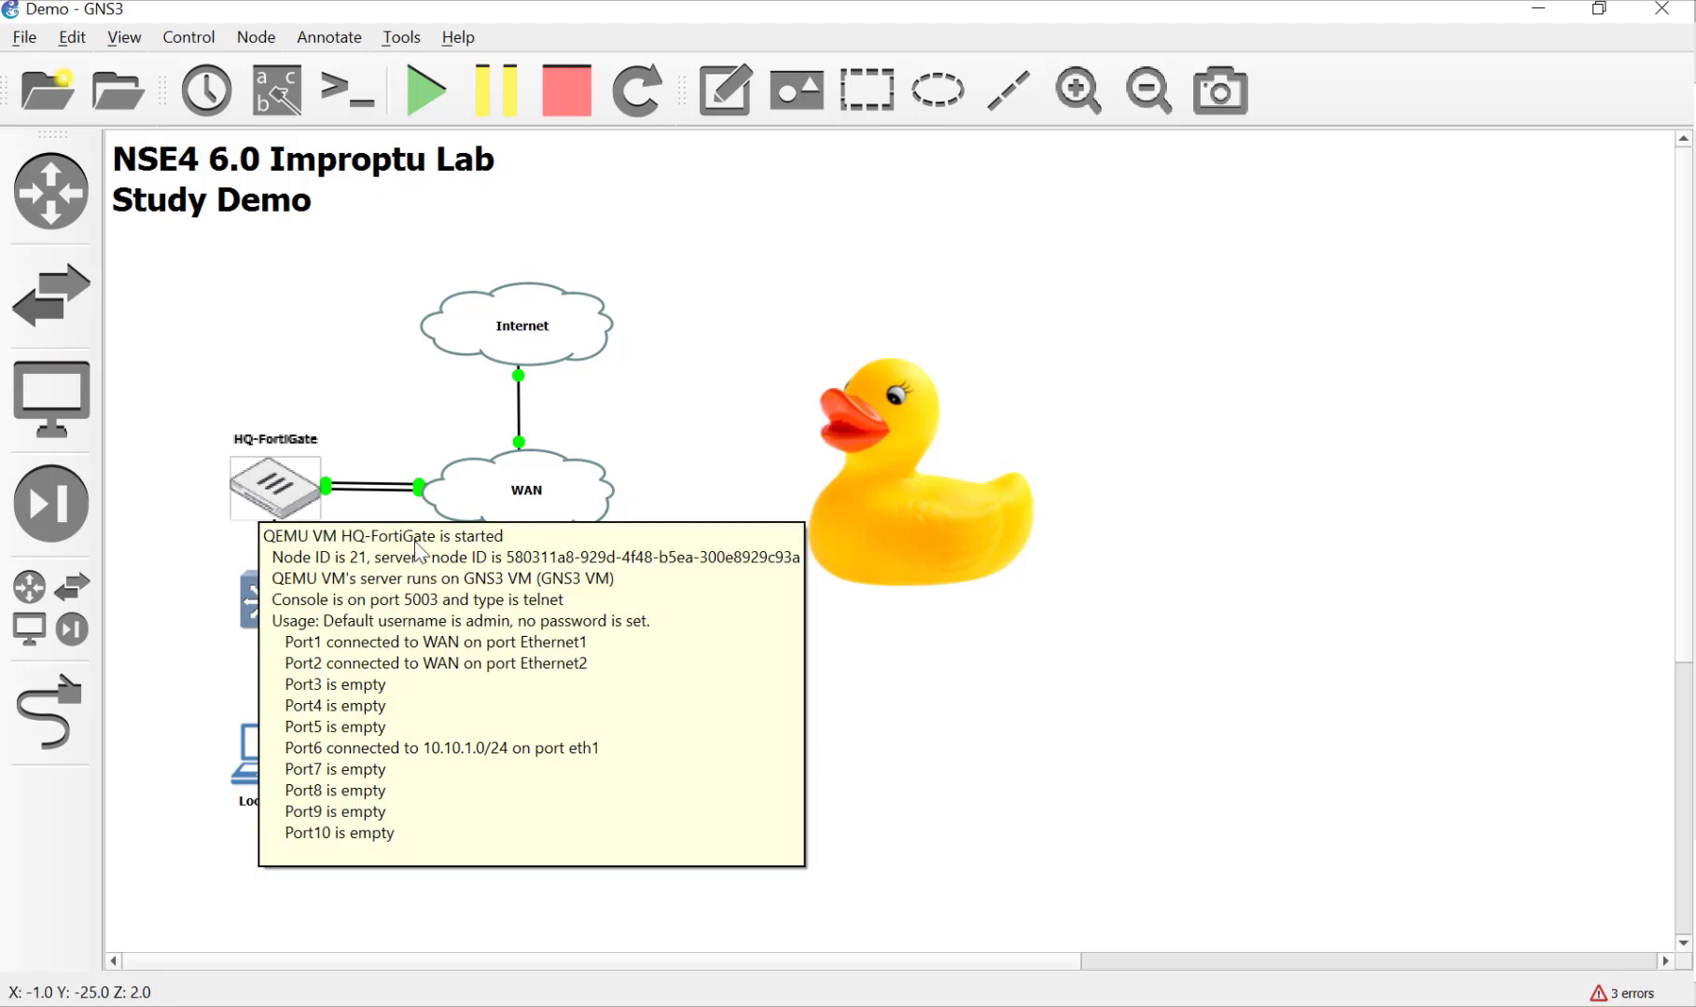
pyautogui.rightClick(278, 502)
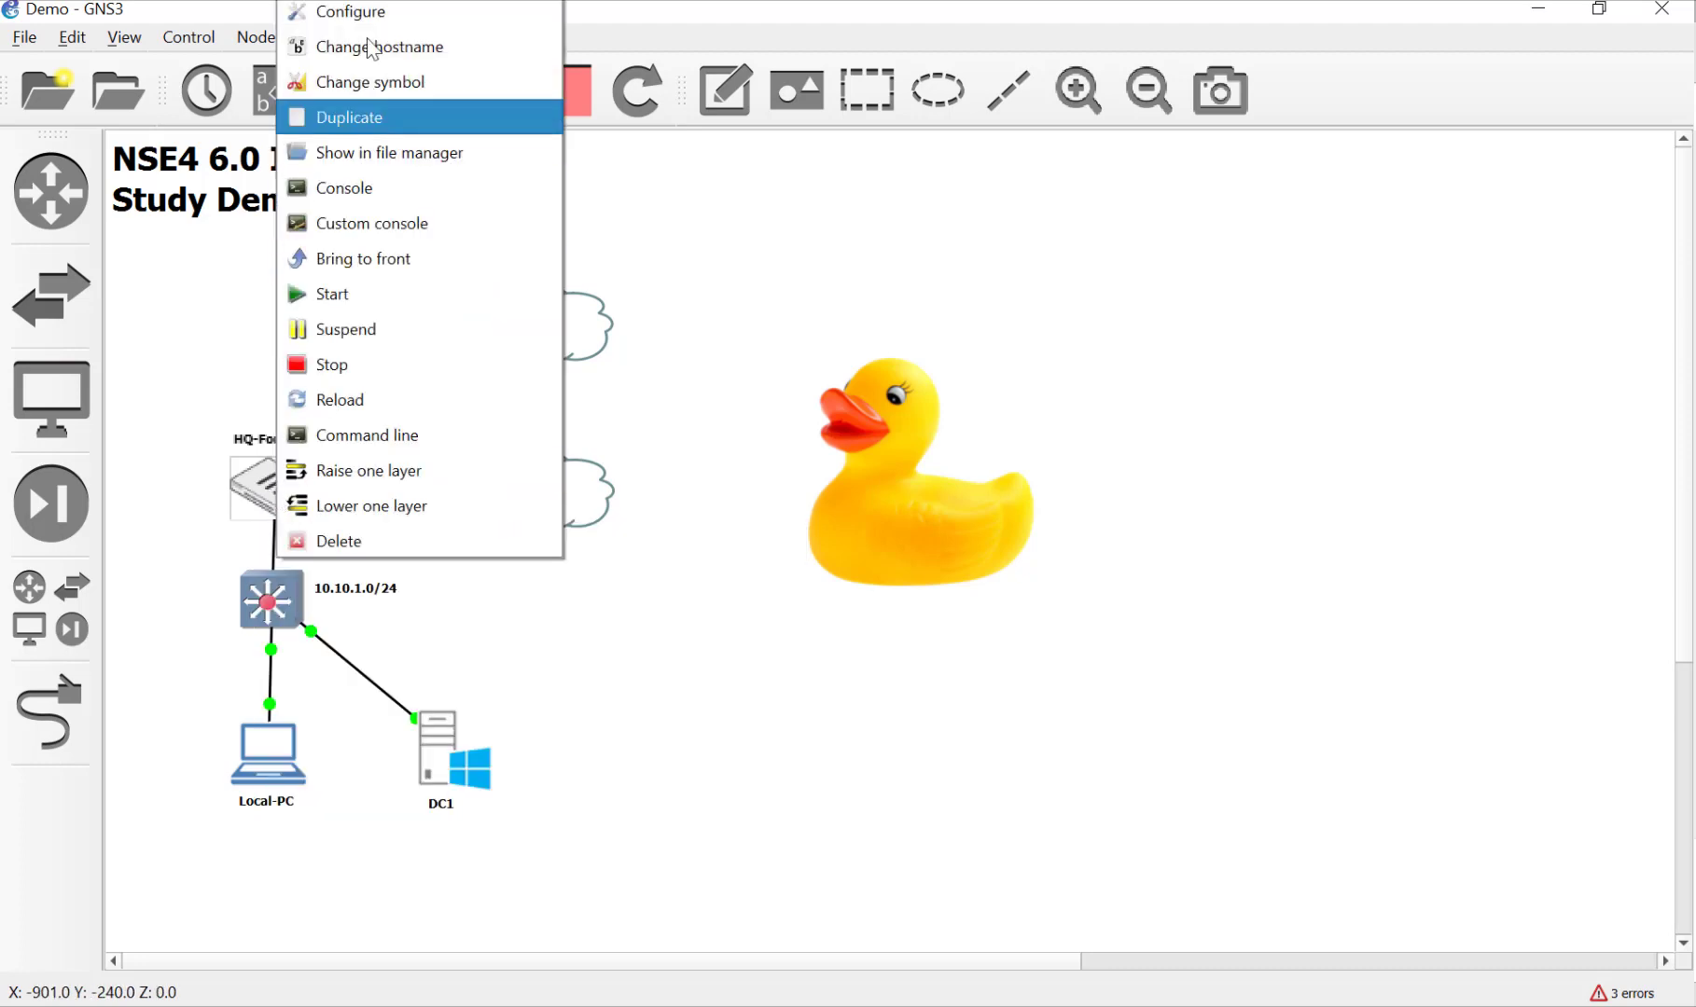
pyautogui.click(374, 13)
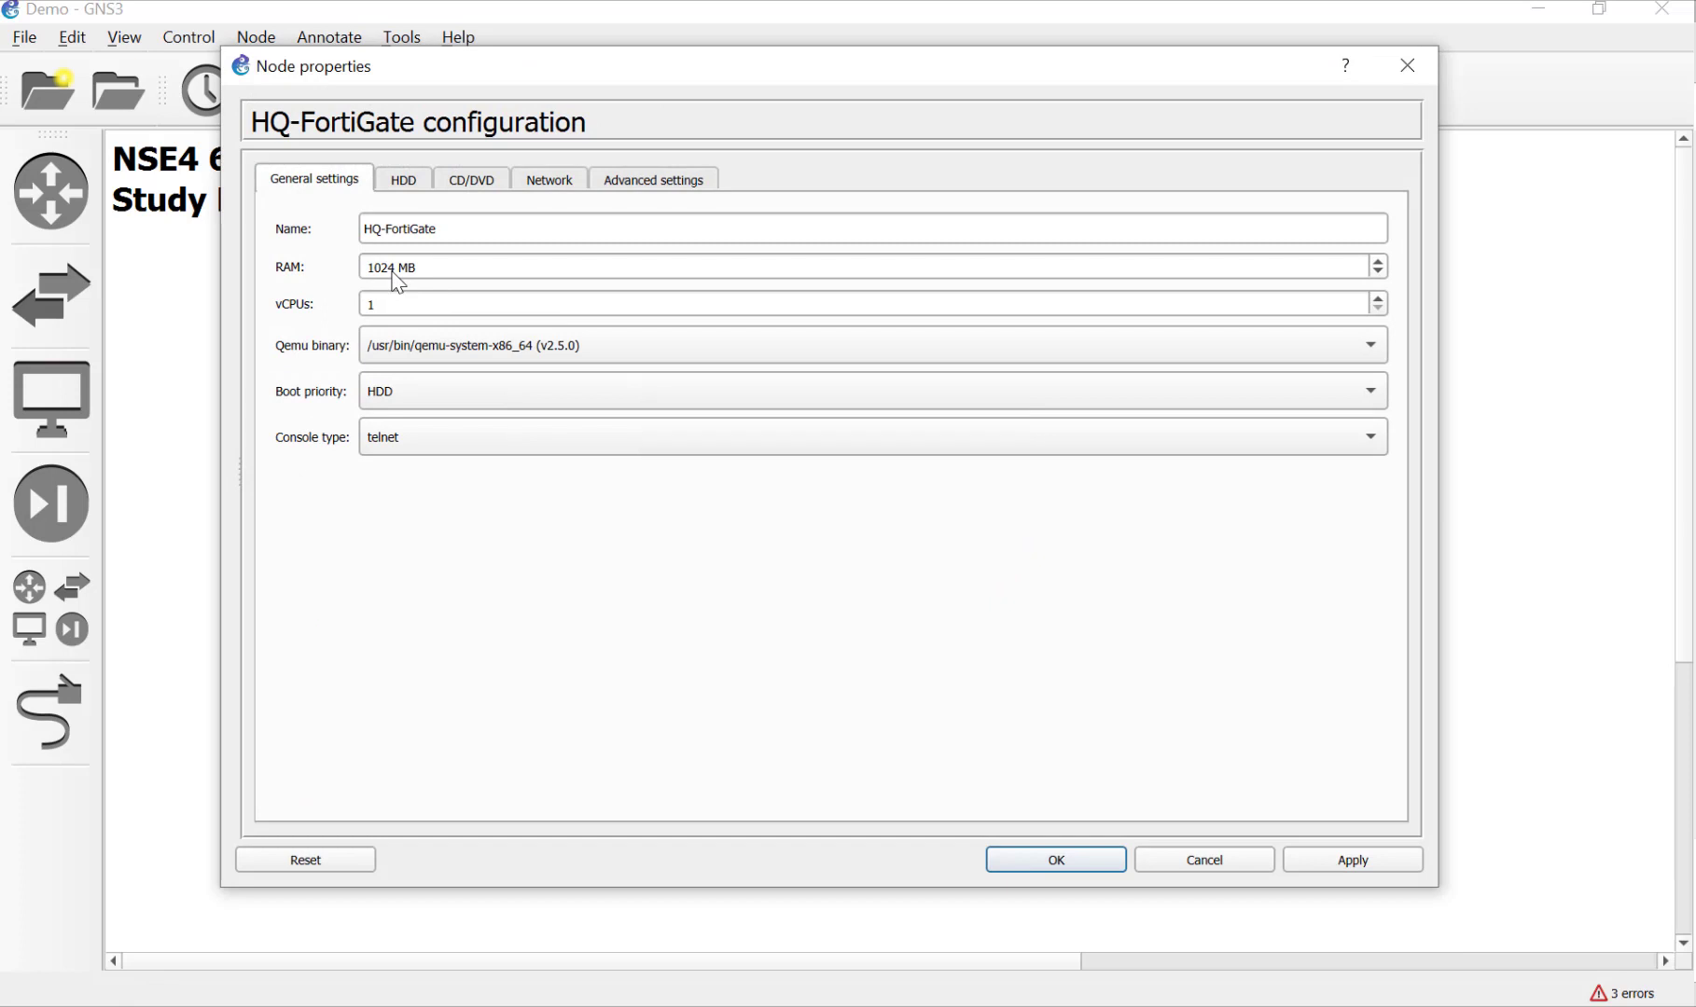
pyautogui.moveTo(394, 271); pyautogui.dragTo(336, 267)
pyautogui.write('2')
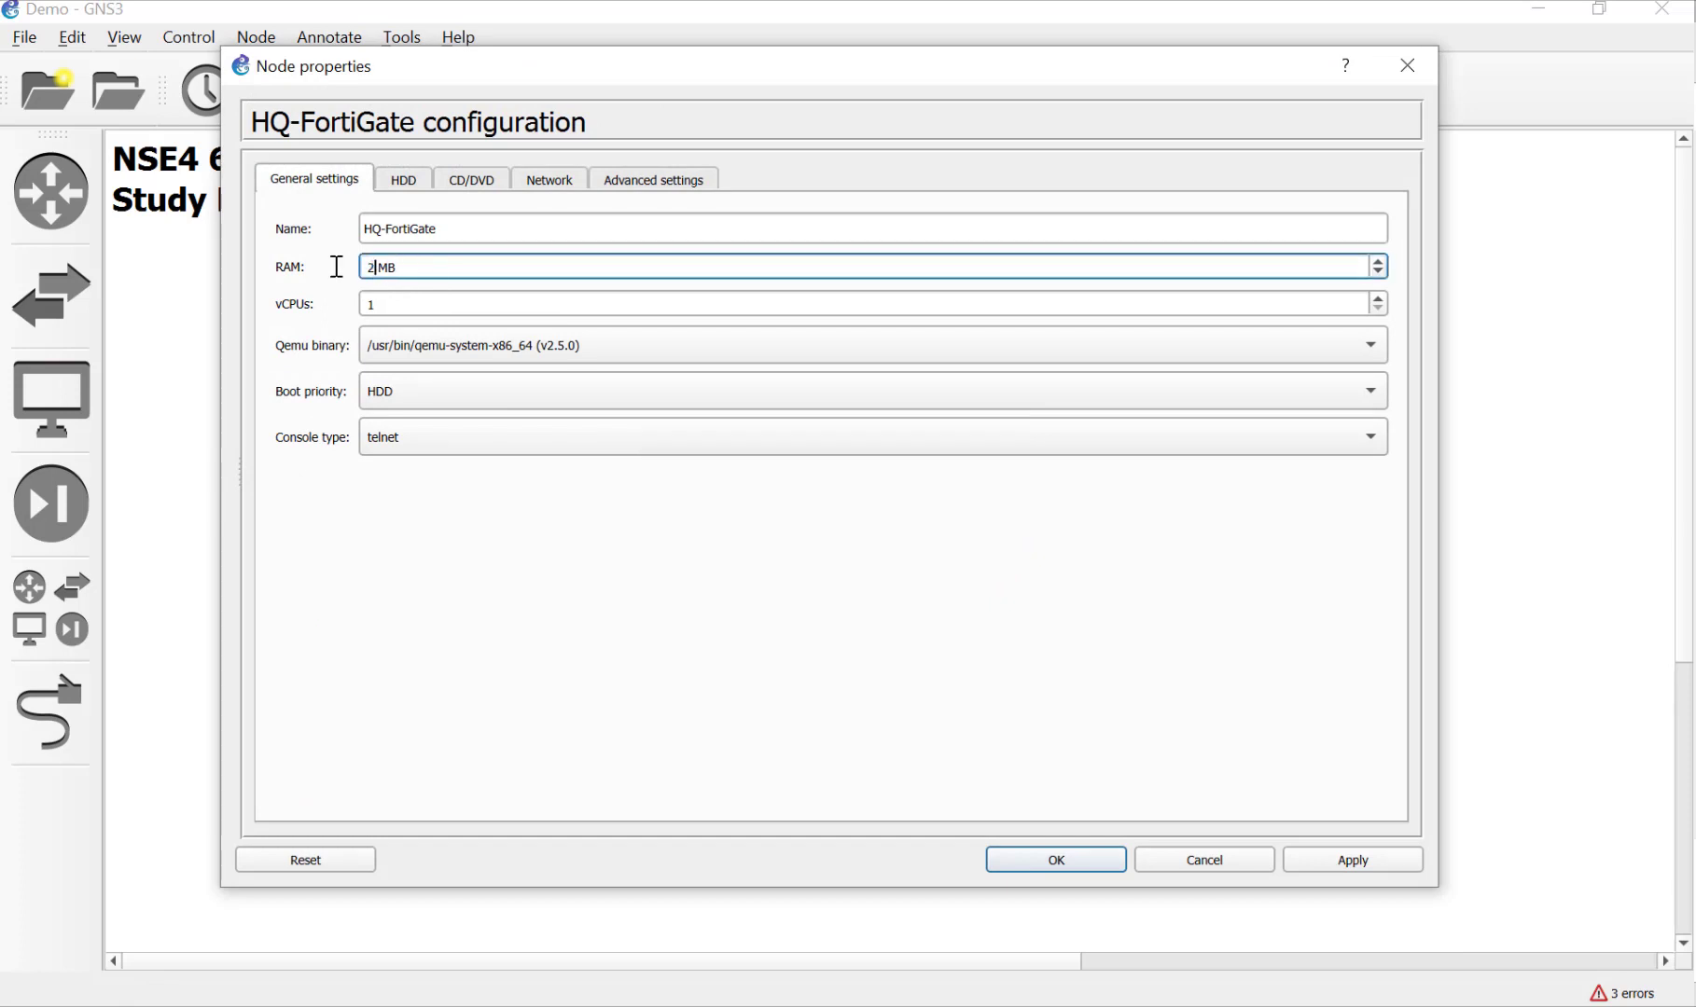
pyautogui.write('048')
pyautogui.click(1334, 866)
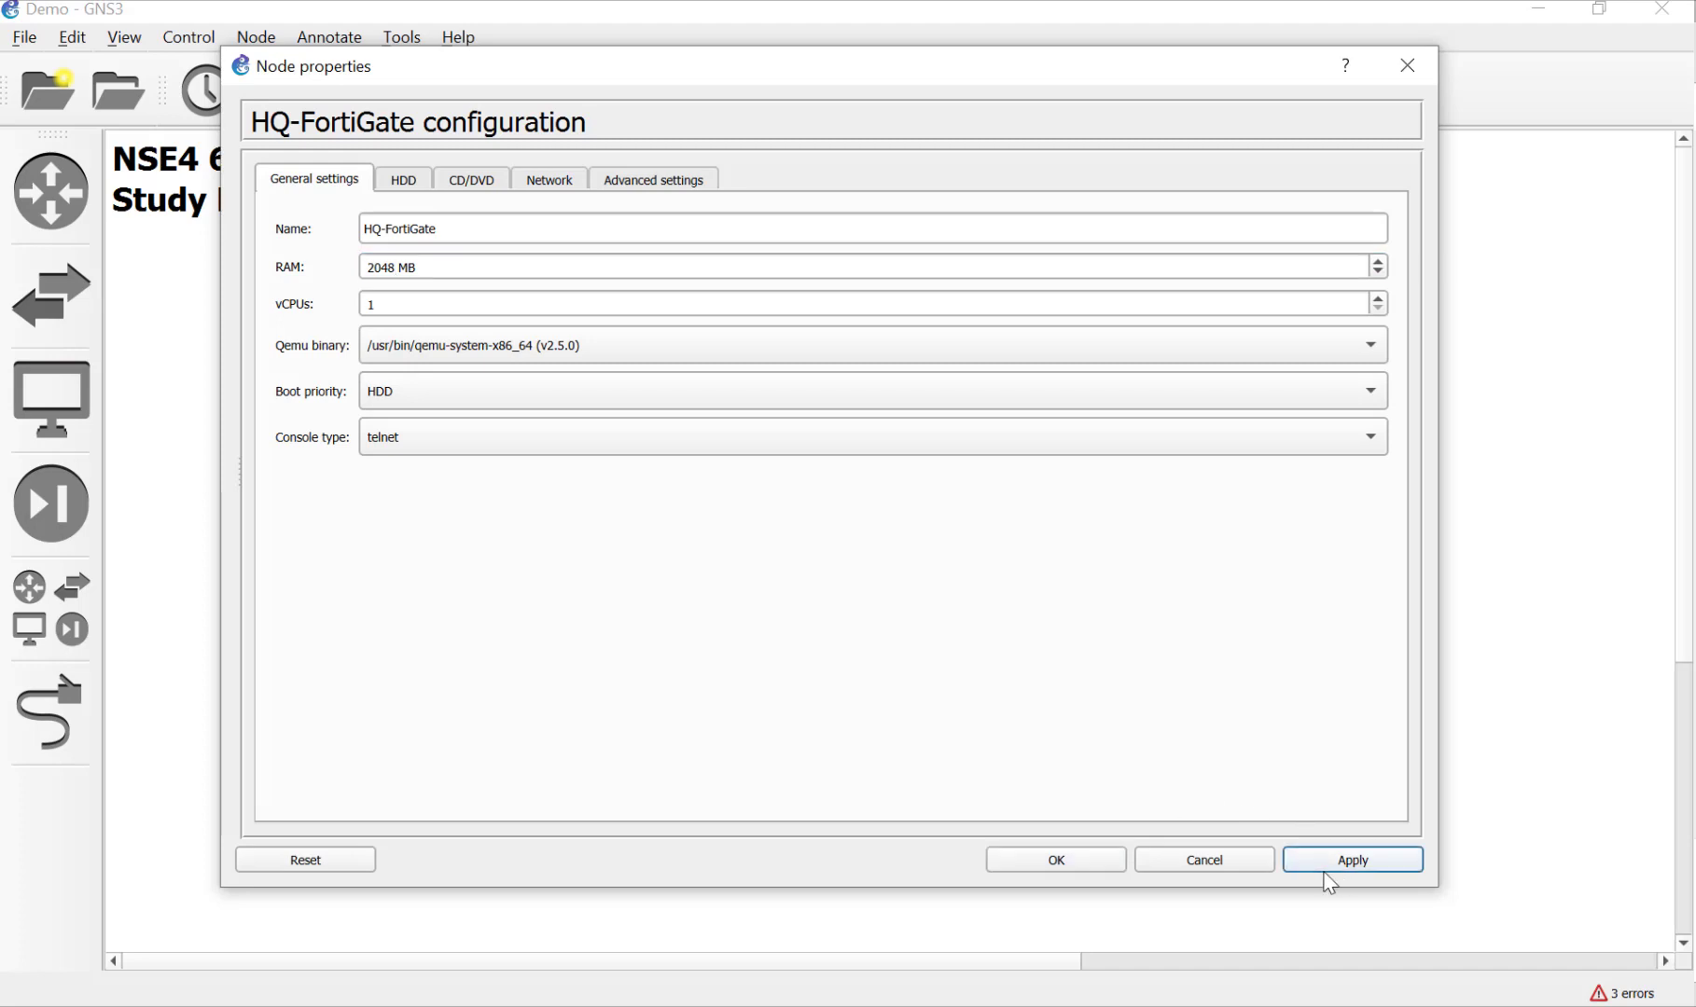
pyautogui.click(1095, 862)
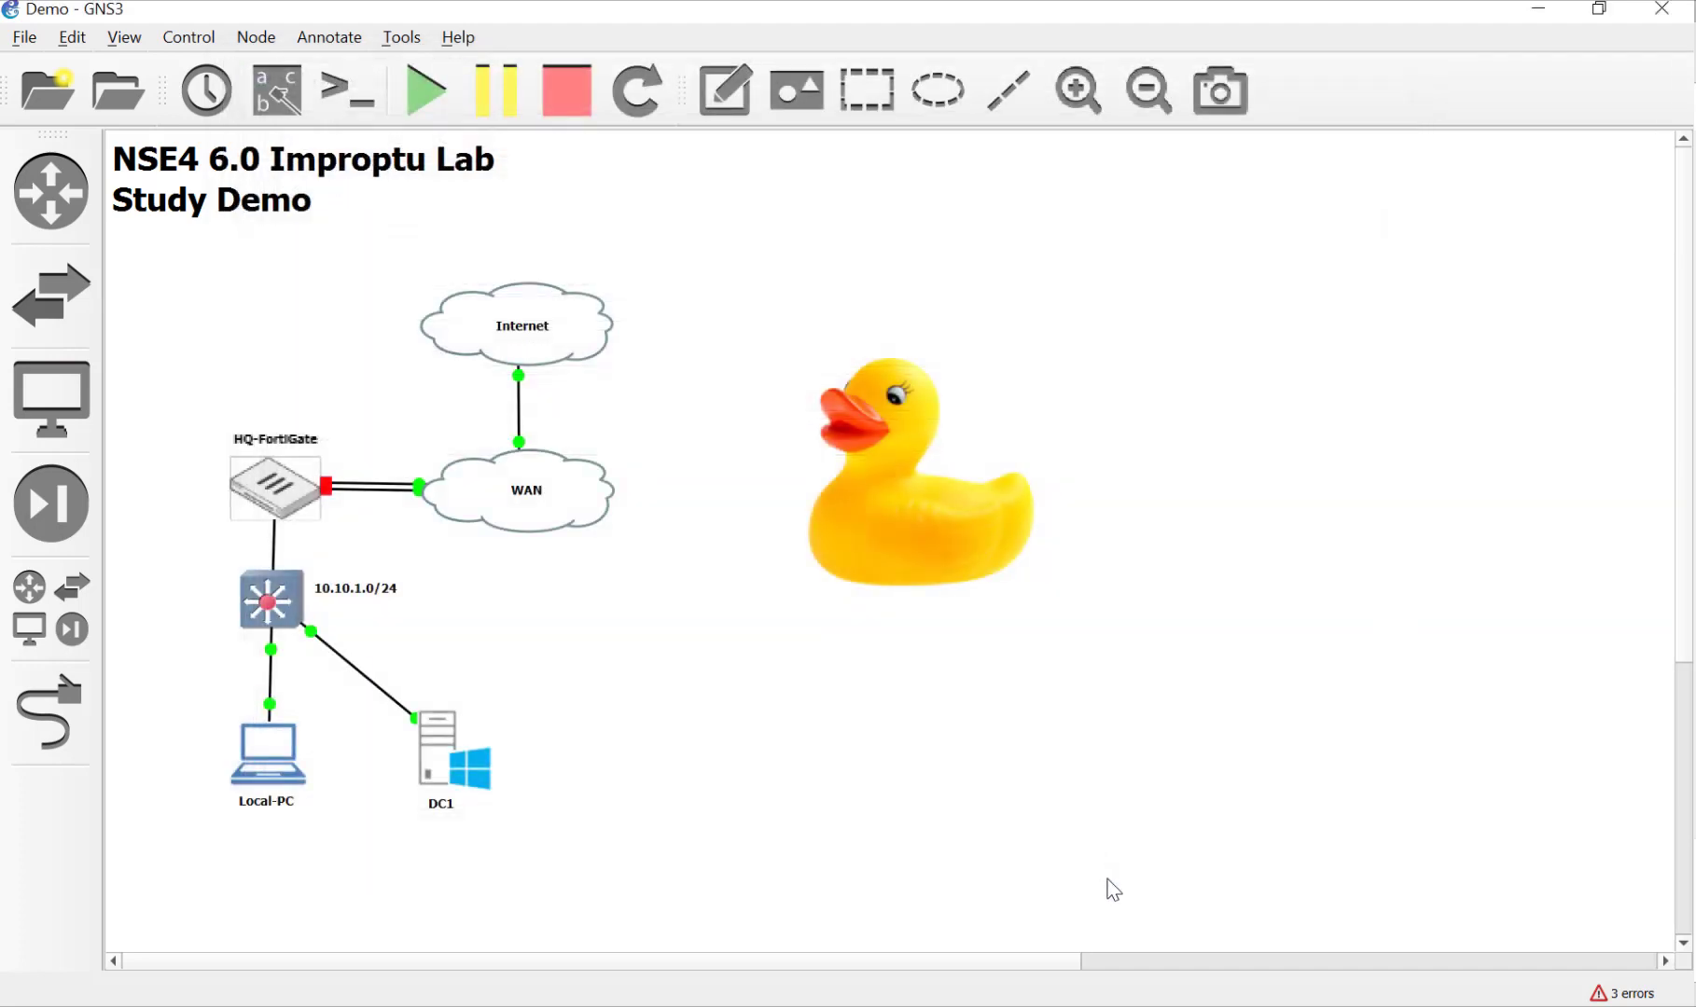
# Step: Start the HQ-FortiGate VM and shift the duck image slightly left on the canvas
pyautogui.rightClick(271, 487)
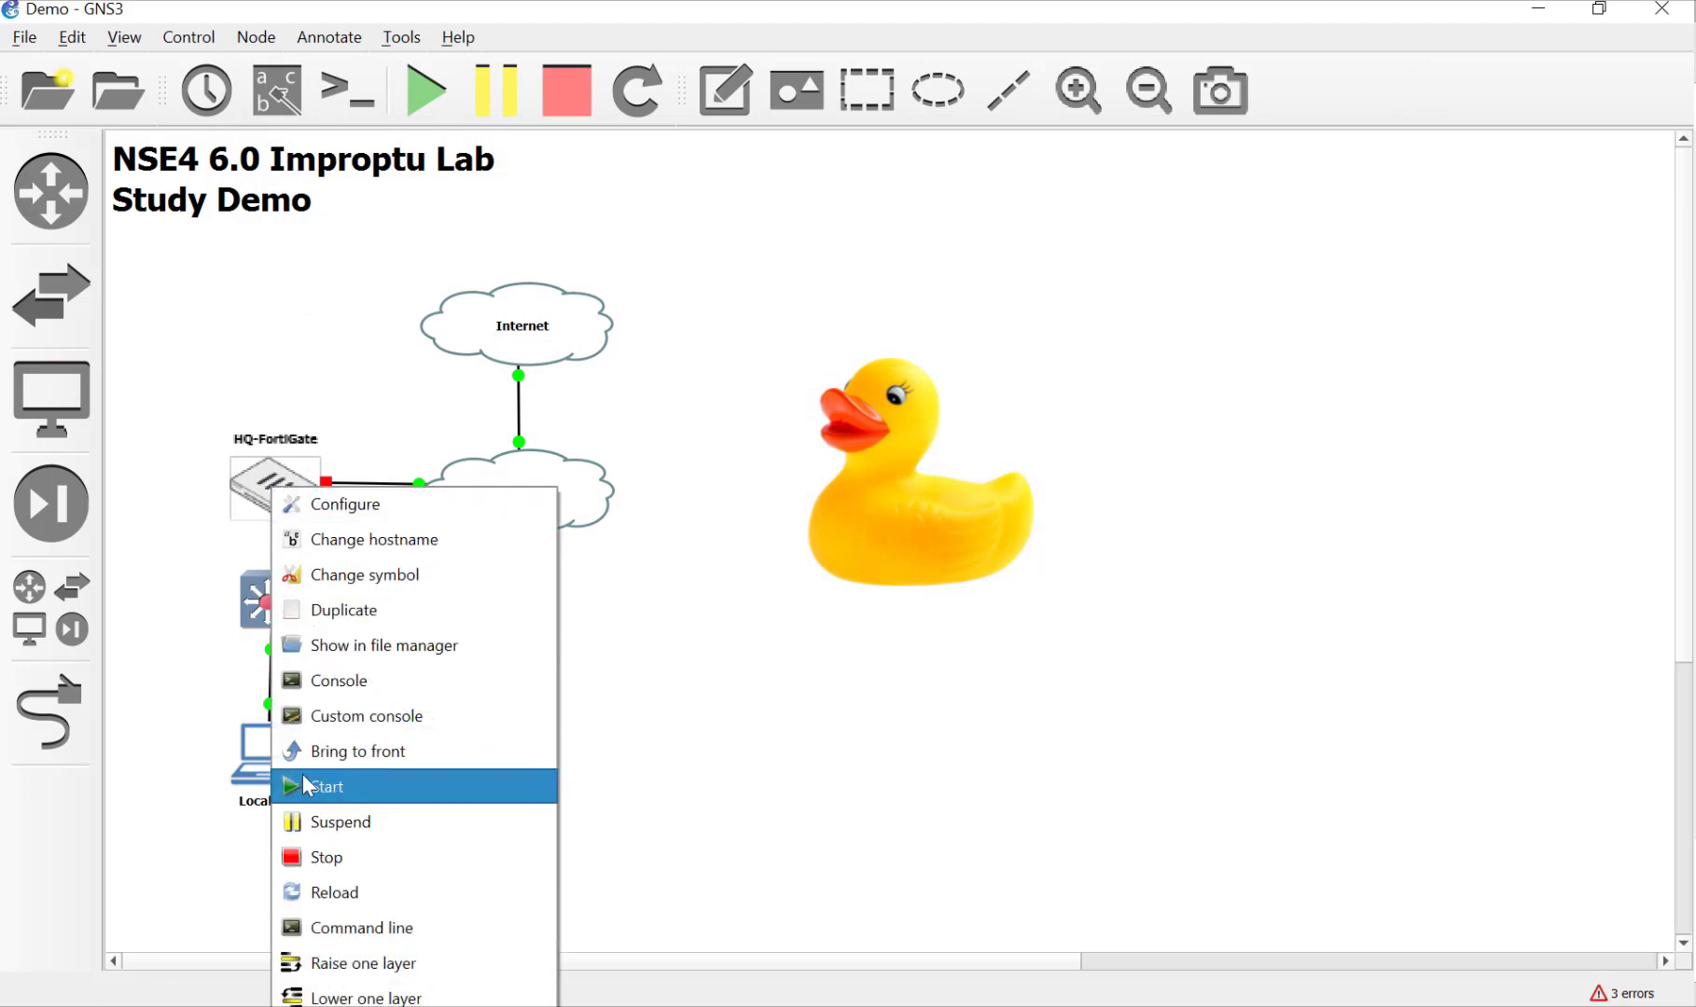
pyautogui.click(305, 787)
pyautogui.click(1063, 823)
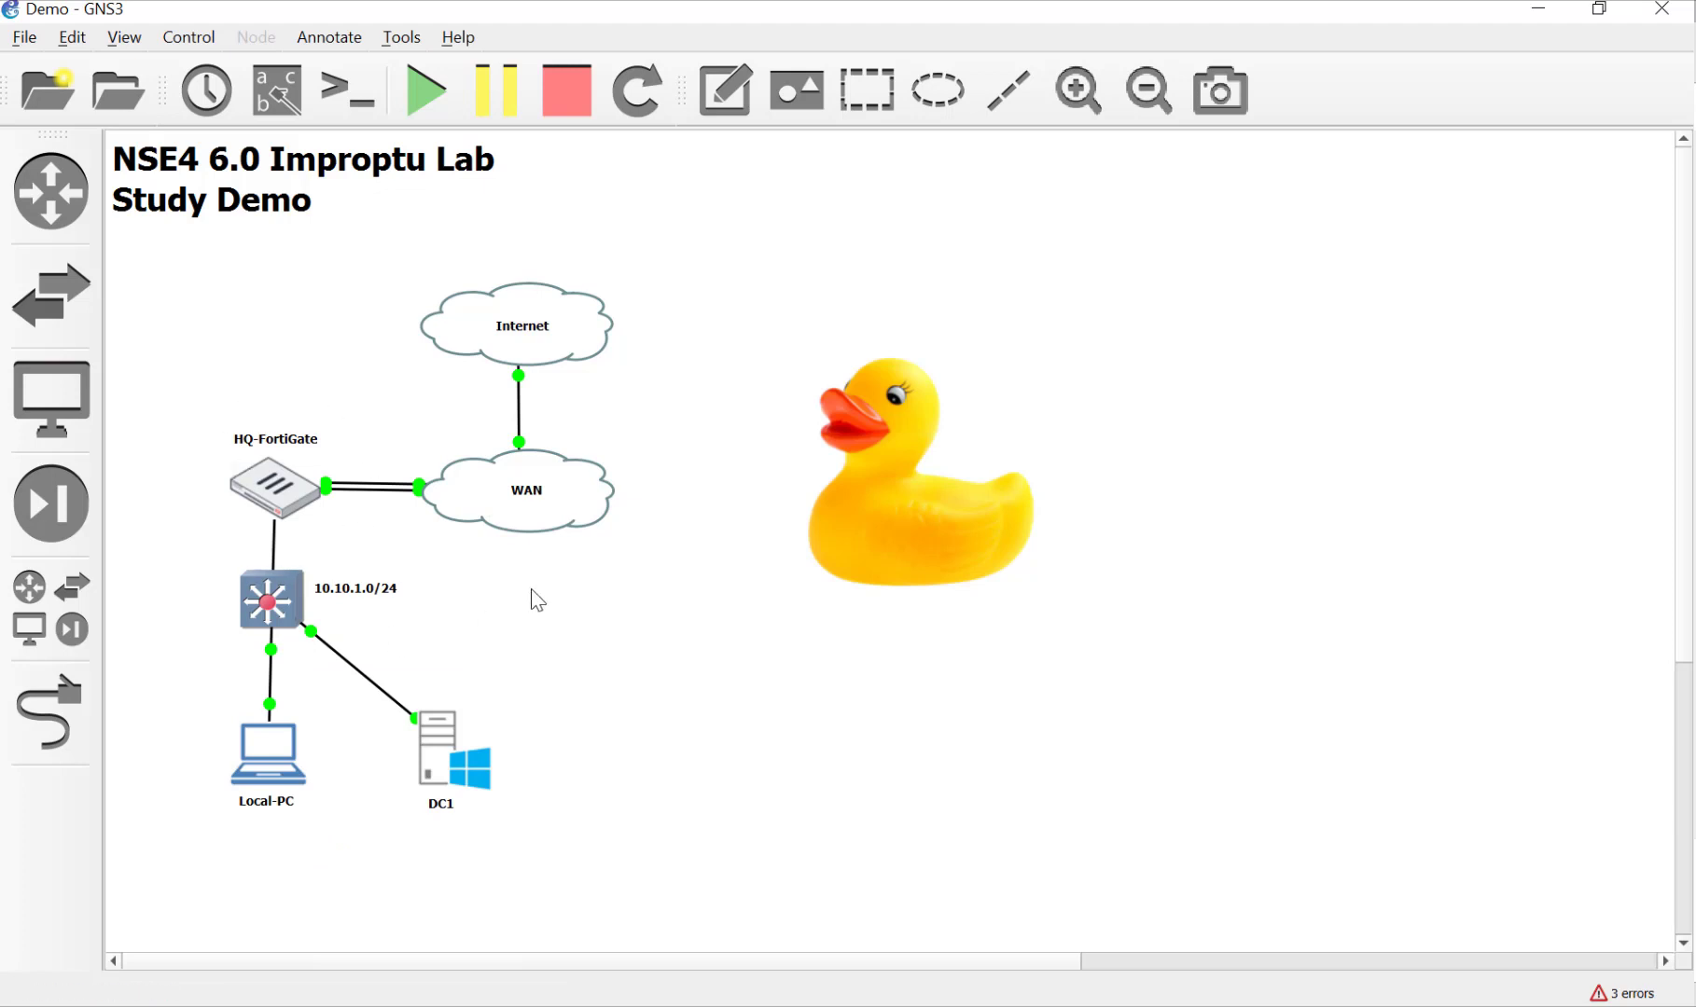
pyautogui.moveTo(919, 518); pyautogui.dragTo(884, 539)
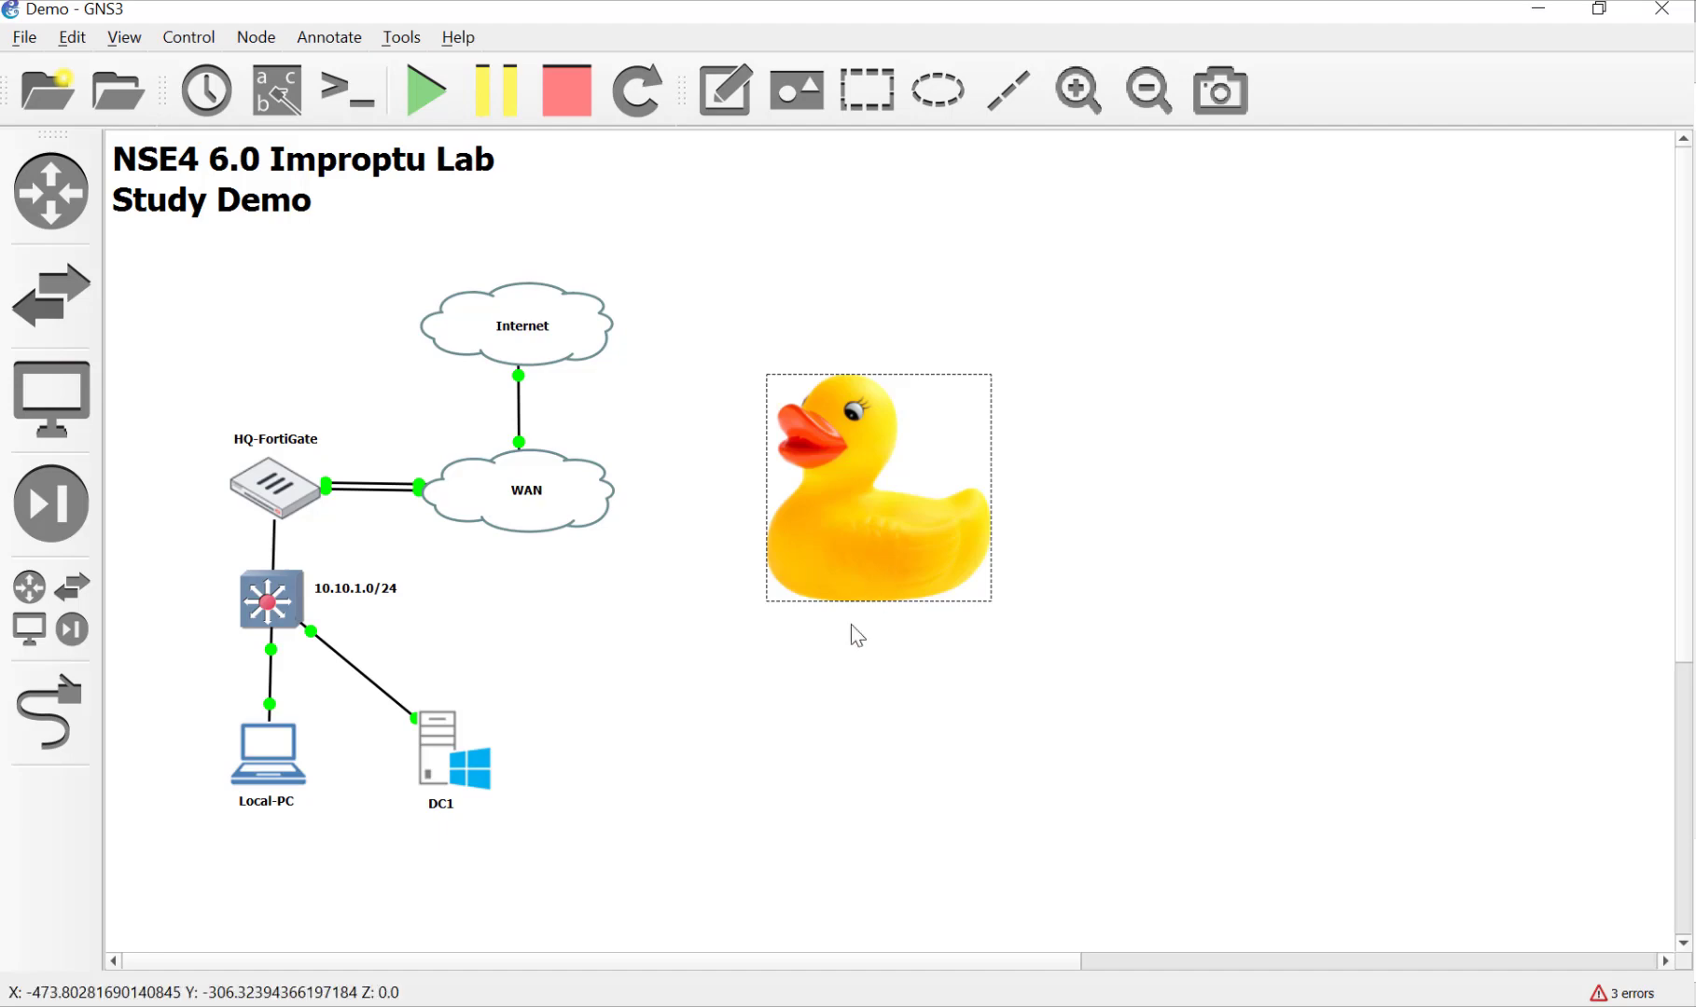
pyautogui.click(826, 712)
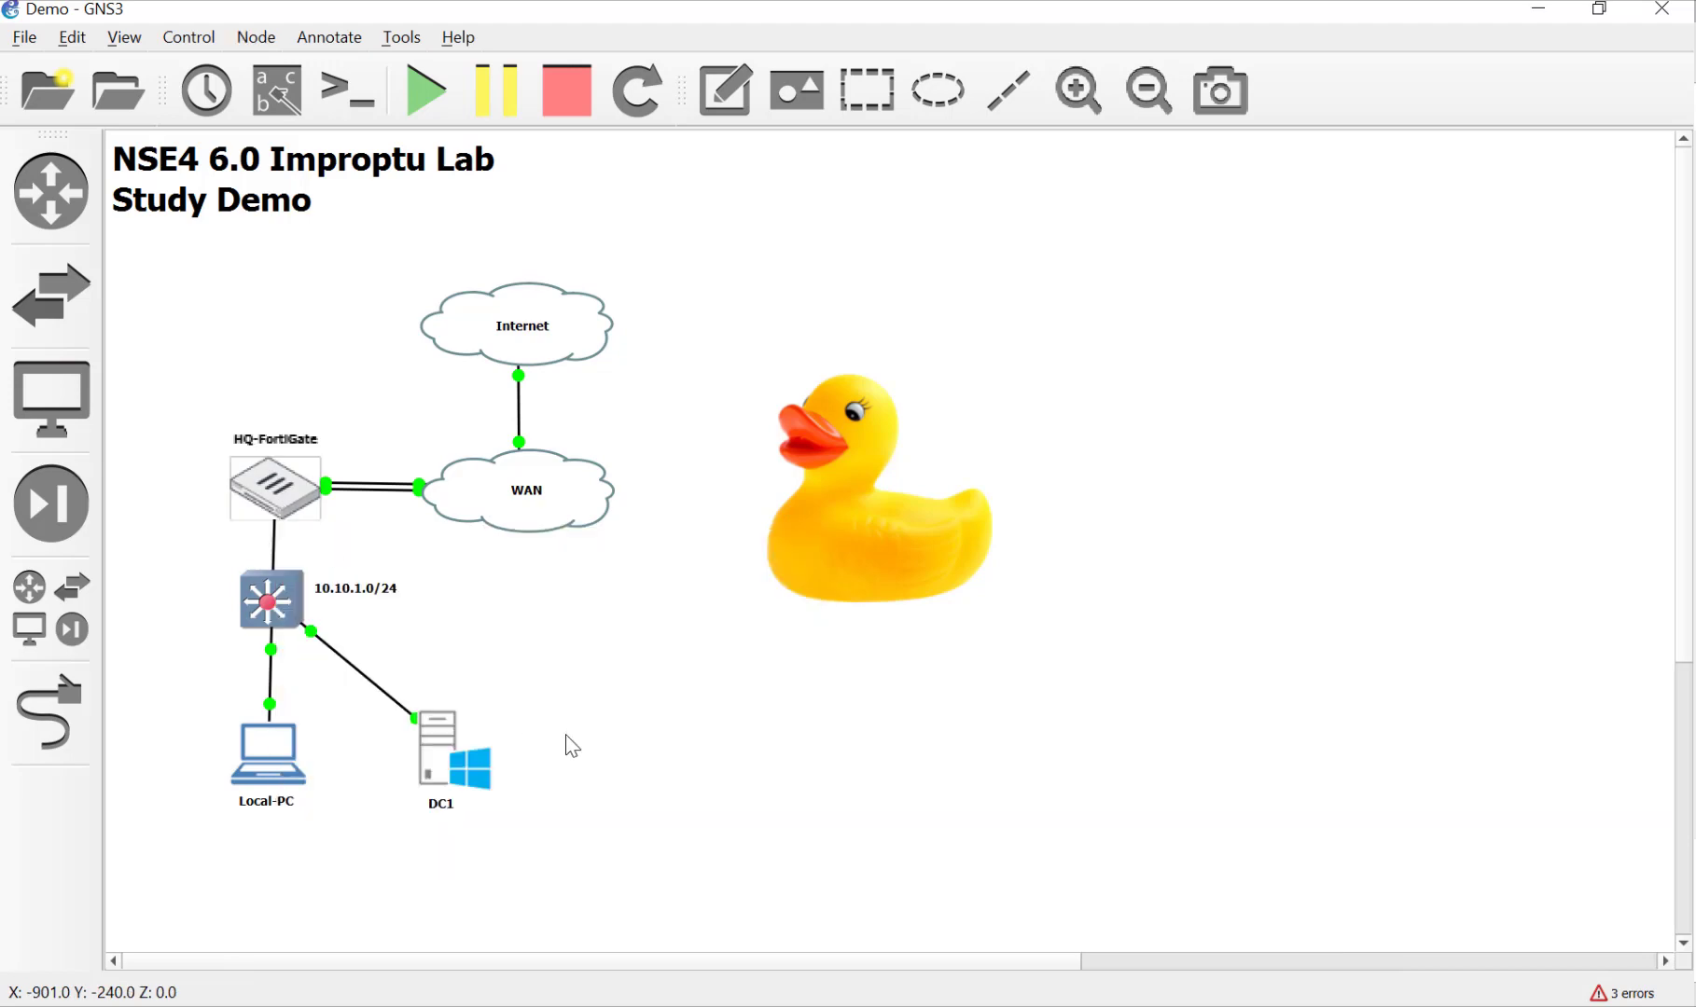
# Step: In the Local-PC console's browser, load the FortiGate page at 10.10.1.254
pyautogui.doubleClick(243, 494)
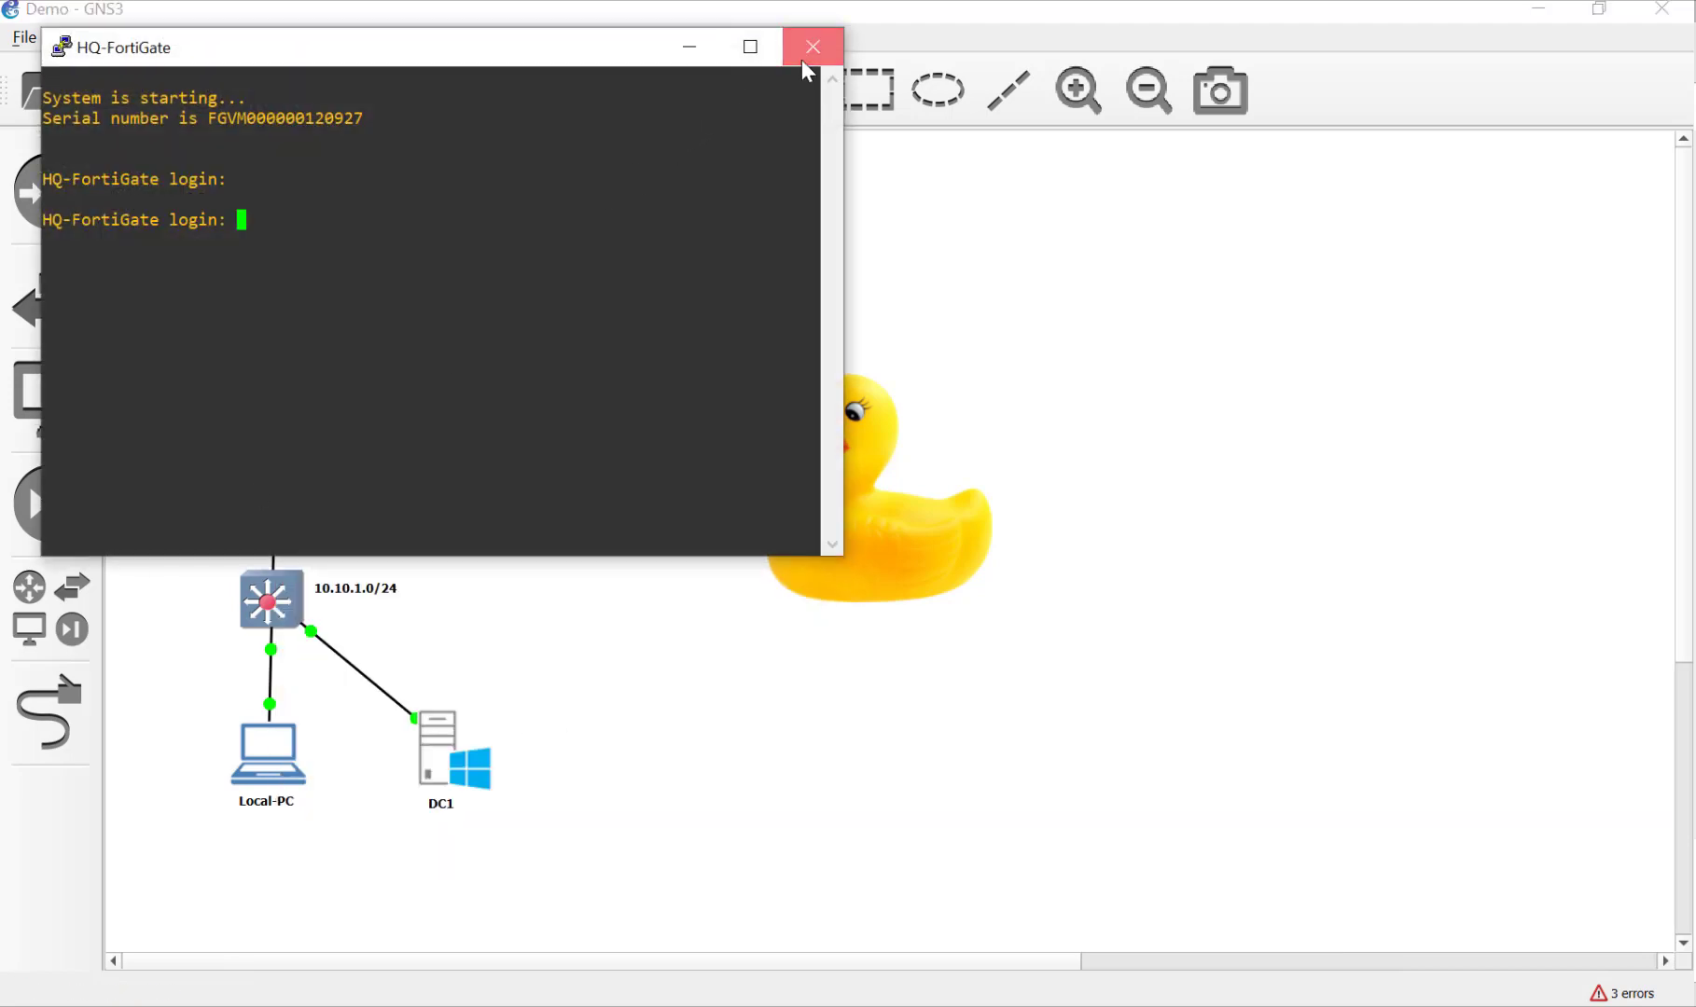
pyautogui.click(801, 60)
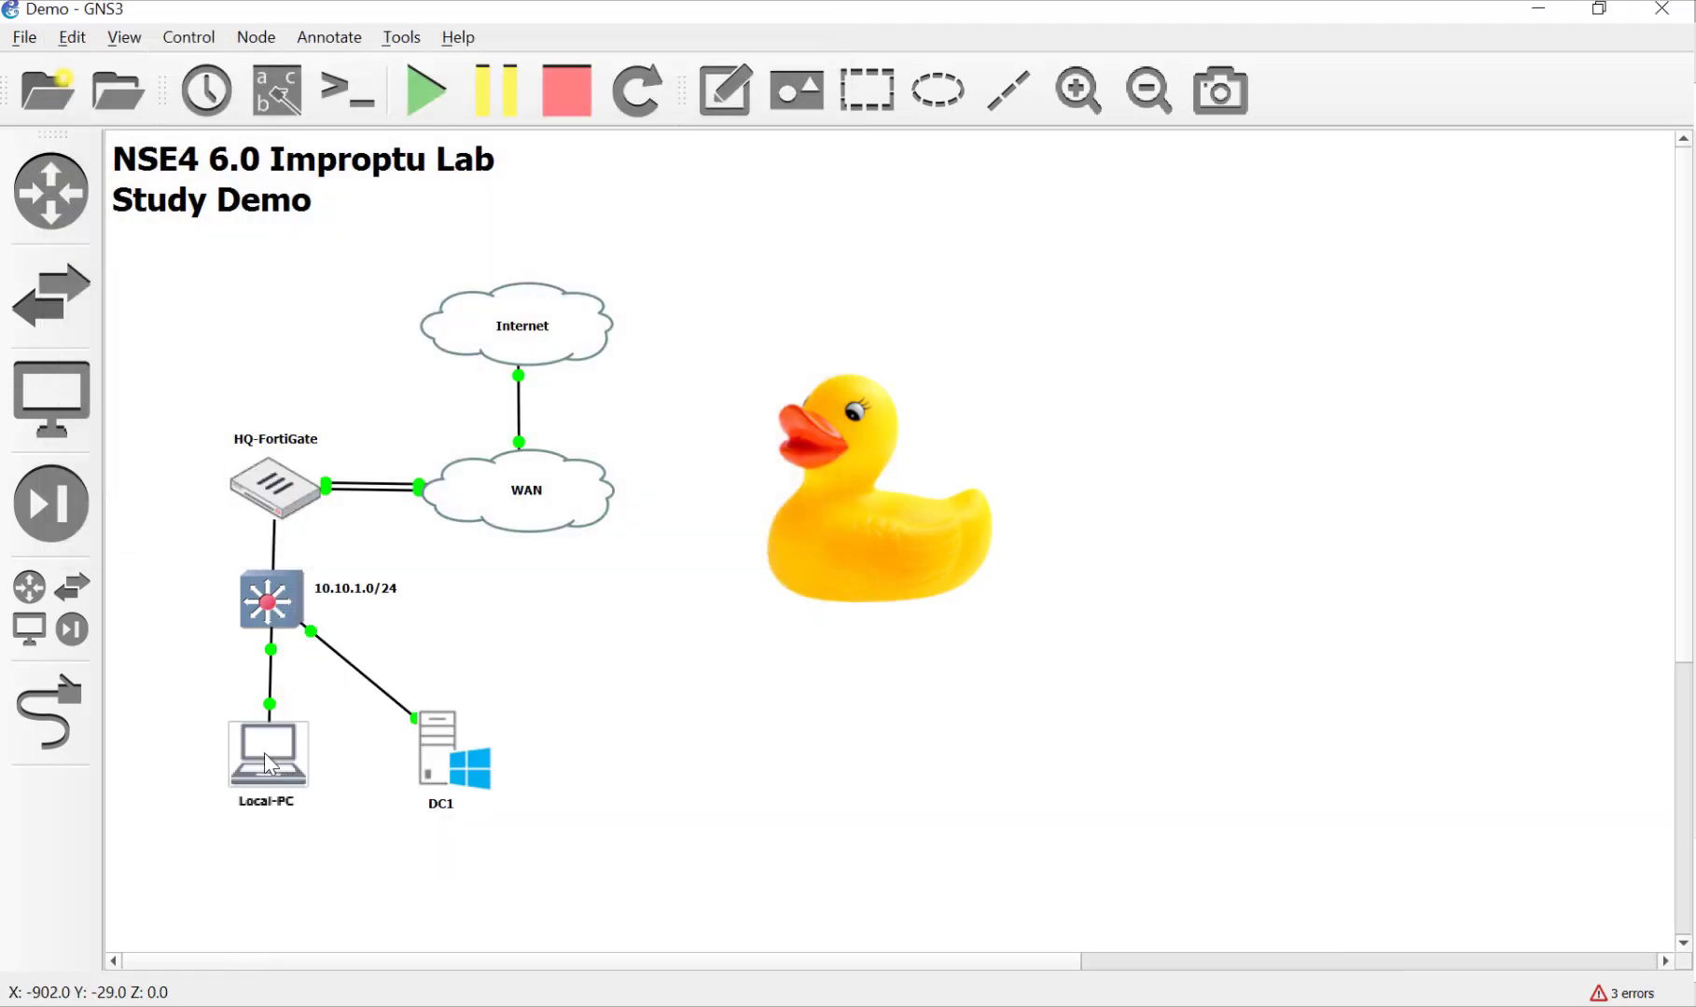
pyautogui.doubleClick(266, 755)
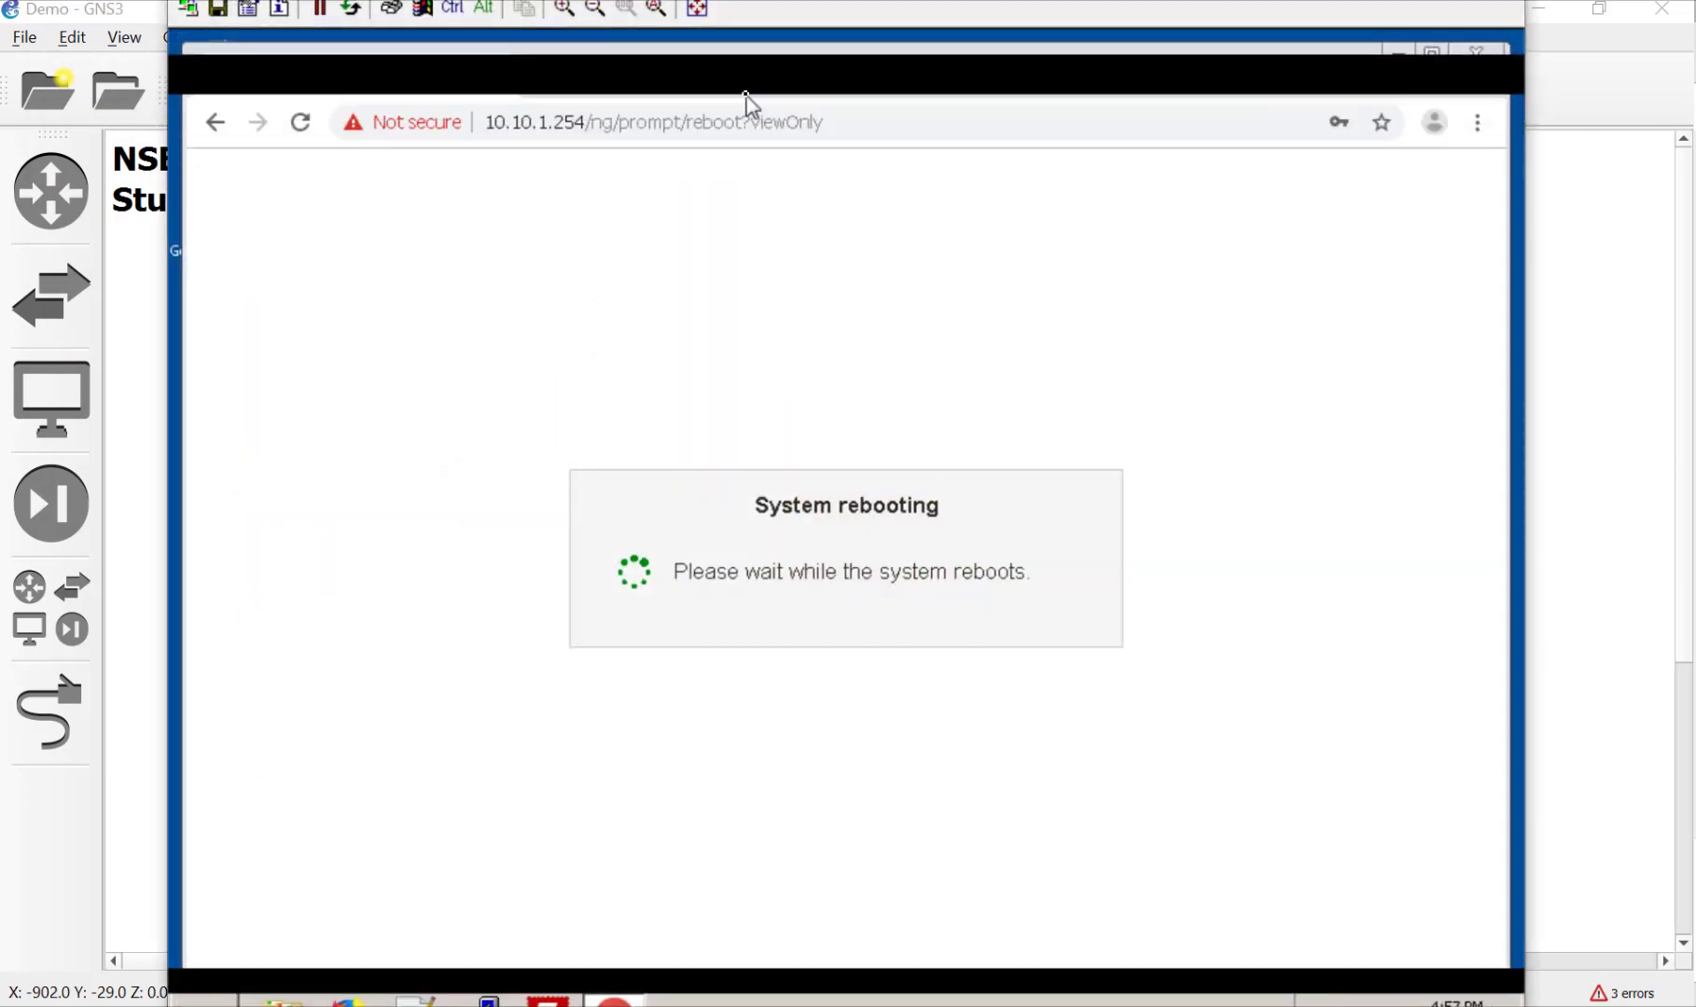
pyautogui.click(686, 135)
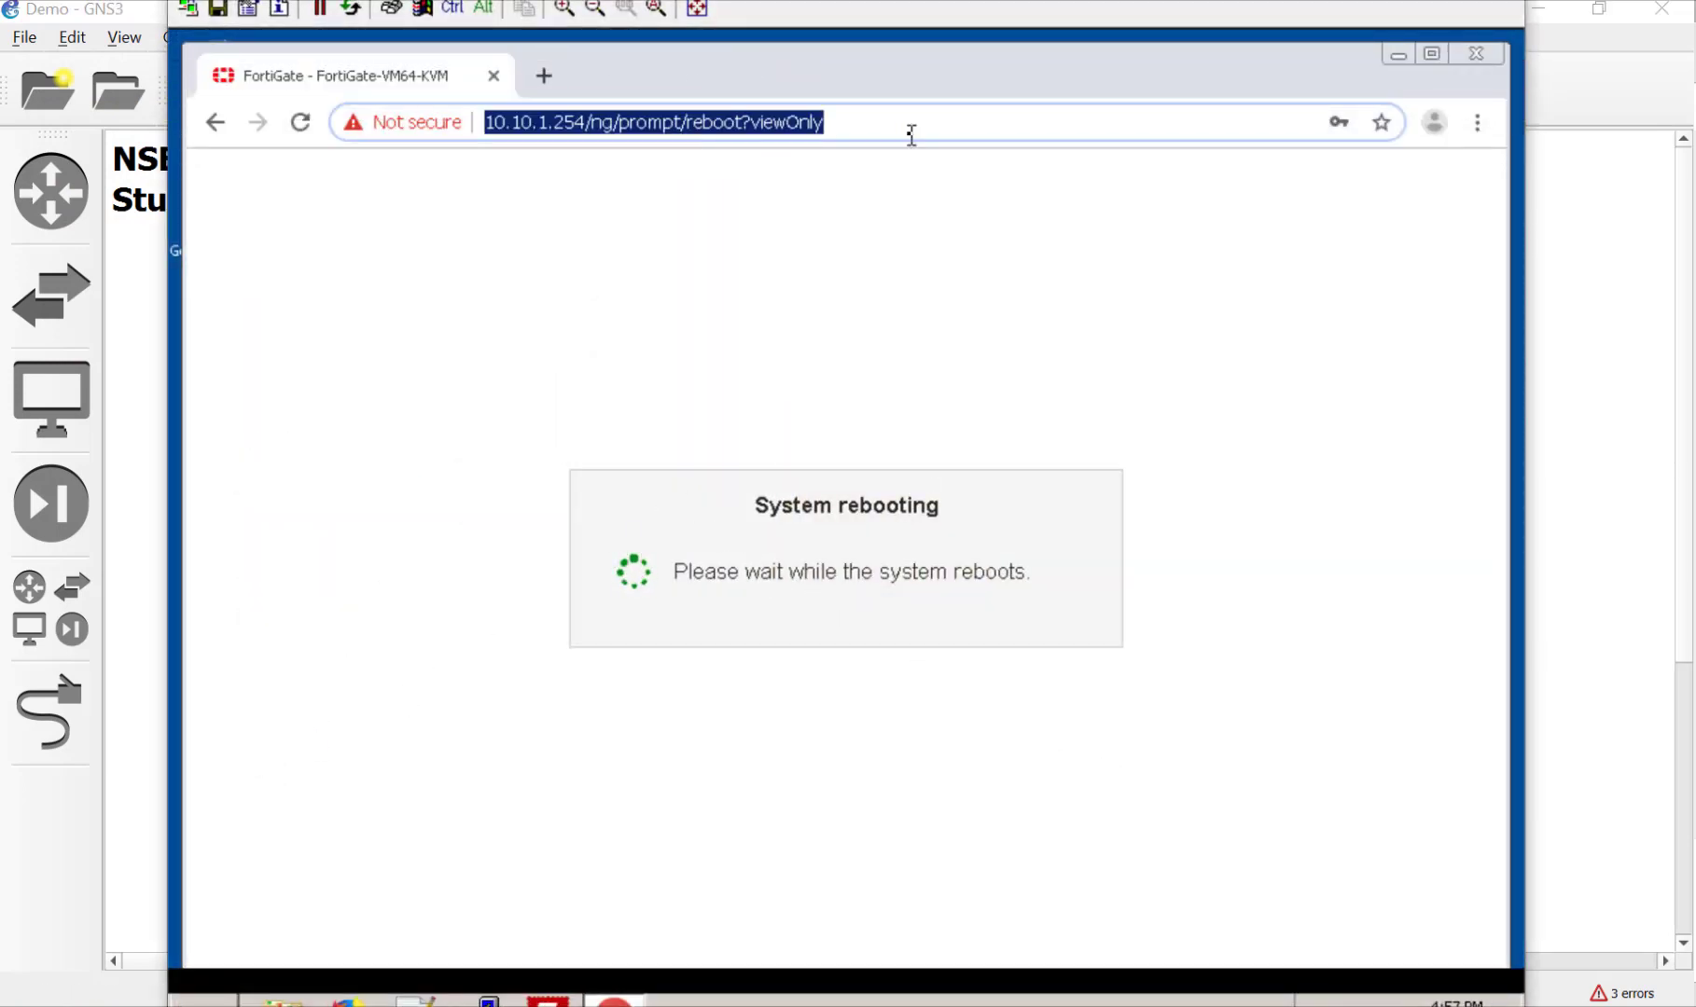
pyautogui.moveTo(908, 133); pyautogui.dragTo(417, 149)
pyautogui.press('BackSpace')
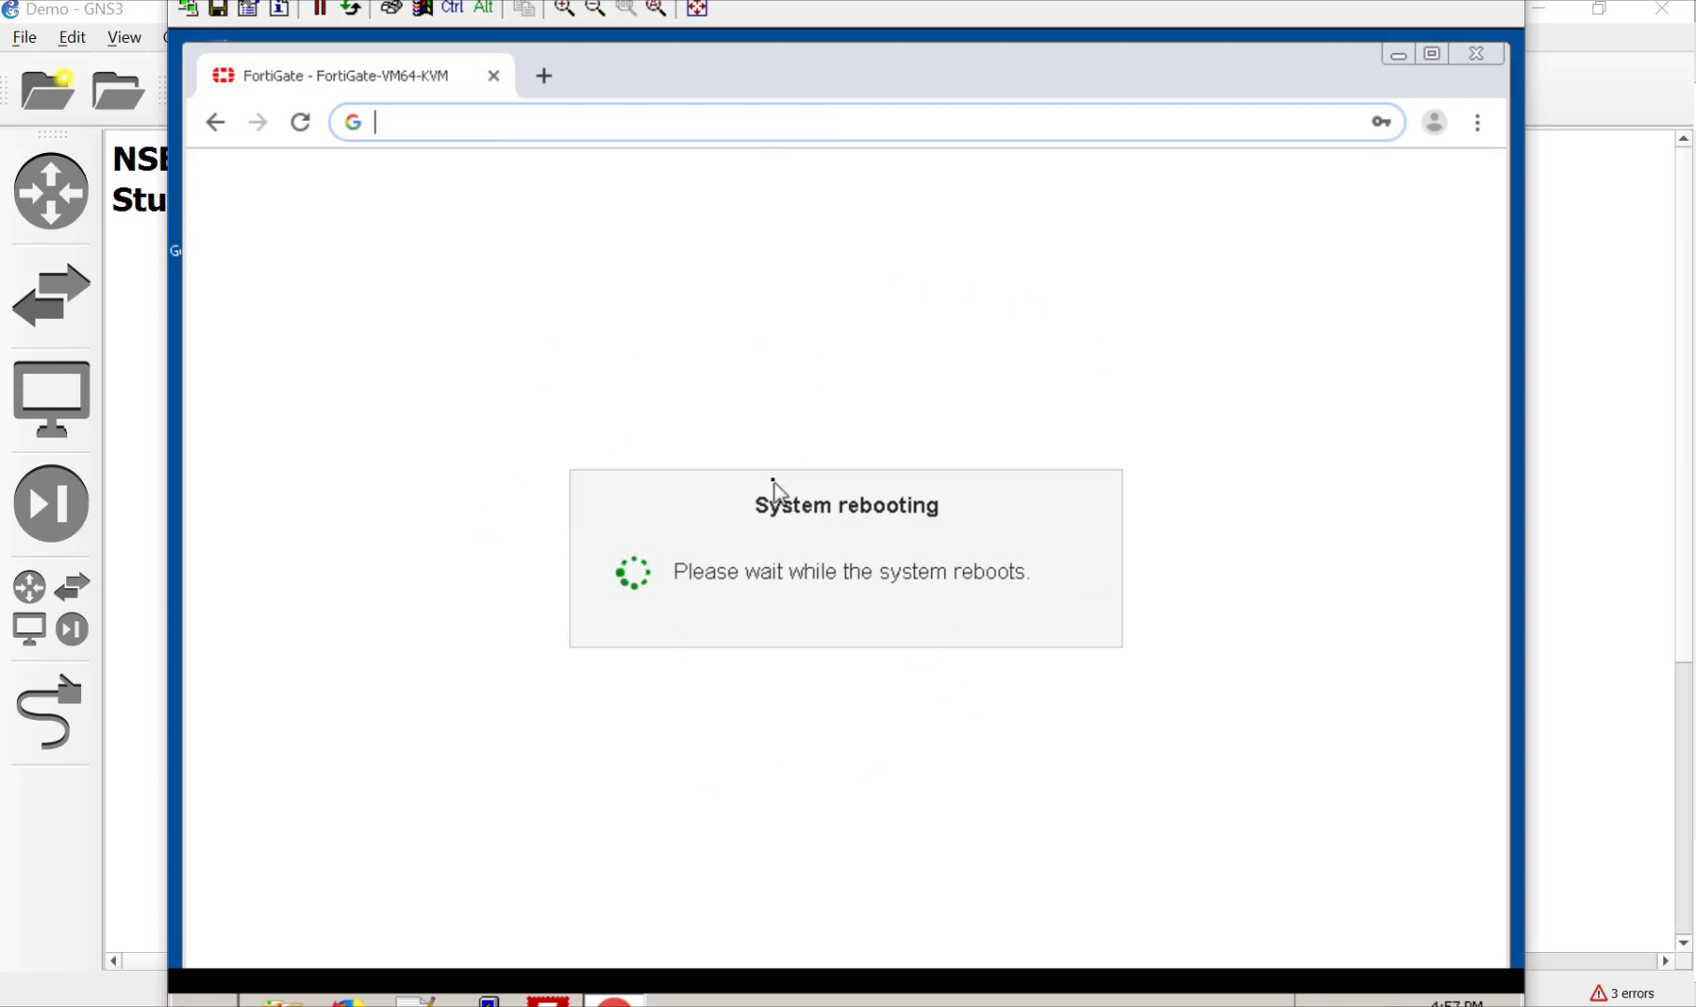
pyautogui.write('10')
pyautogui.press('Return')
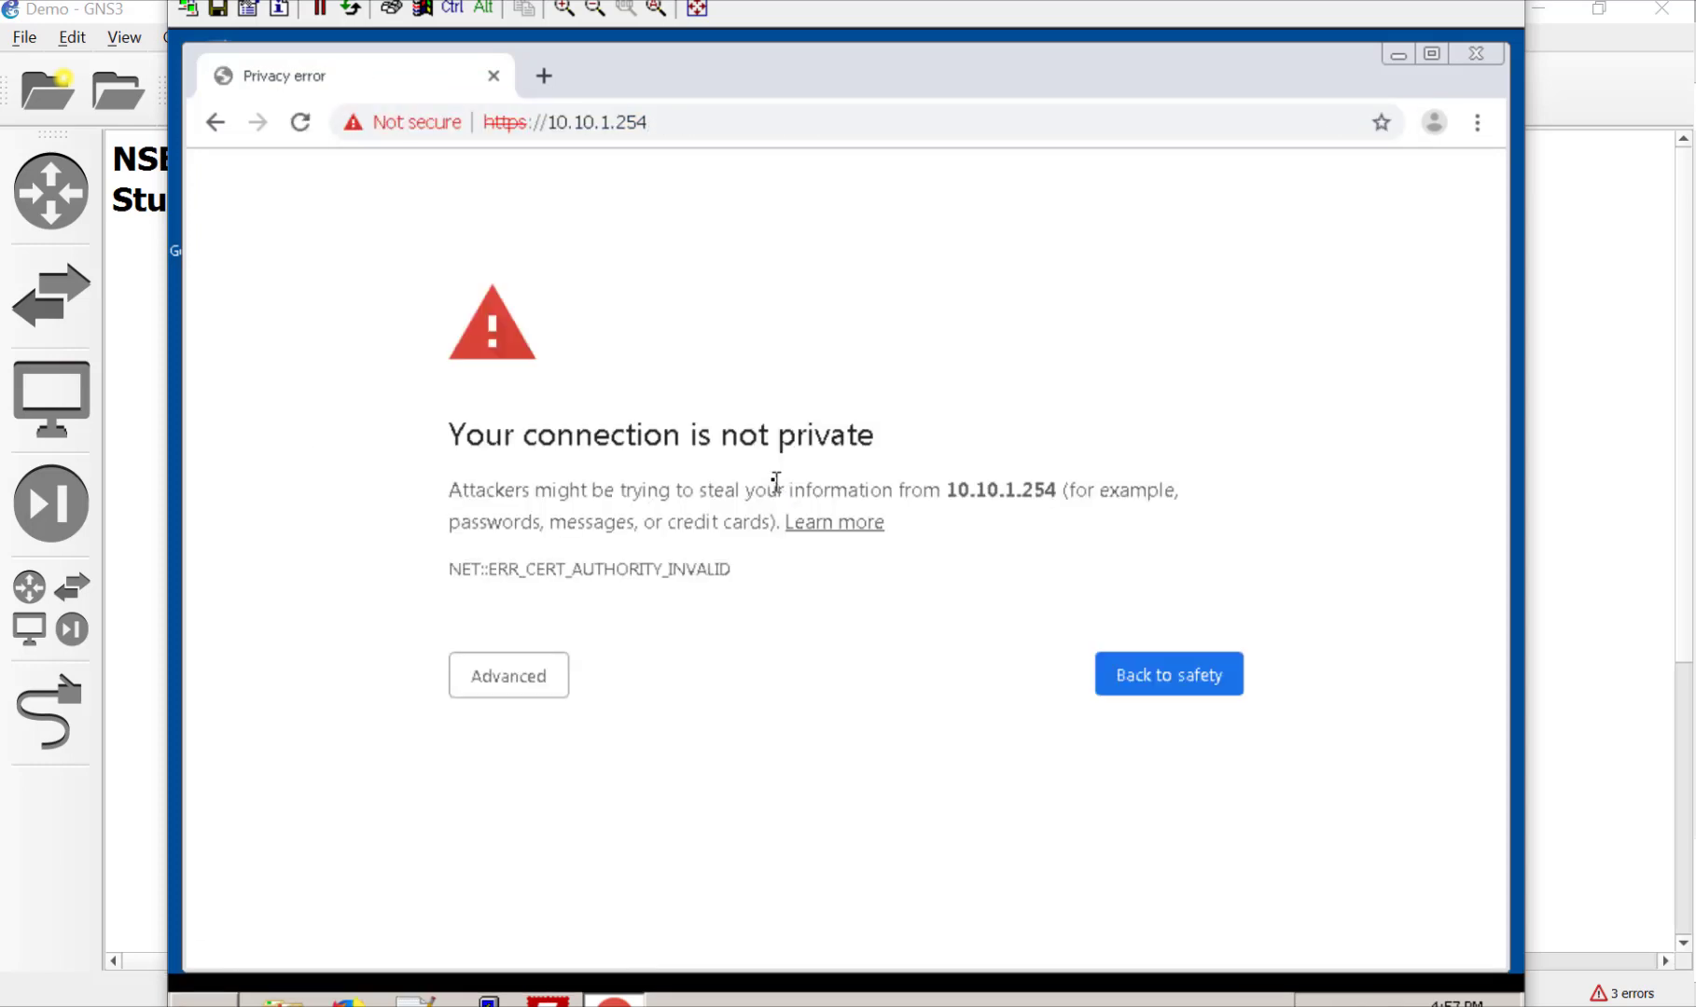
# Step: Proceed past the certificate warning and log in with the admin credentials
pyautogui.click(508, 691)
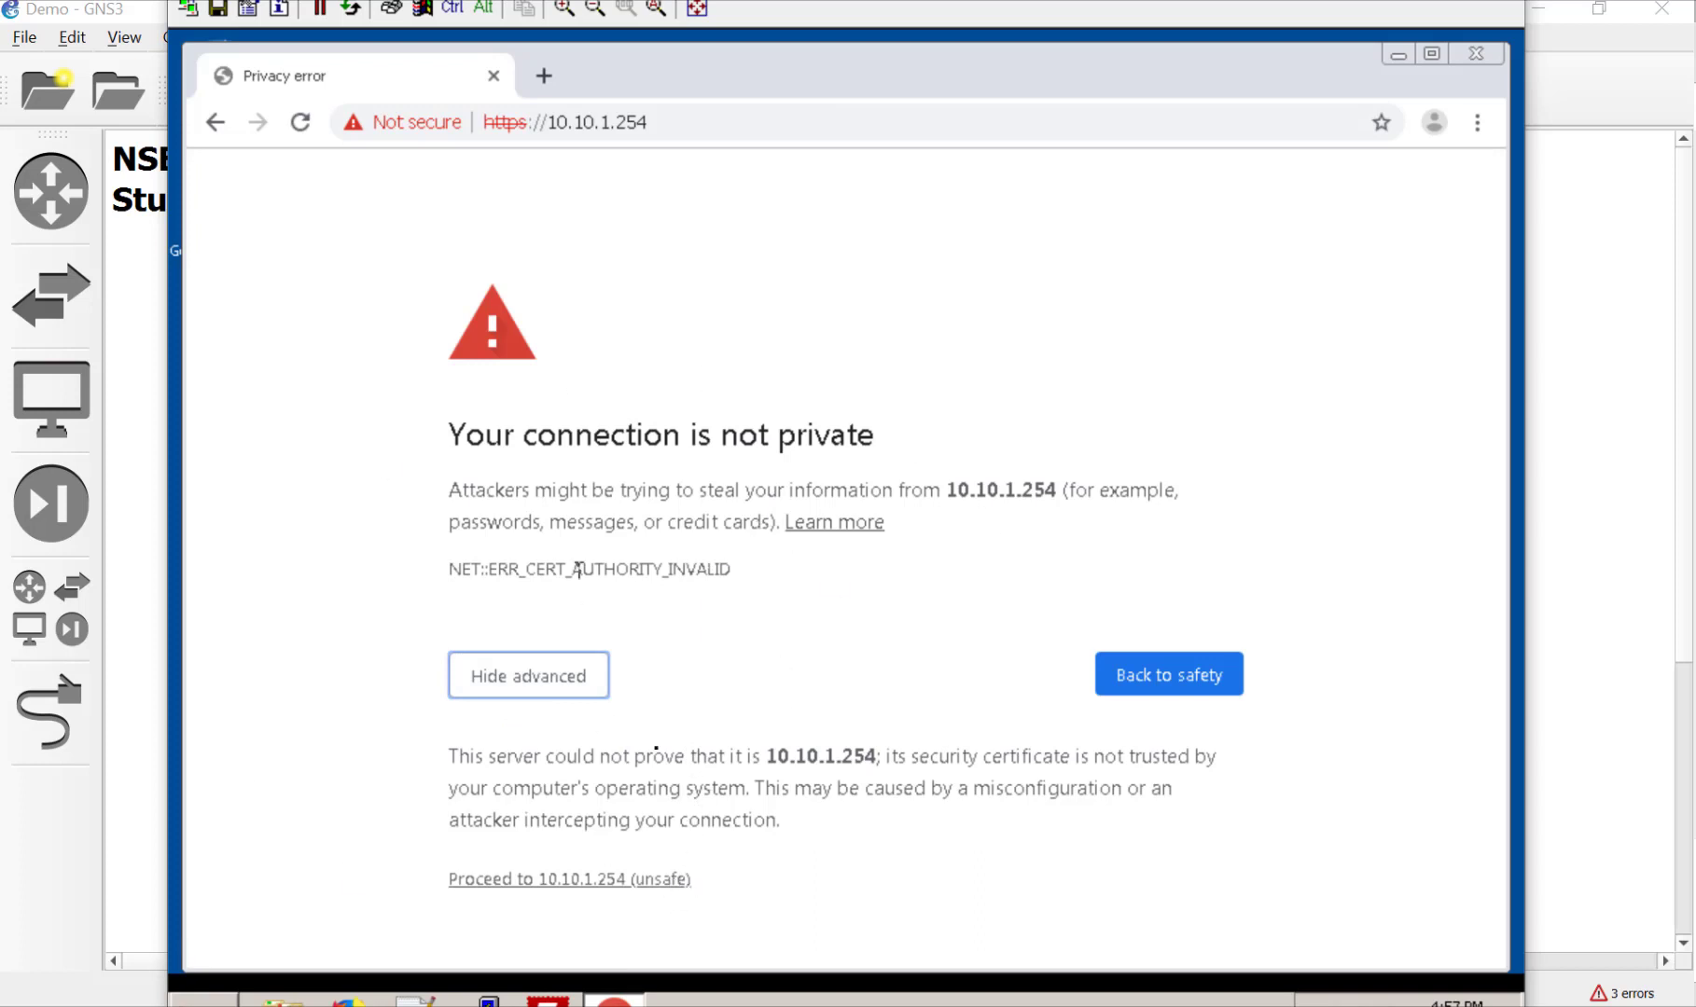
pyautogui.click(633, 882)
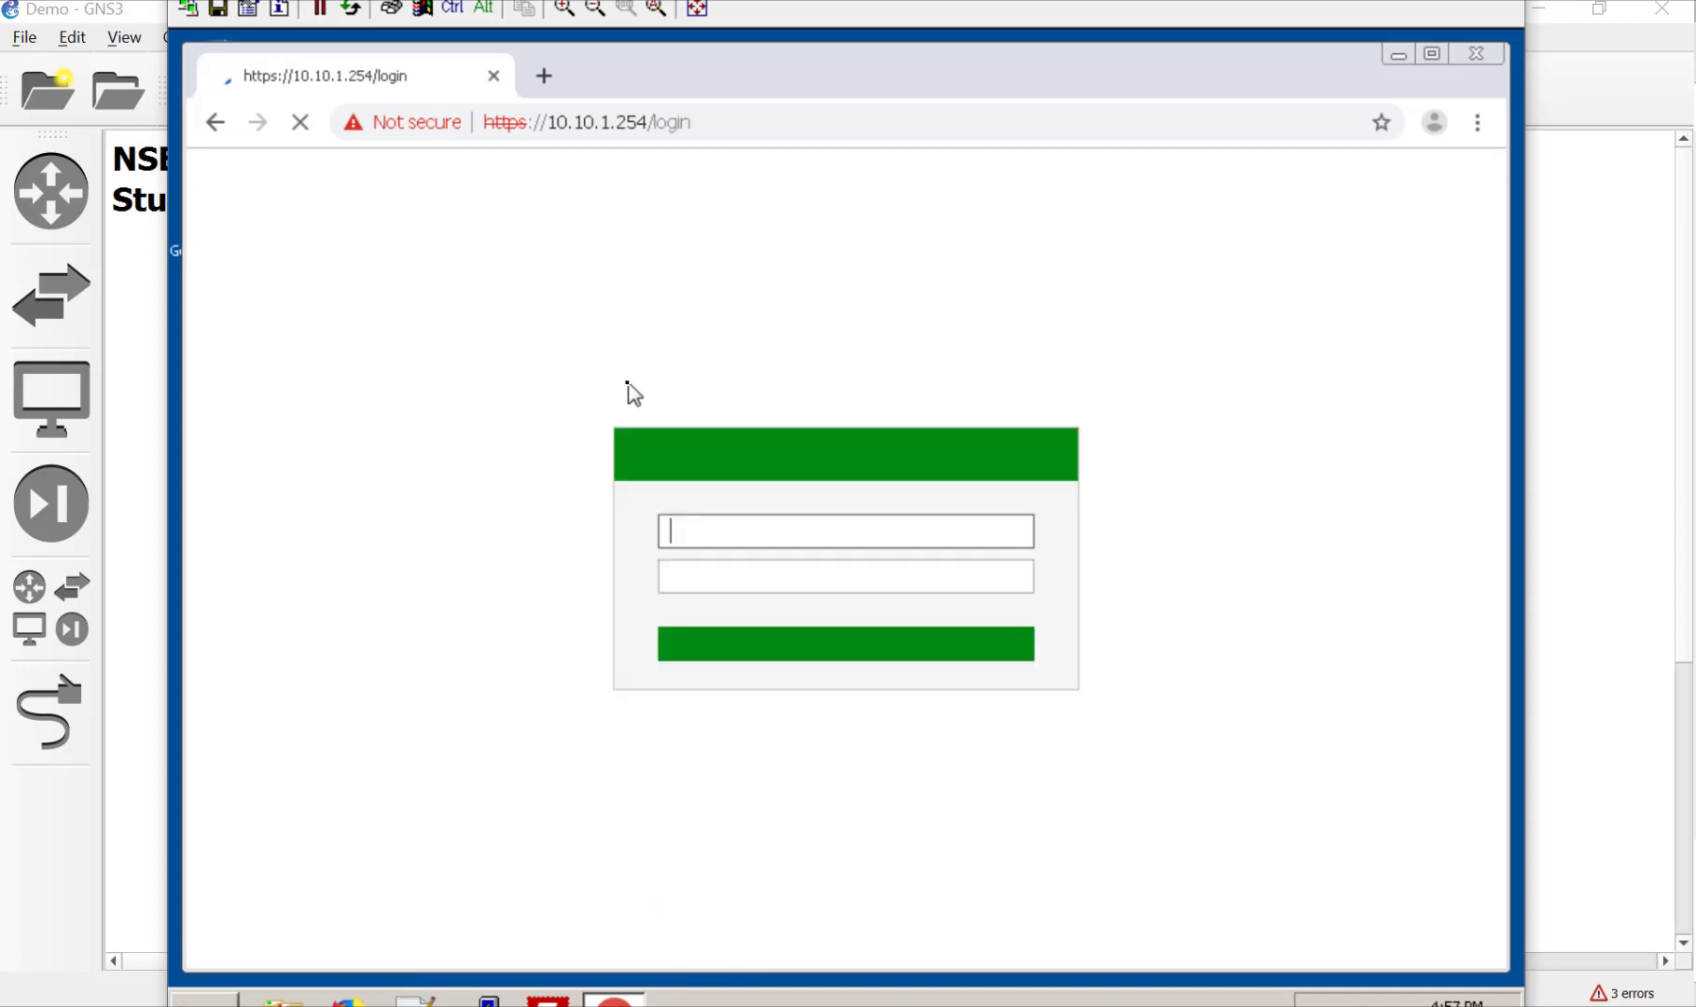
pyautogui.write('admin')
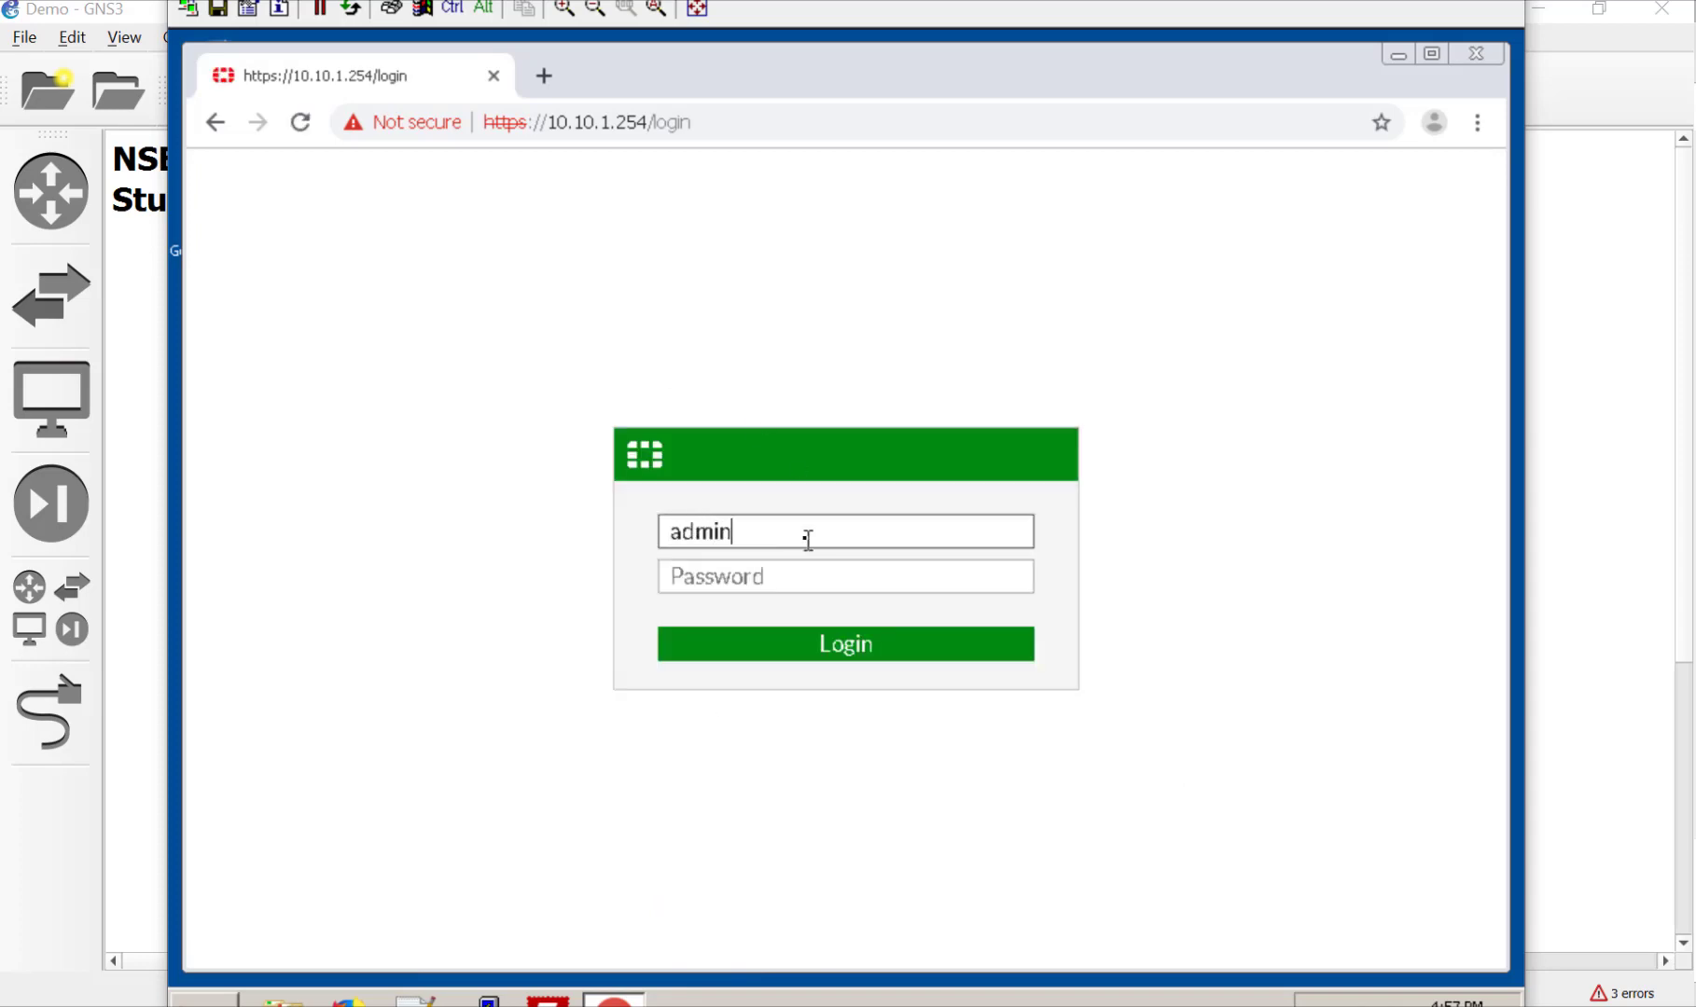
pyautogui.press('Tab')
pyautogui.write('fortinet')
pyautogui.press('Return')
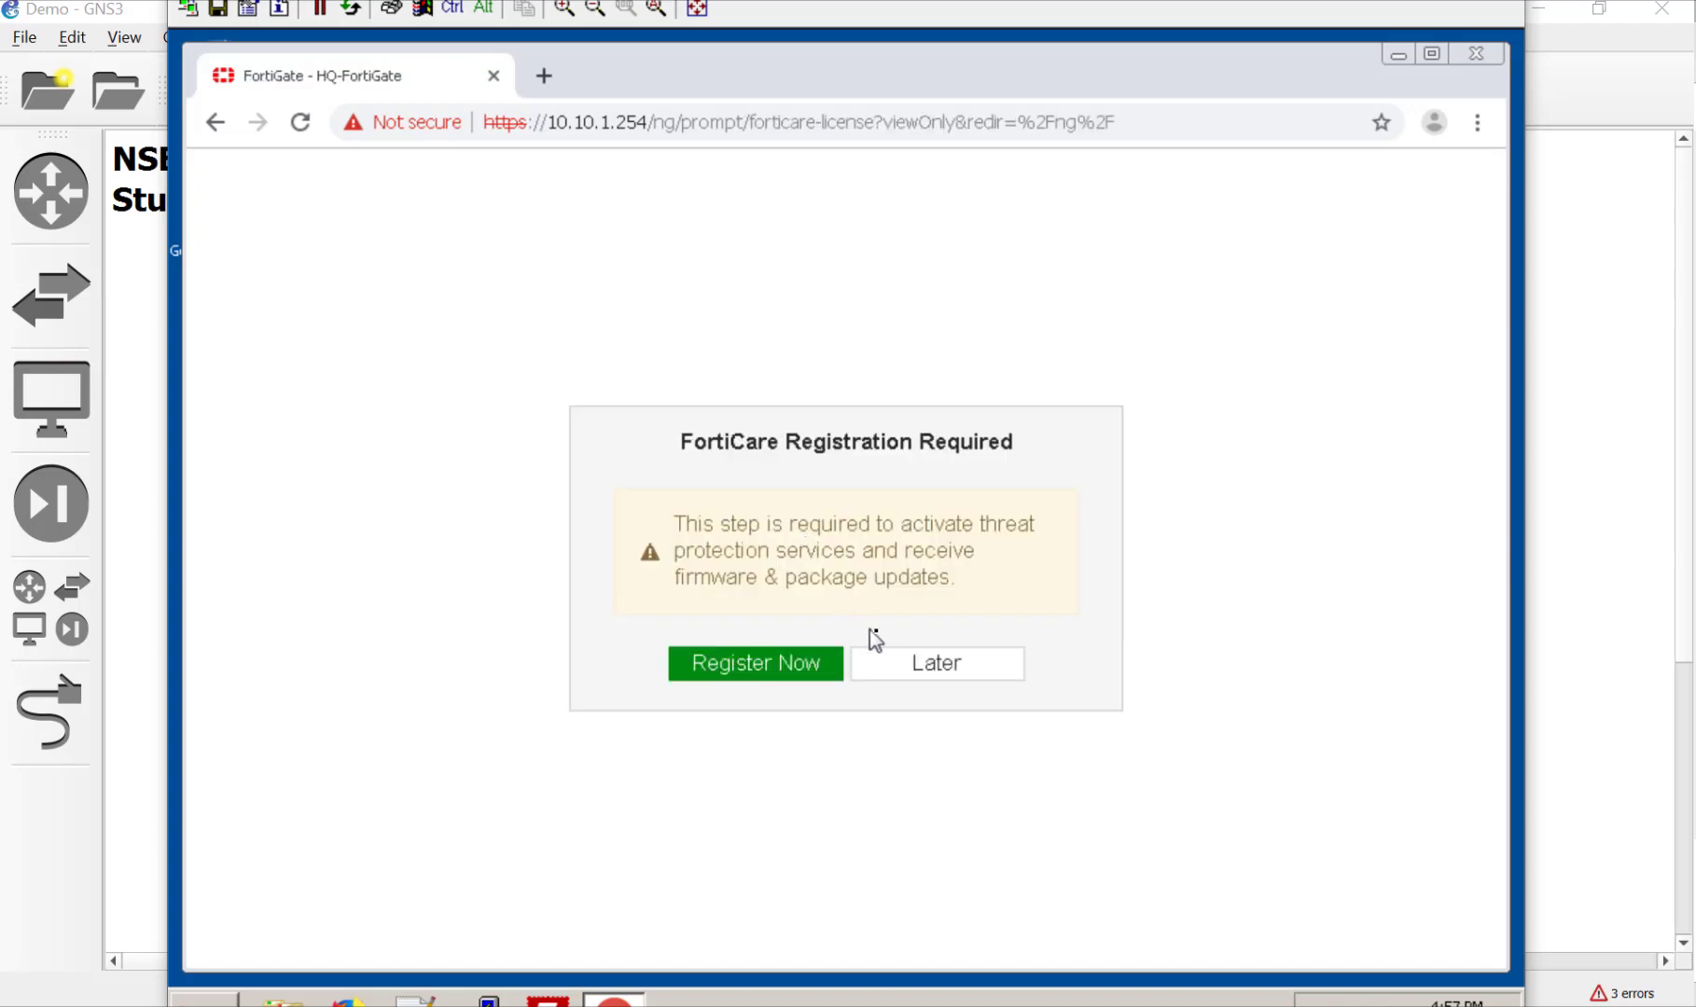
pyautogui.click(882, 660)
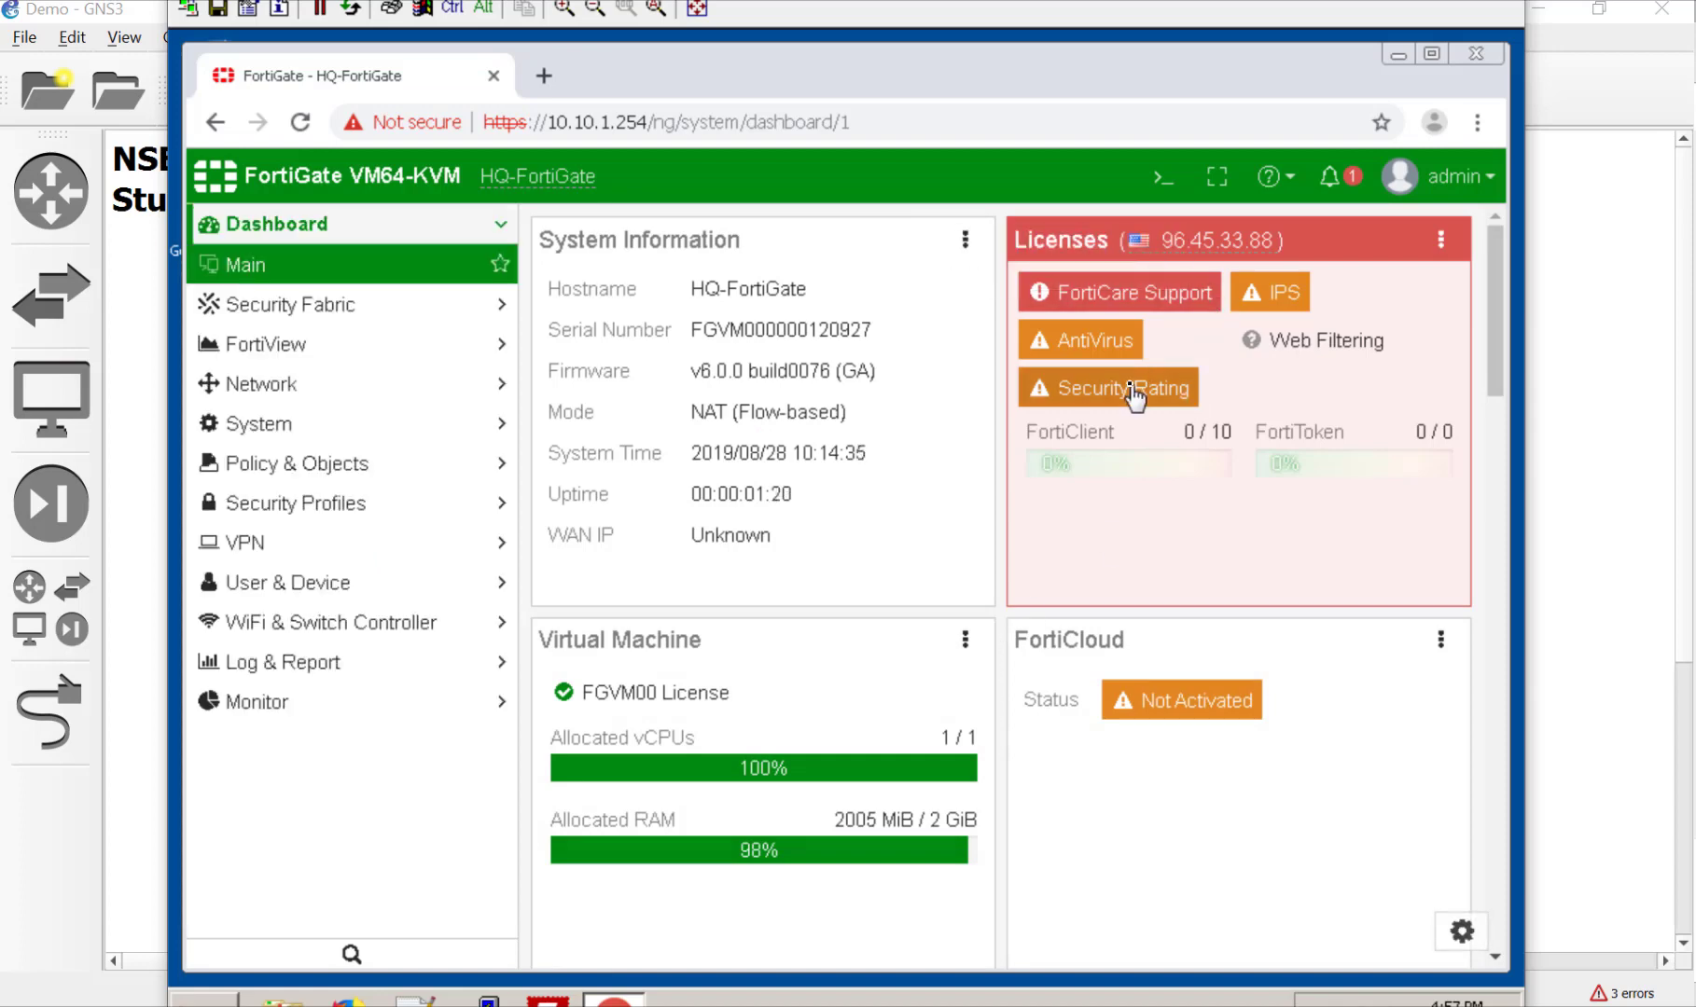
pyautogui.moveTo(1133, 395)
pyautogui.moveTo(1062, 347)
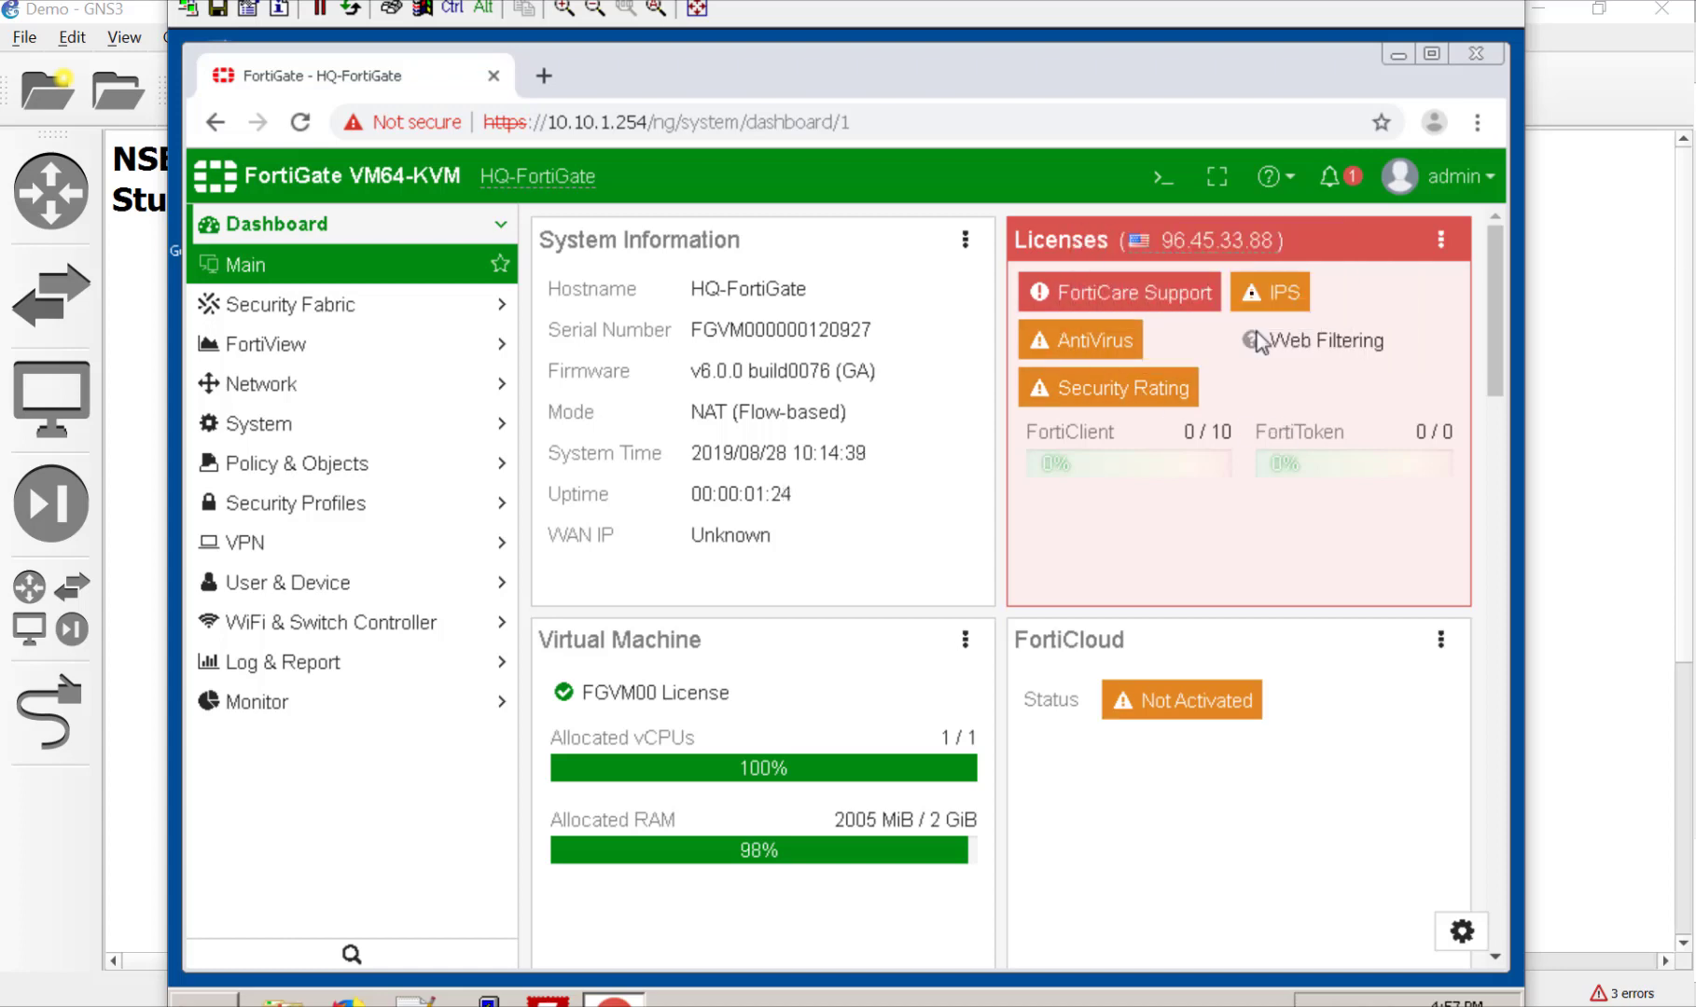
pyautogui.moveTo(1256, 303)
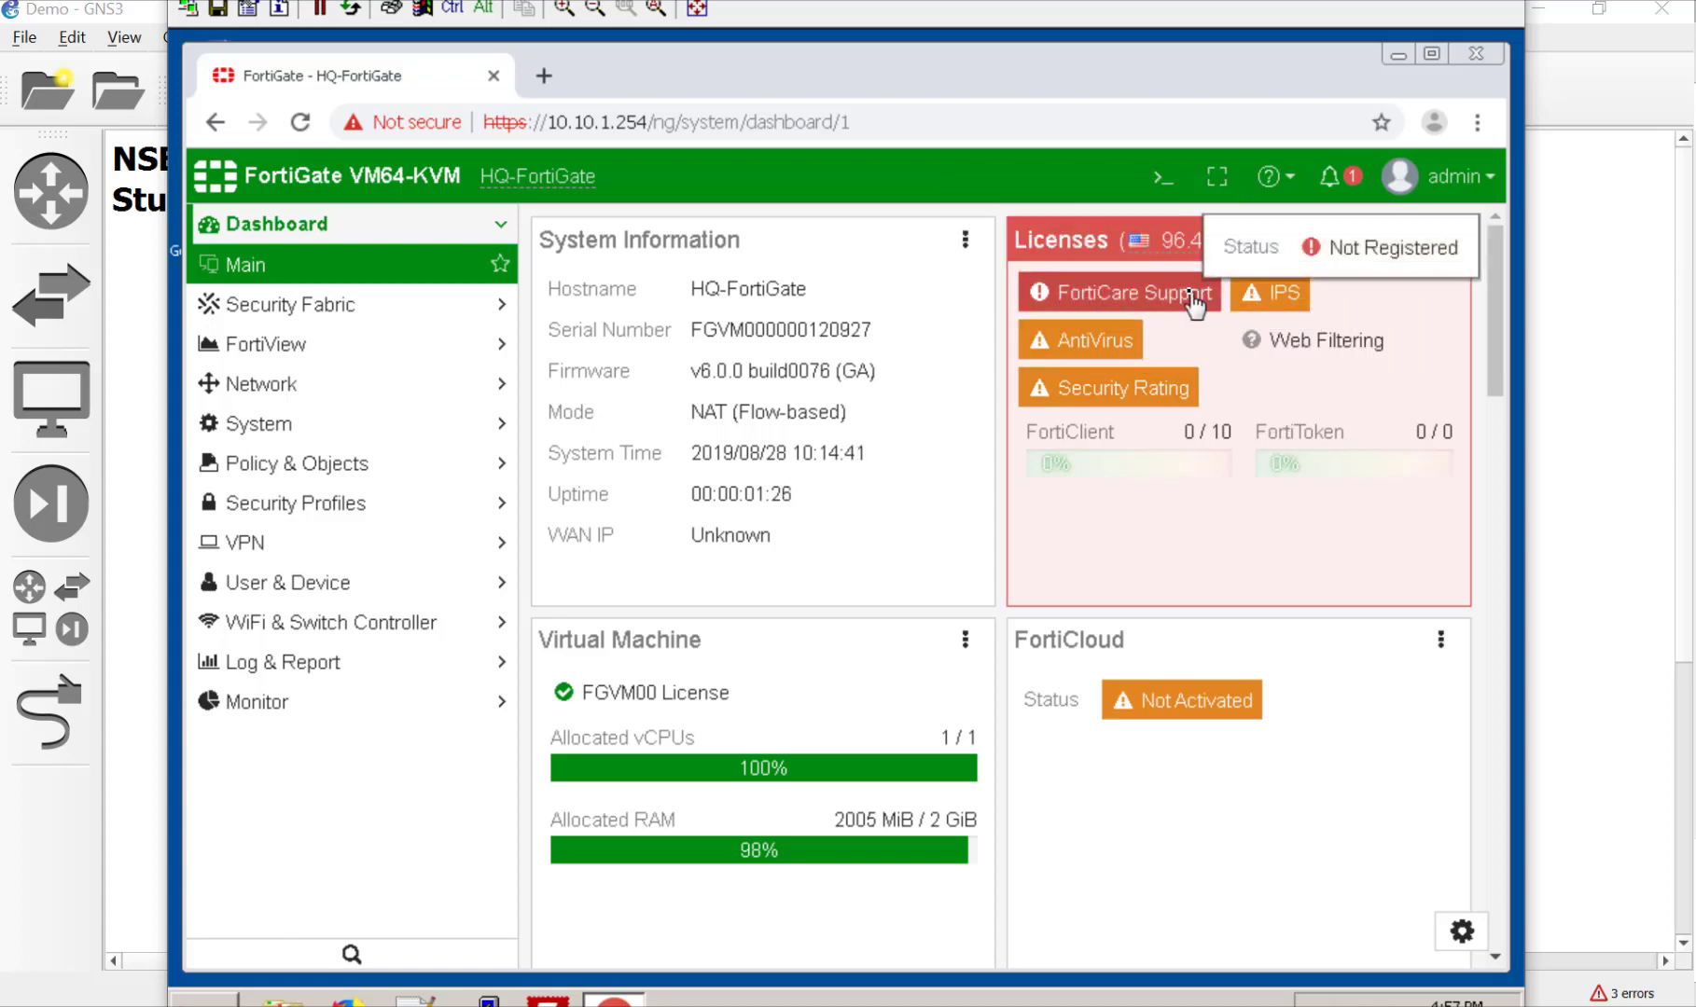
pyautogui.moveTo(1308, 331)
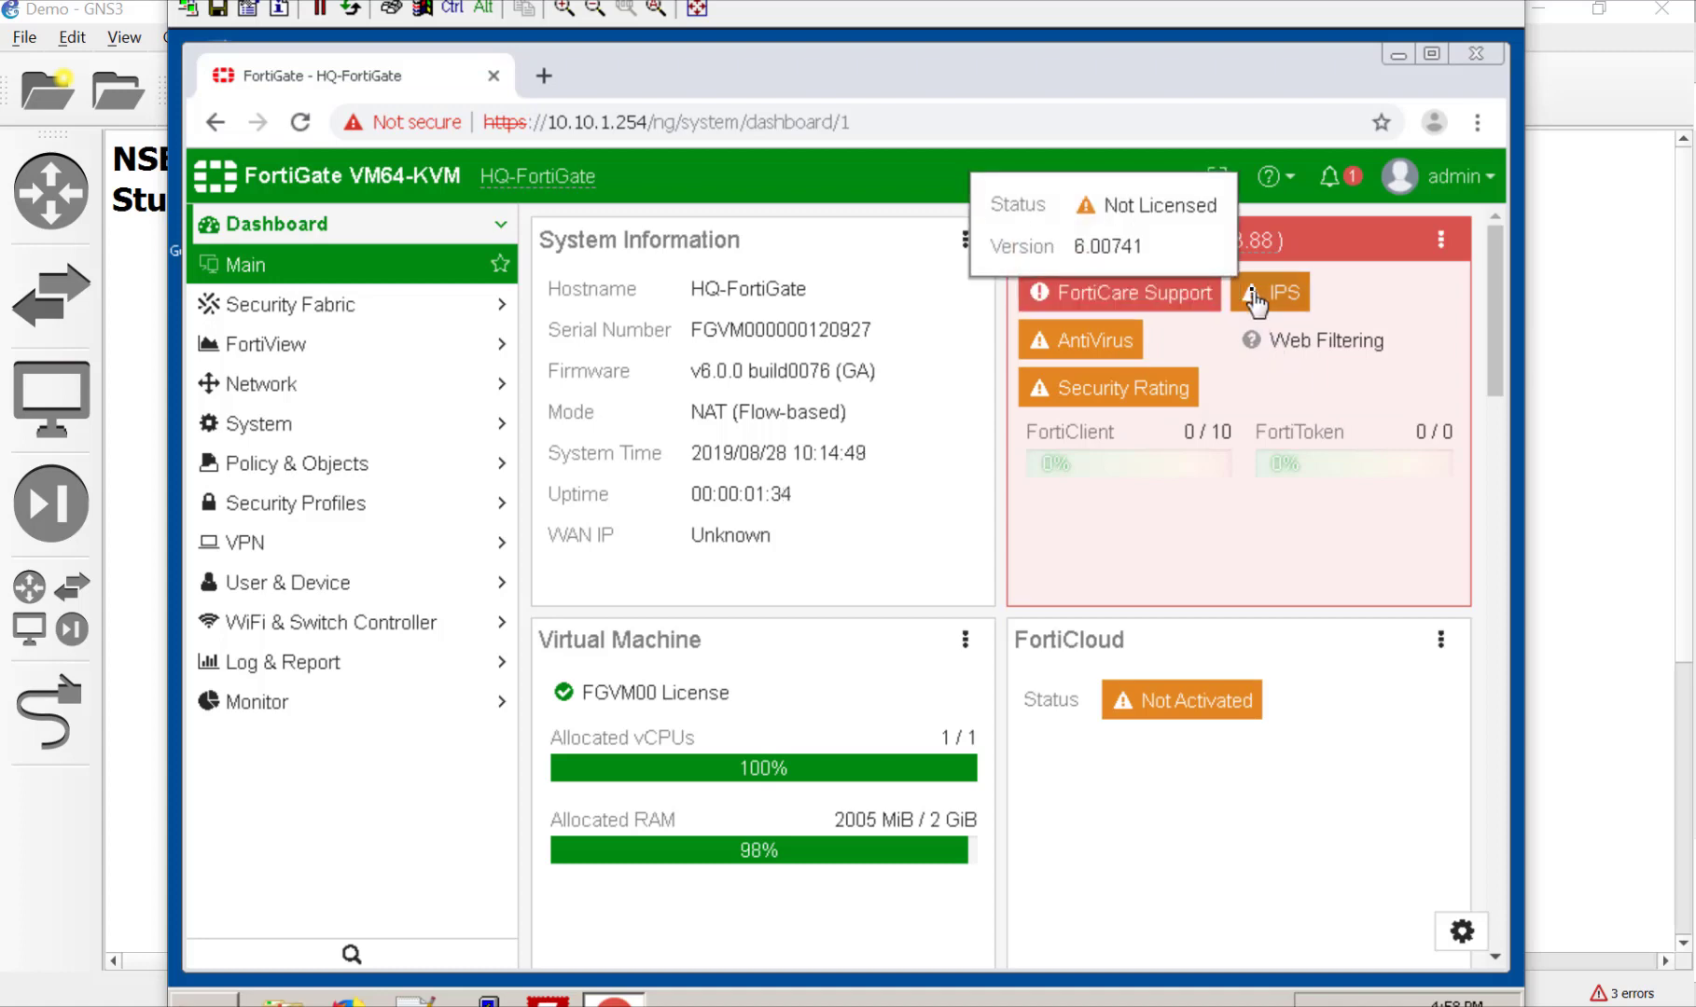
pyautogui.click(1255, 298)
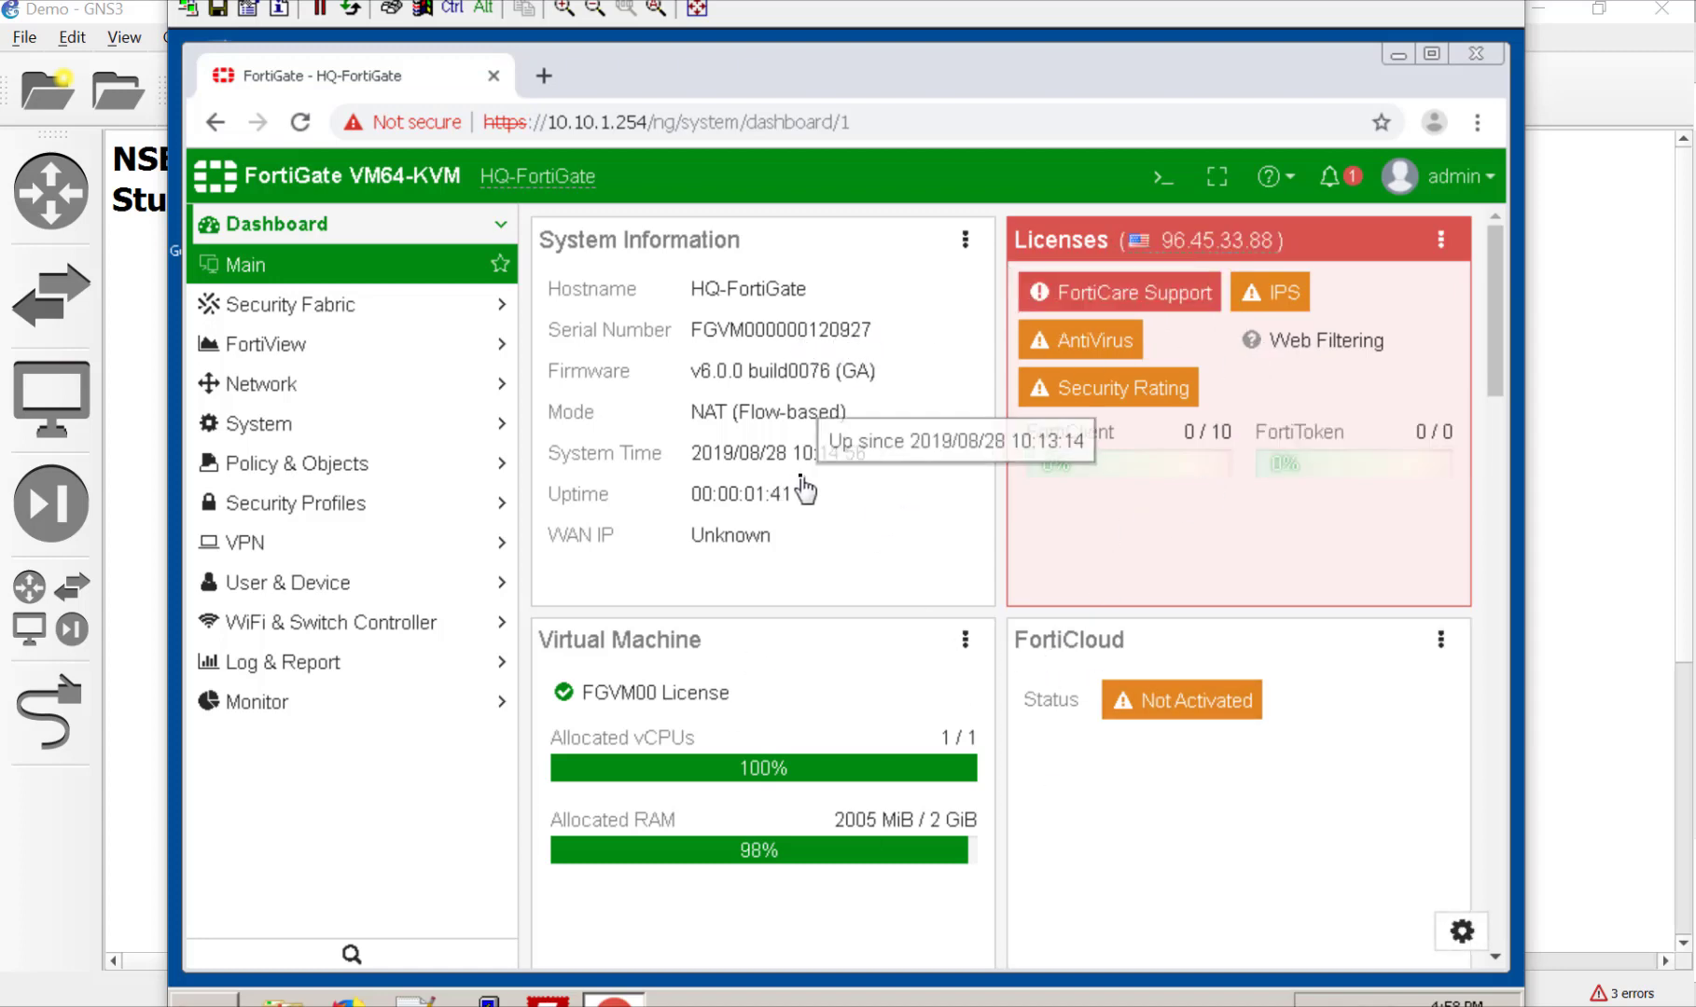
pyautogui.scroll(-5, 804, 487)
pyautogui.scroll(5, 804, 487)
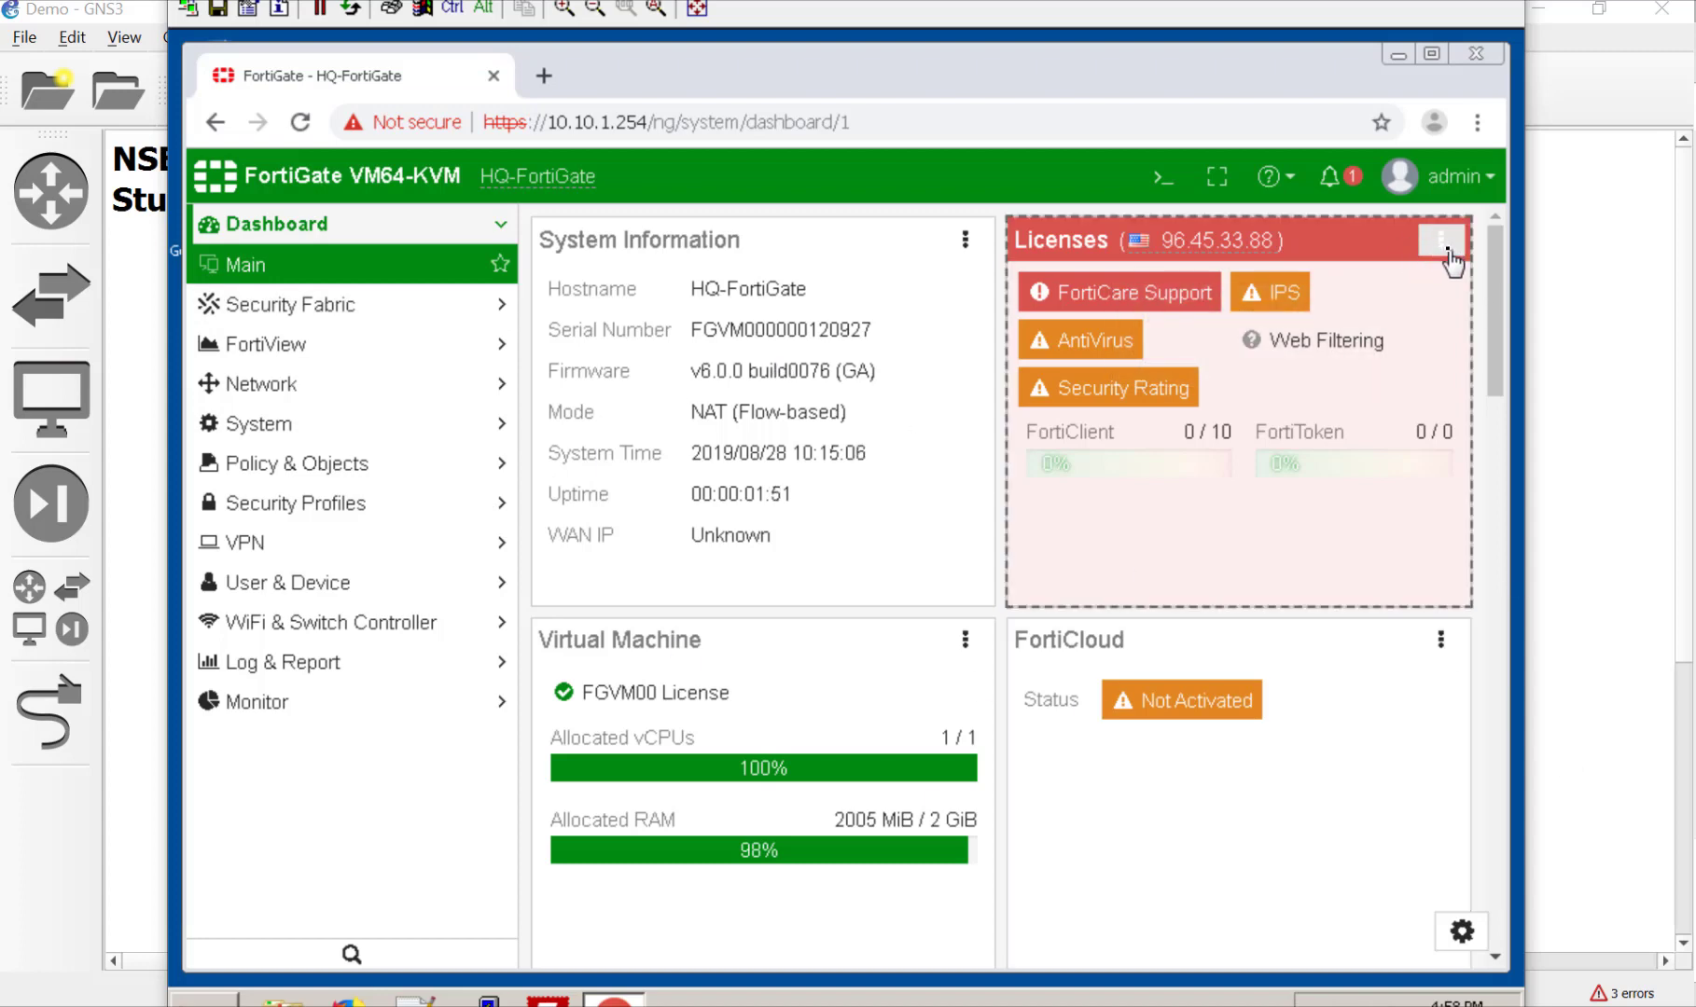
# Step: Back up the unencrypted configuration to Local PC twice, producing two HQ-FortiGate_20190828_1015 .conf files
pyautogui.click(1474, 187)
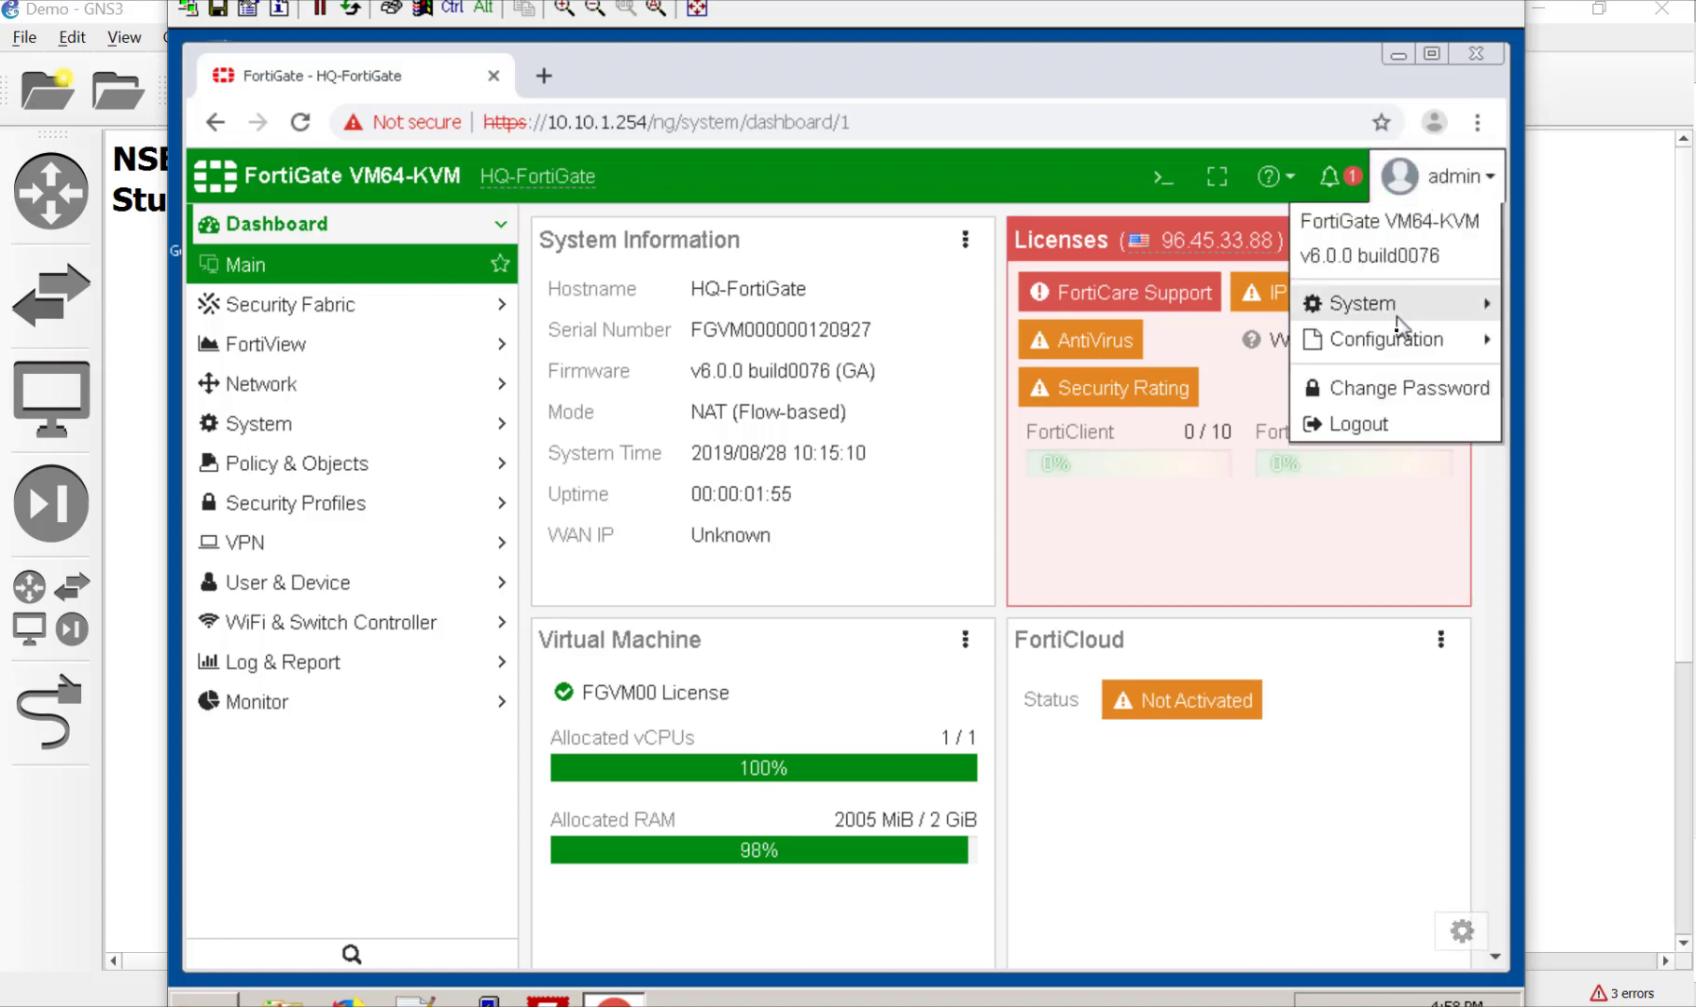
pyautogui.moveTo(1401, 347)
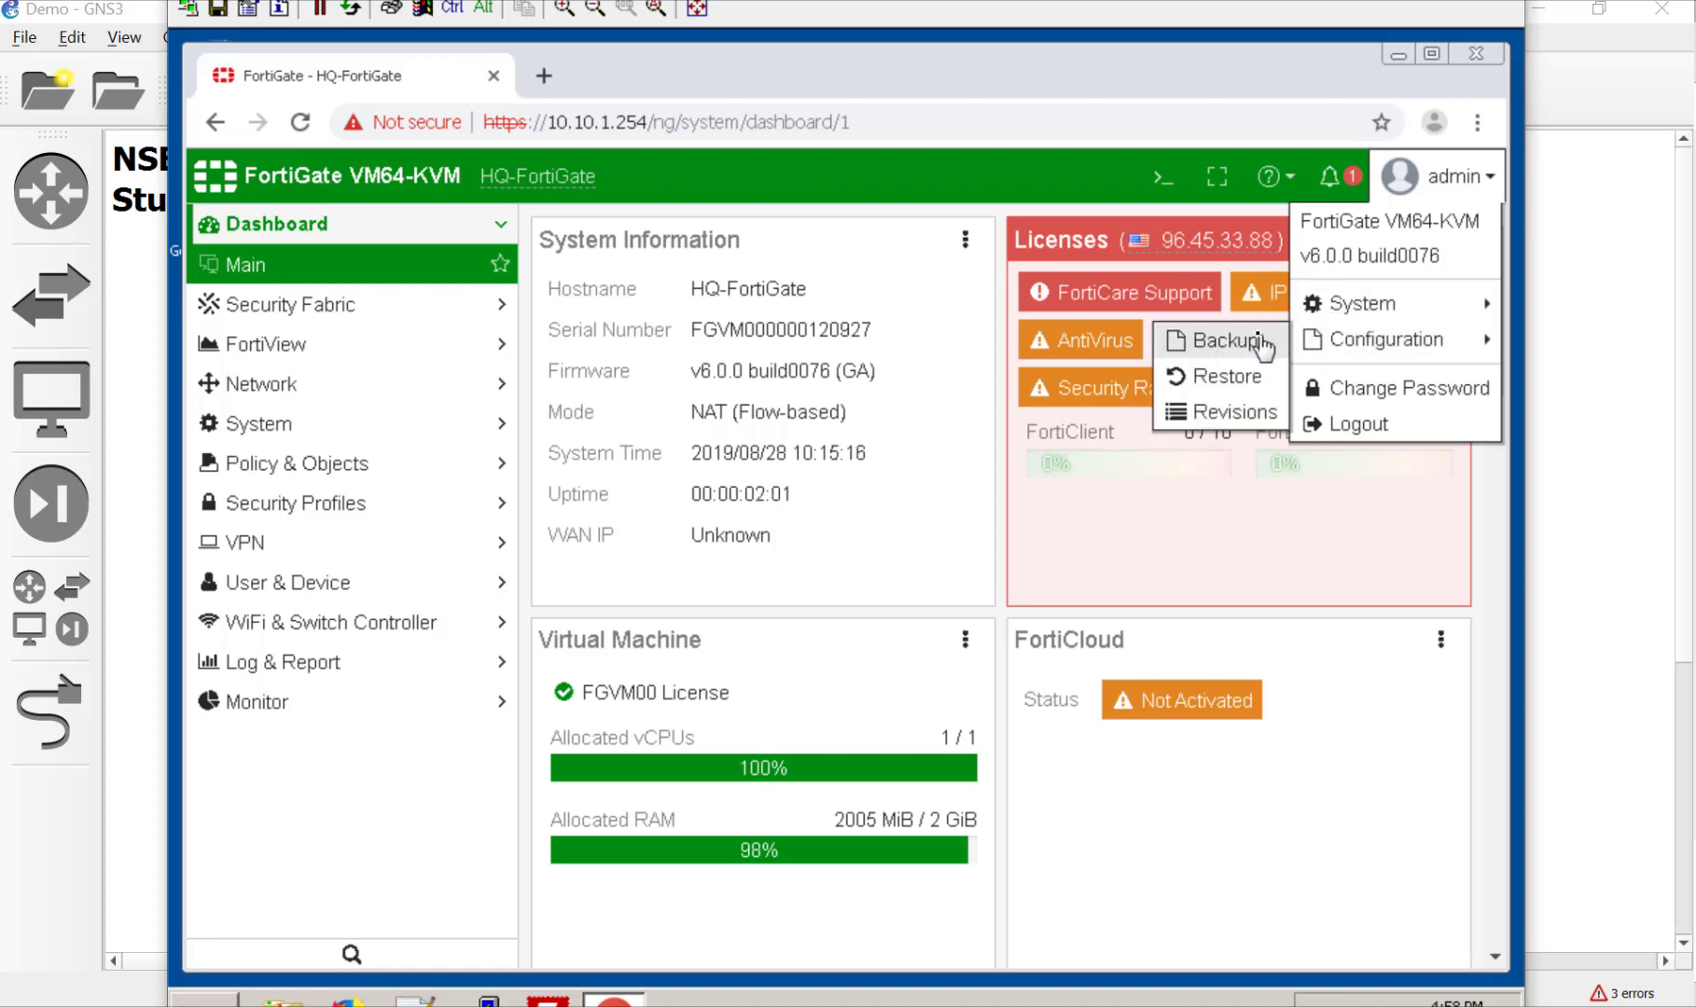
pyautogui.click(1260, 342)
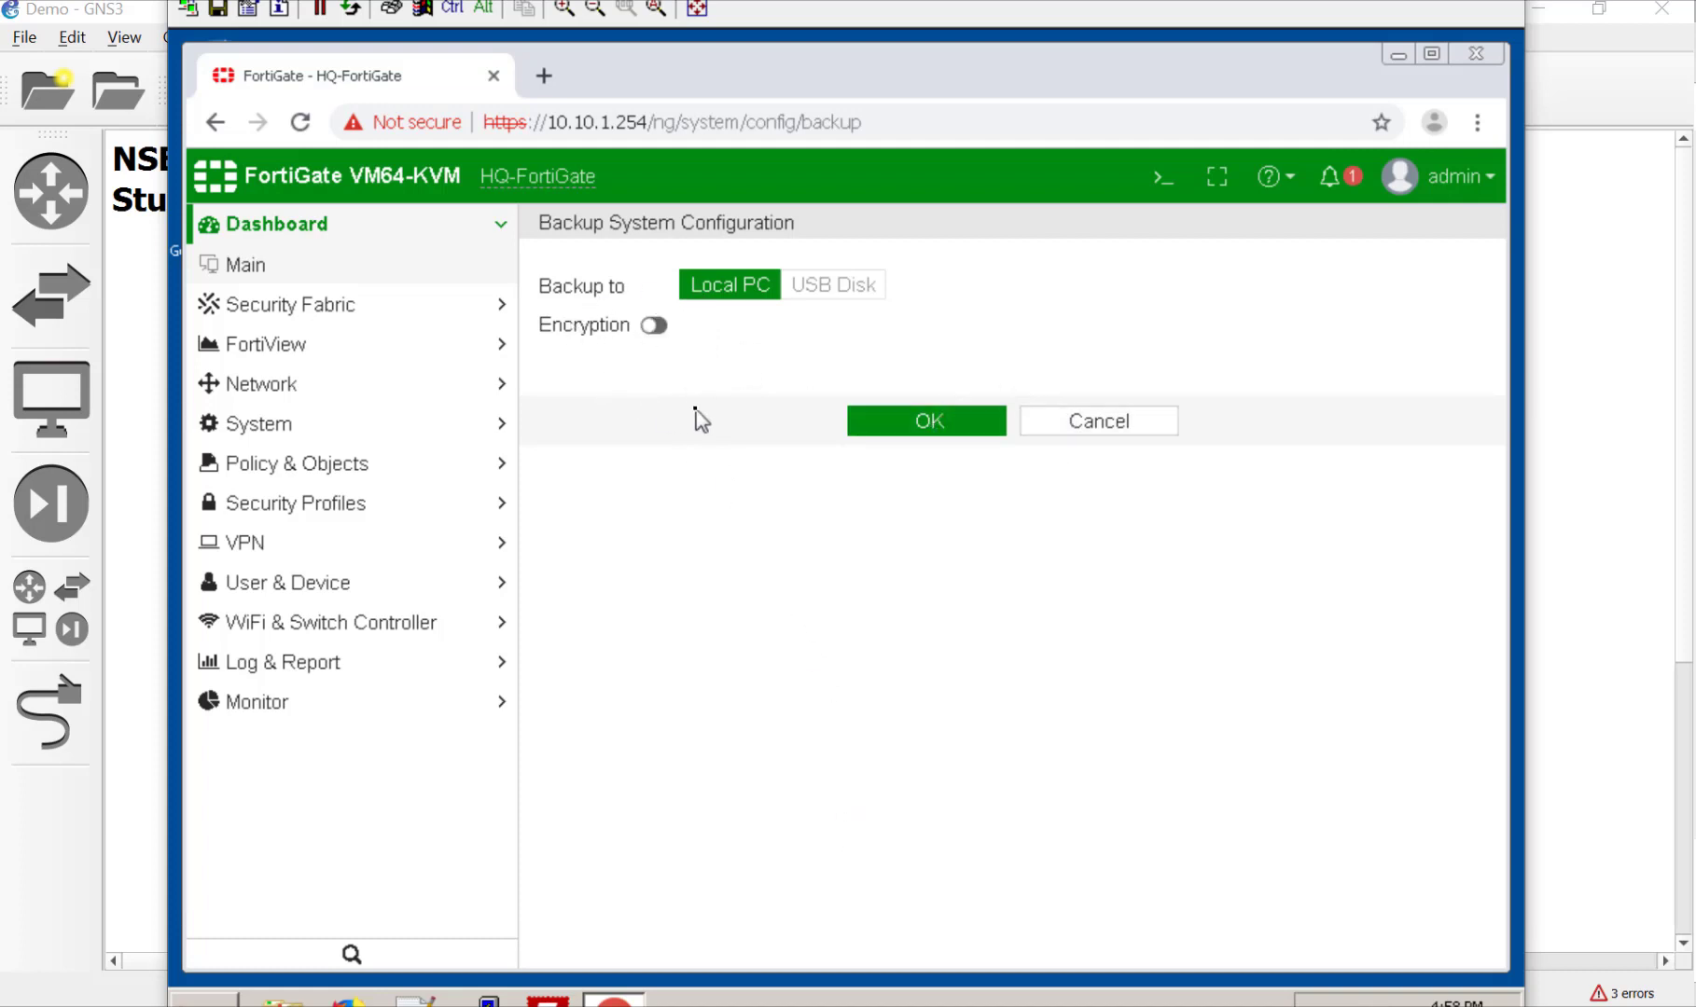
pyautogui.click(956, 434)
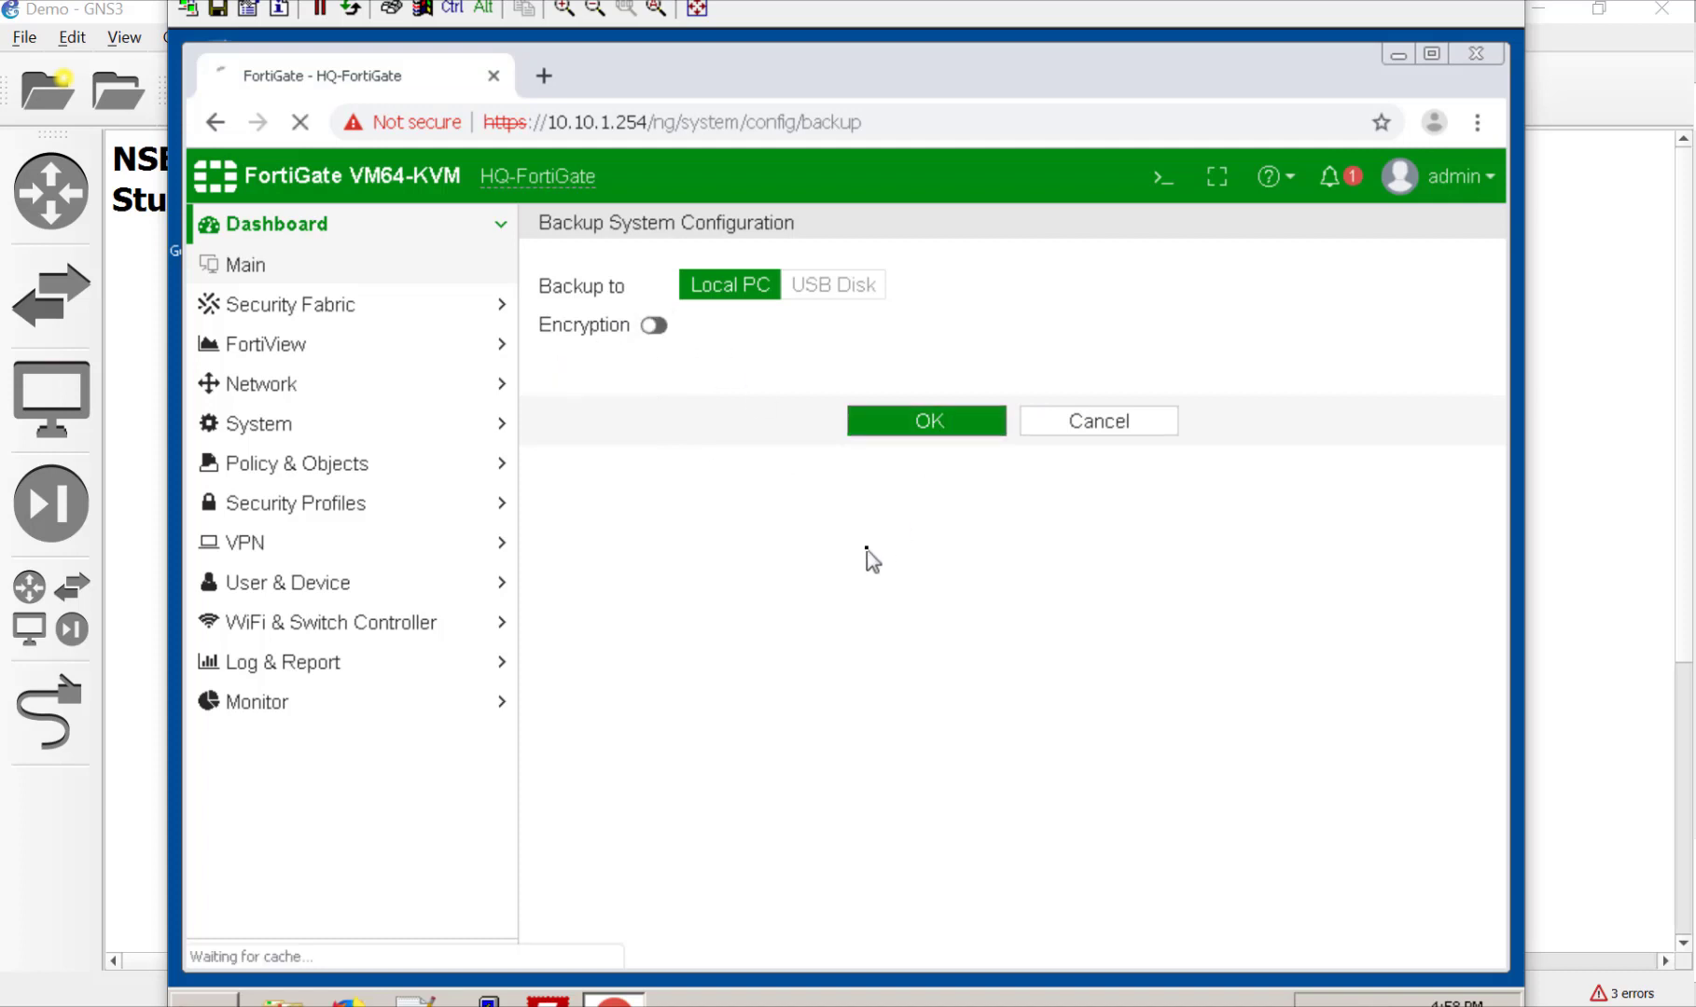
pyautogui.click(901, 435)
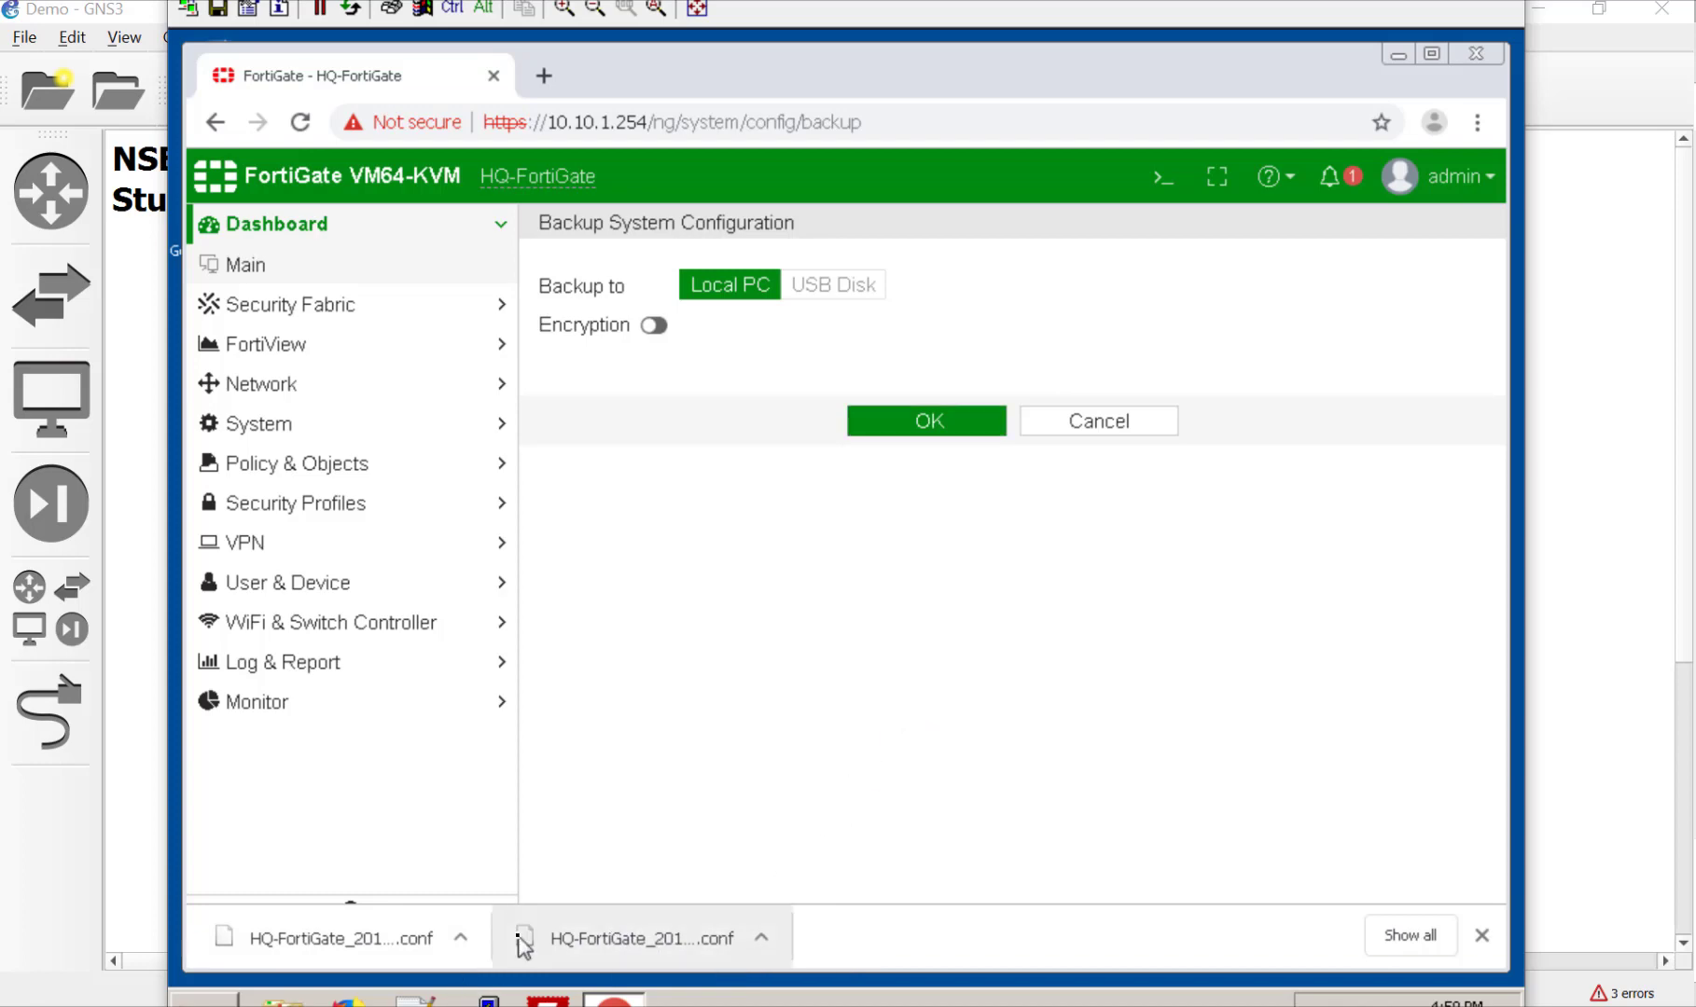
pyautogui.click(1465, 185)
# Step: Save revision checkpoint 1 with comment 'FortiDuck reminded me to snapshot the basic config' and expand the build 0076 group
pyautogui.moveTo(1429, 355)
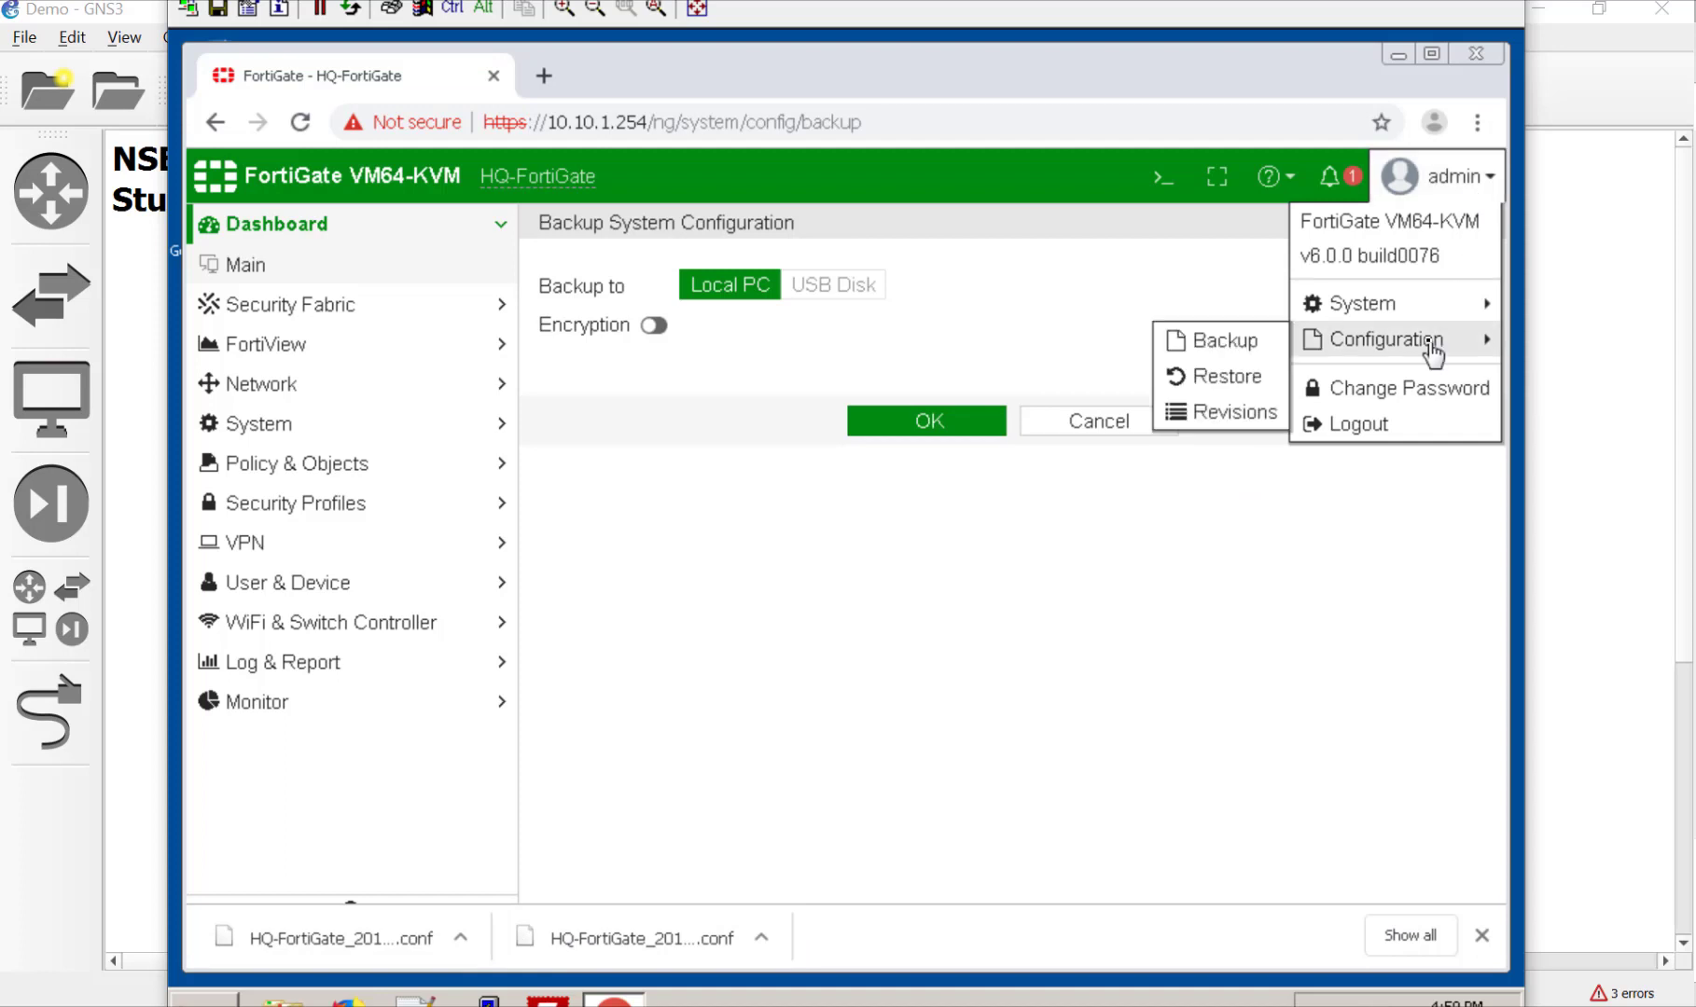
pyautogui.click(1255, 420)
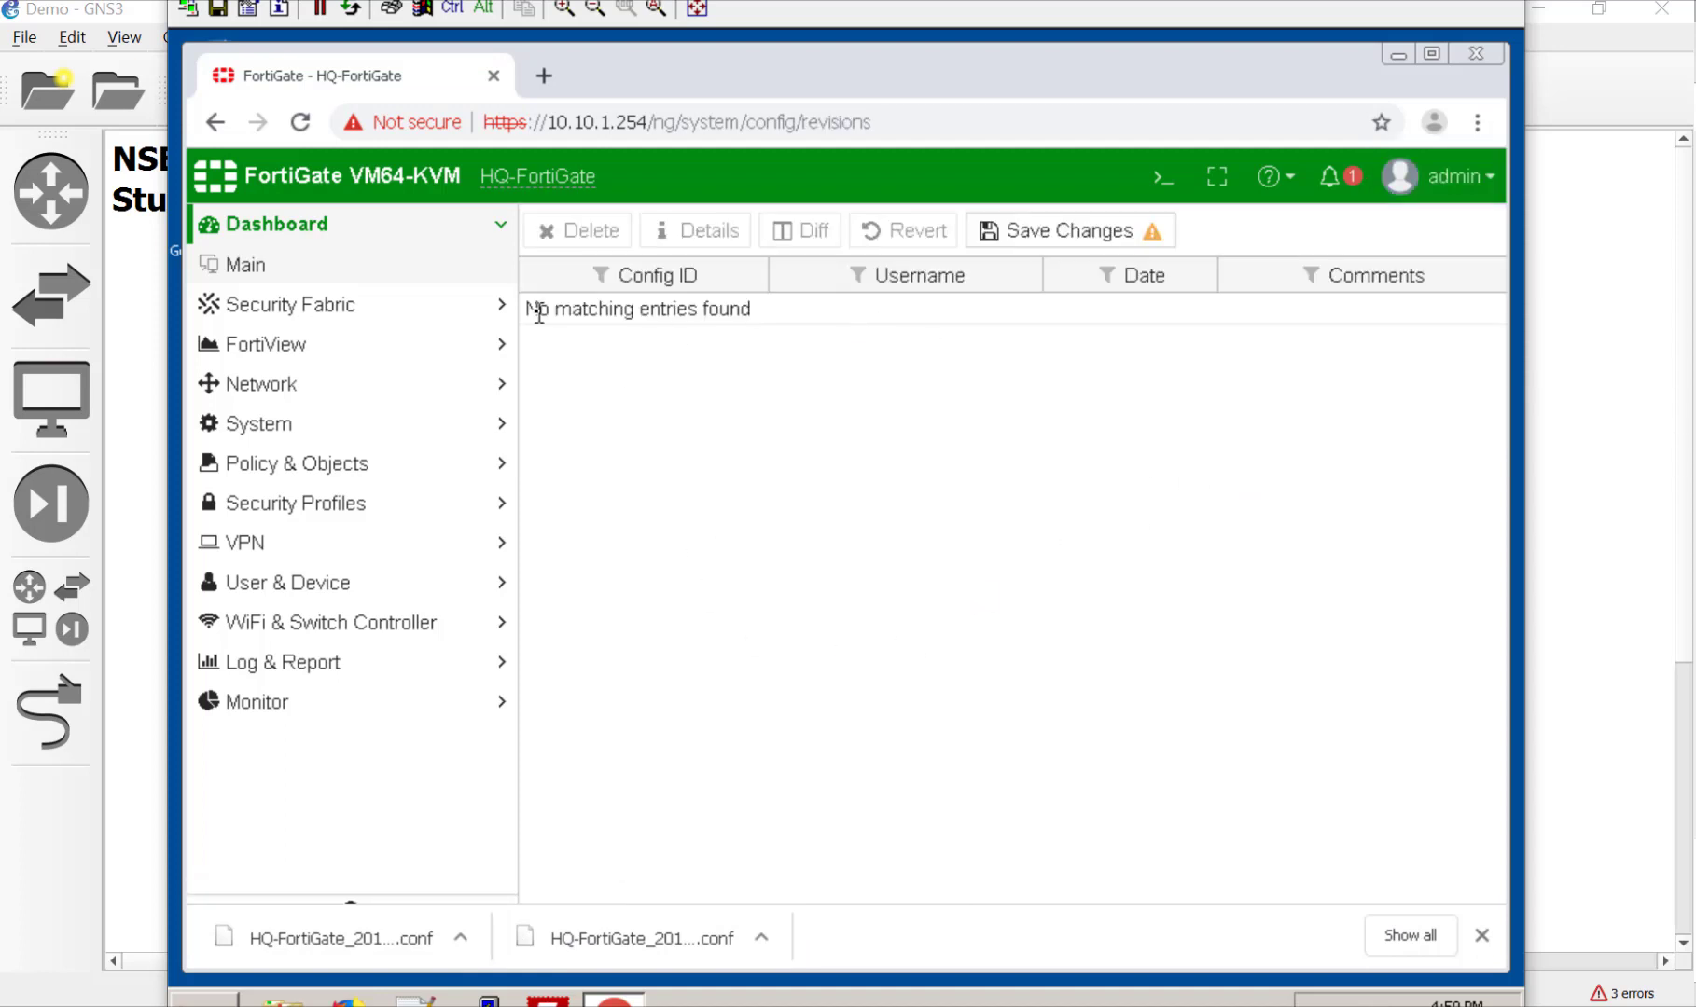
pyautogui.click(1088, 246)
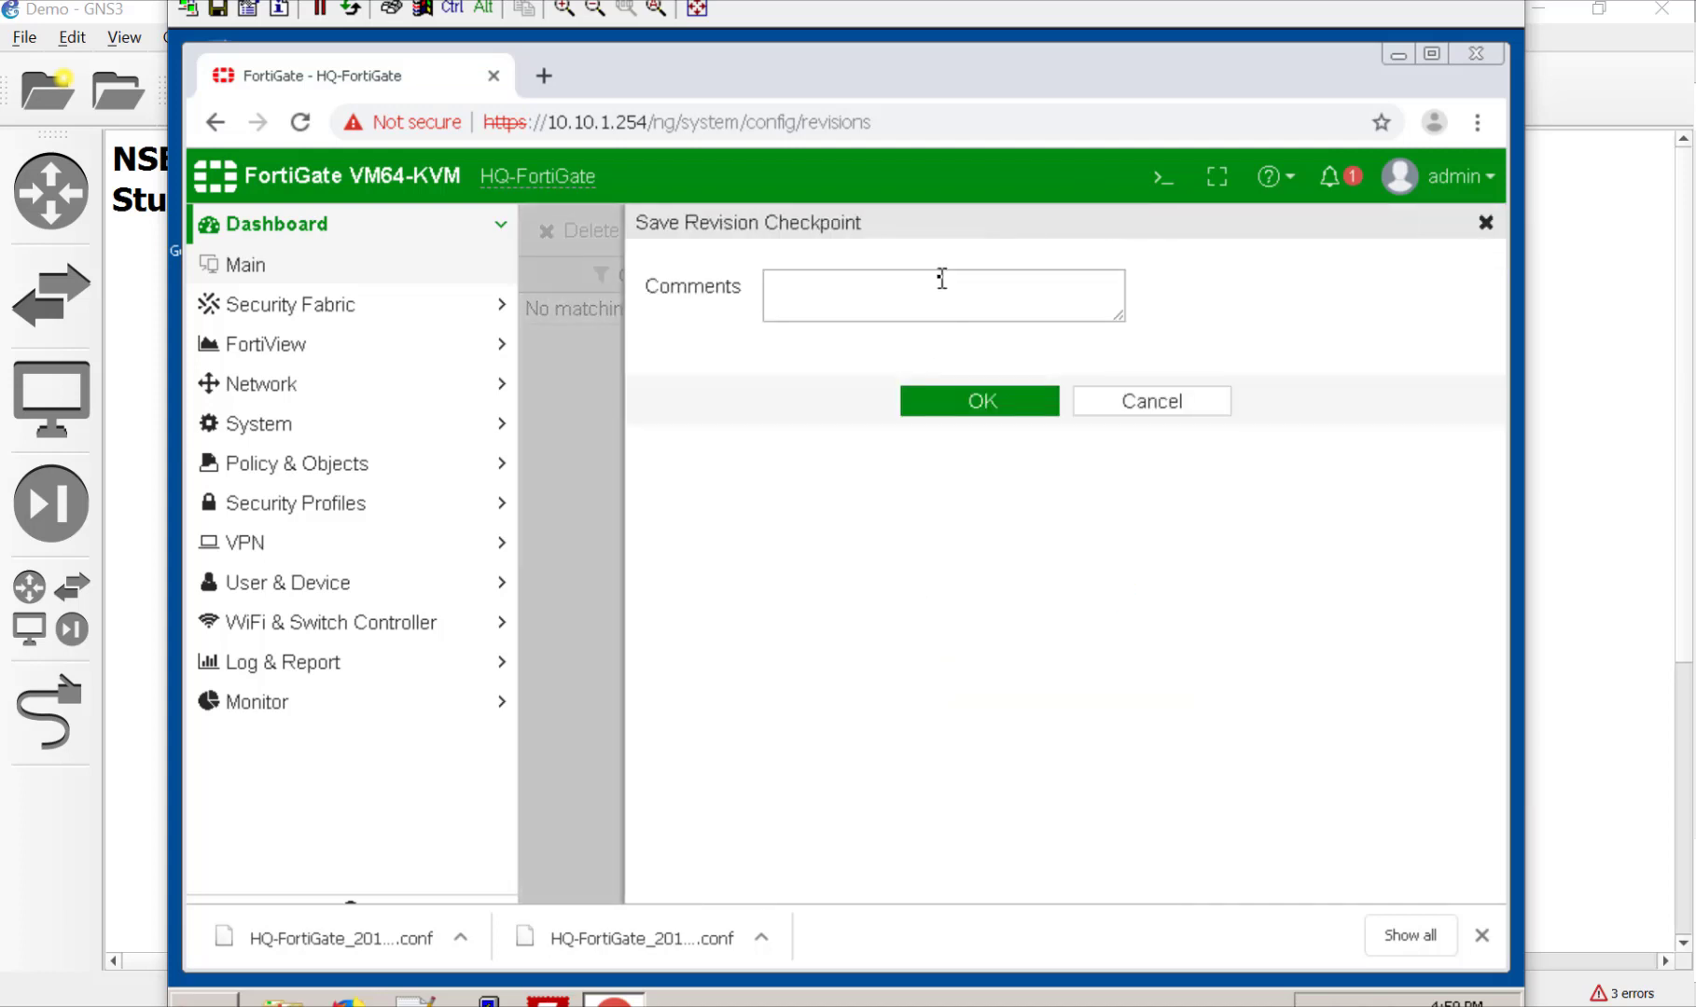
pyautogui.click(941, 278)
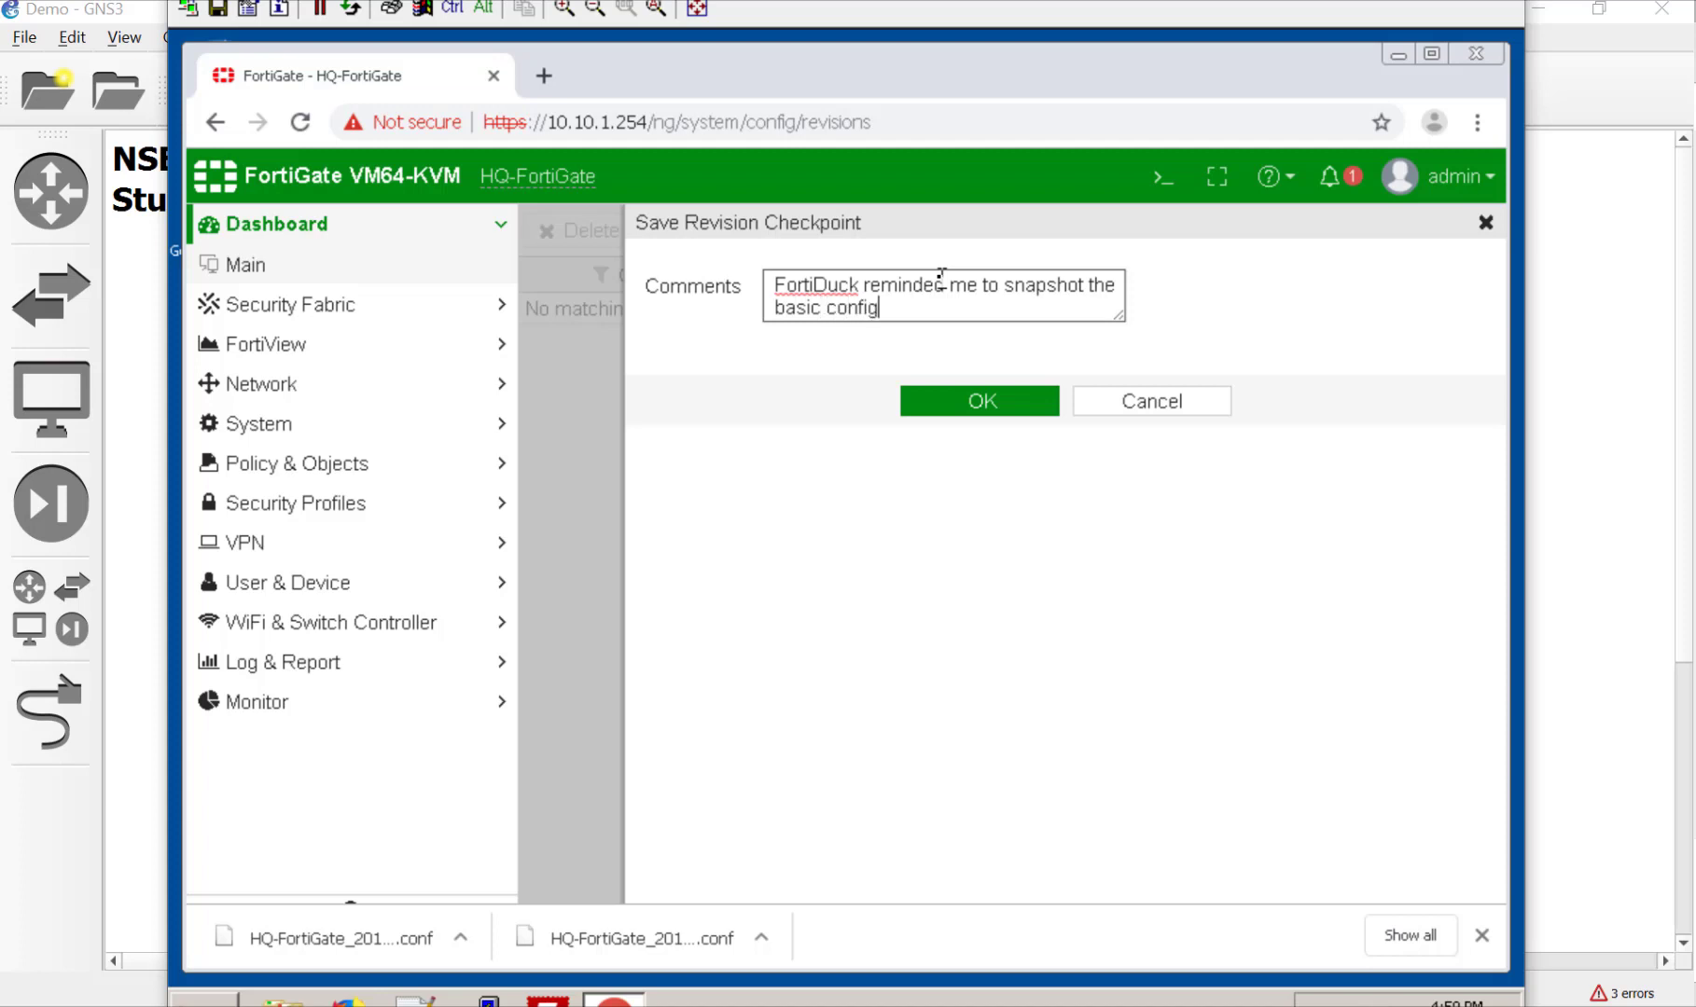
pyautogui.click(979, 403)
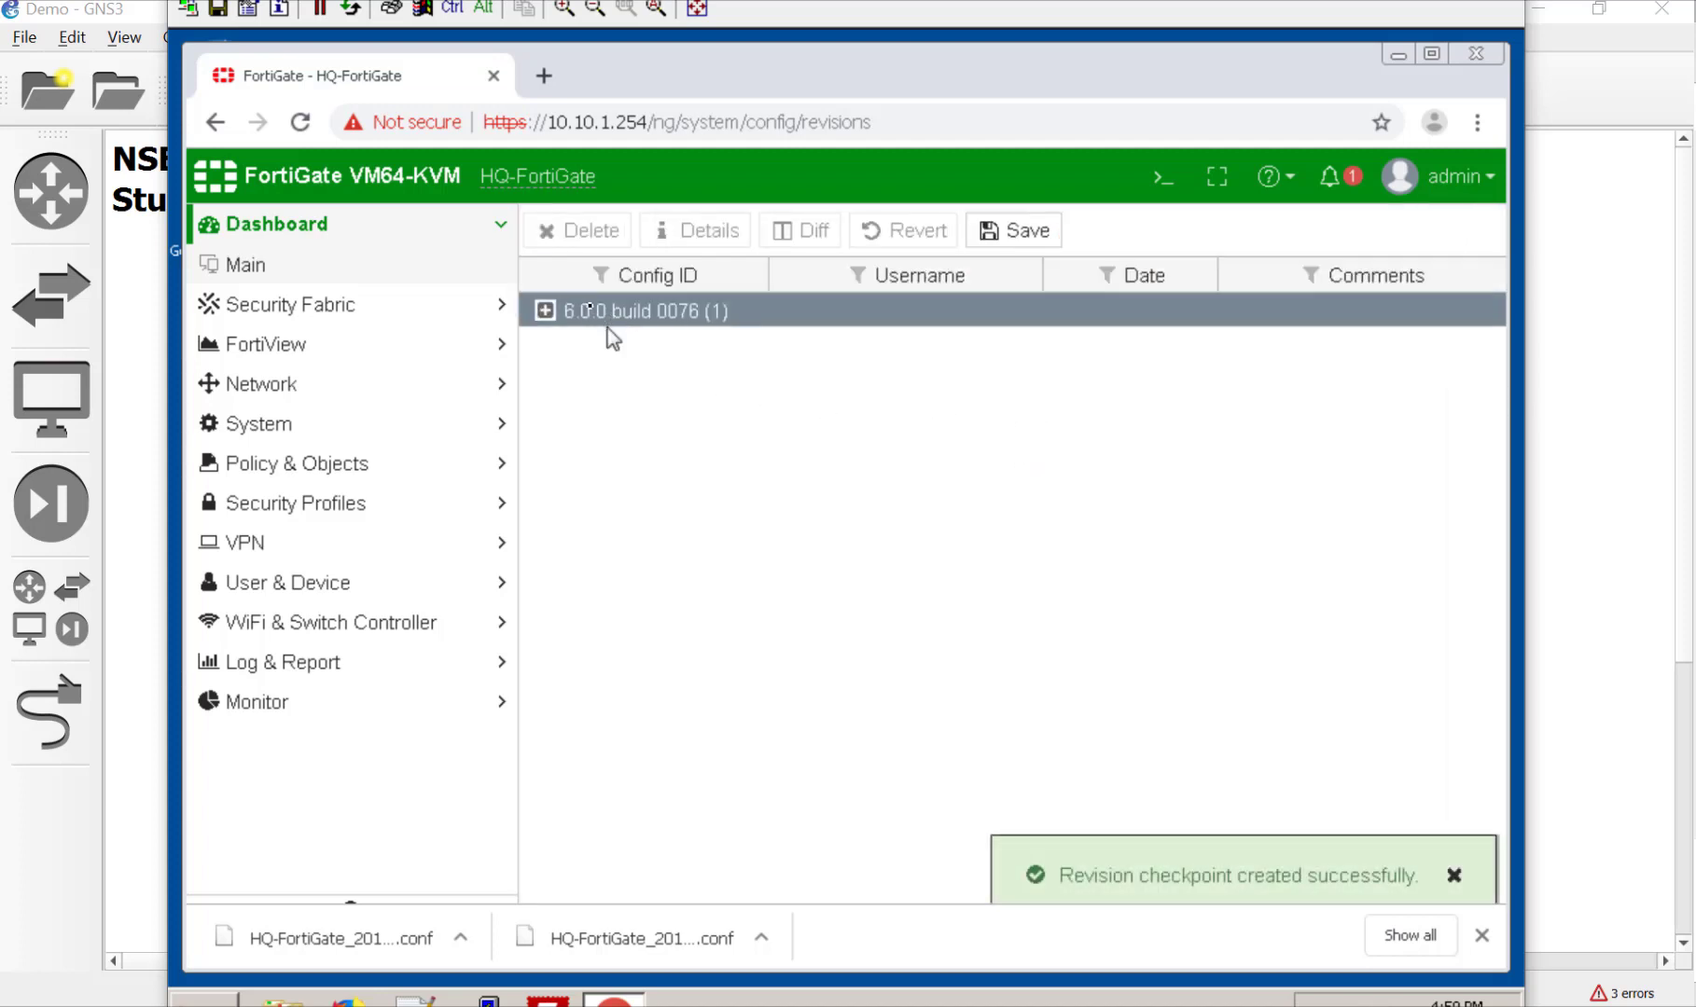
pyautogui.click(544, 312)
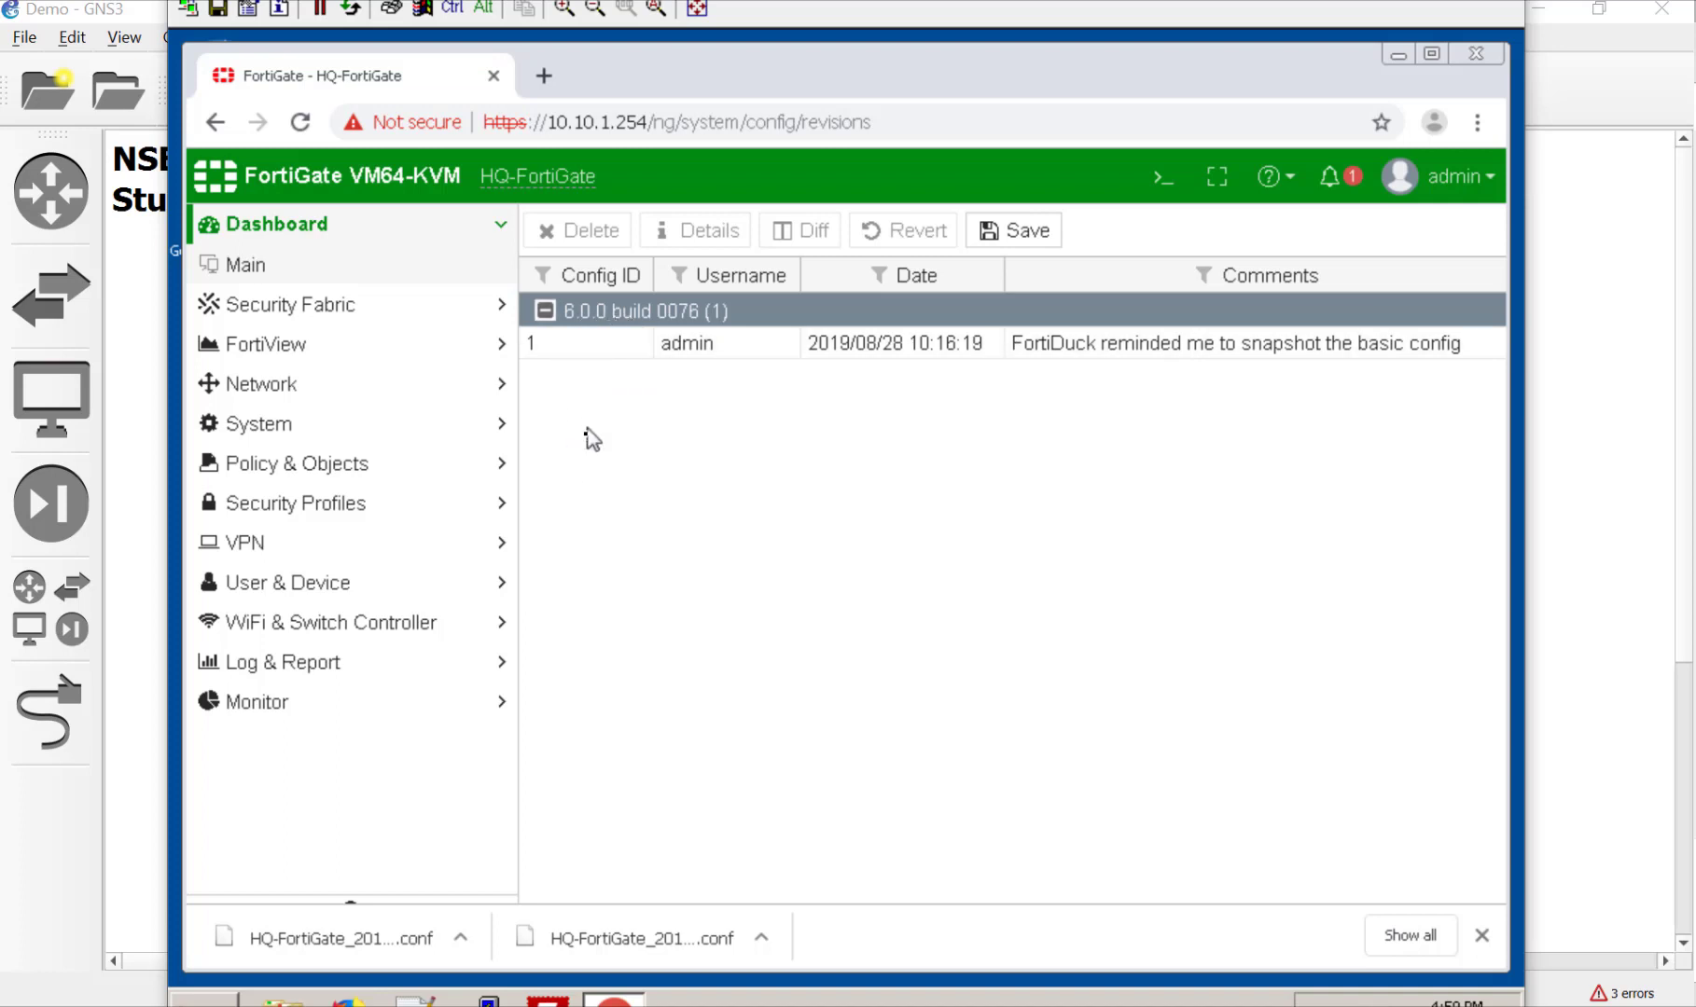
pyautogui.click(668, 354)
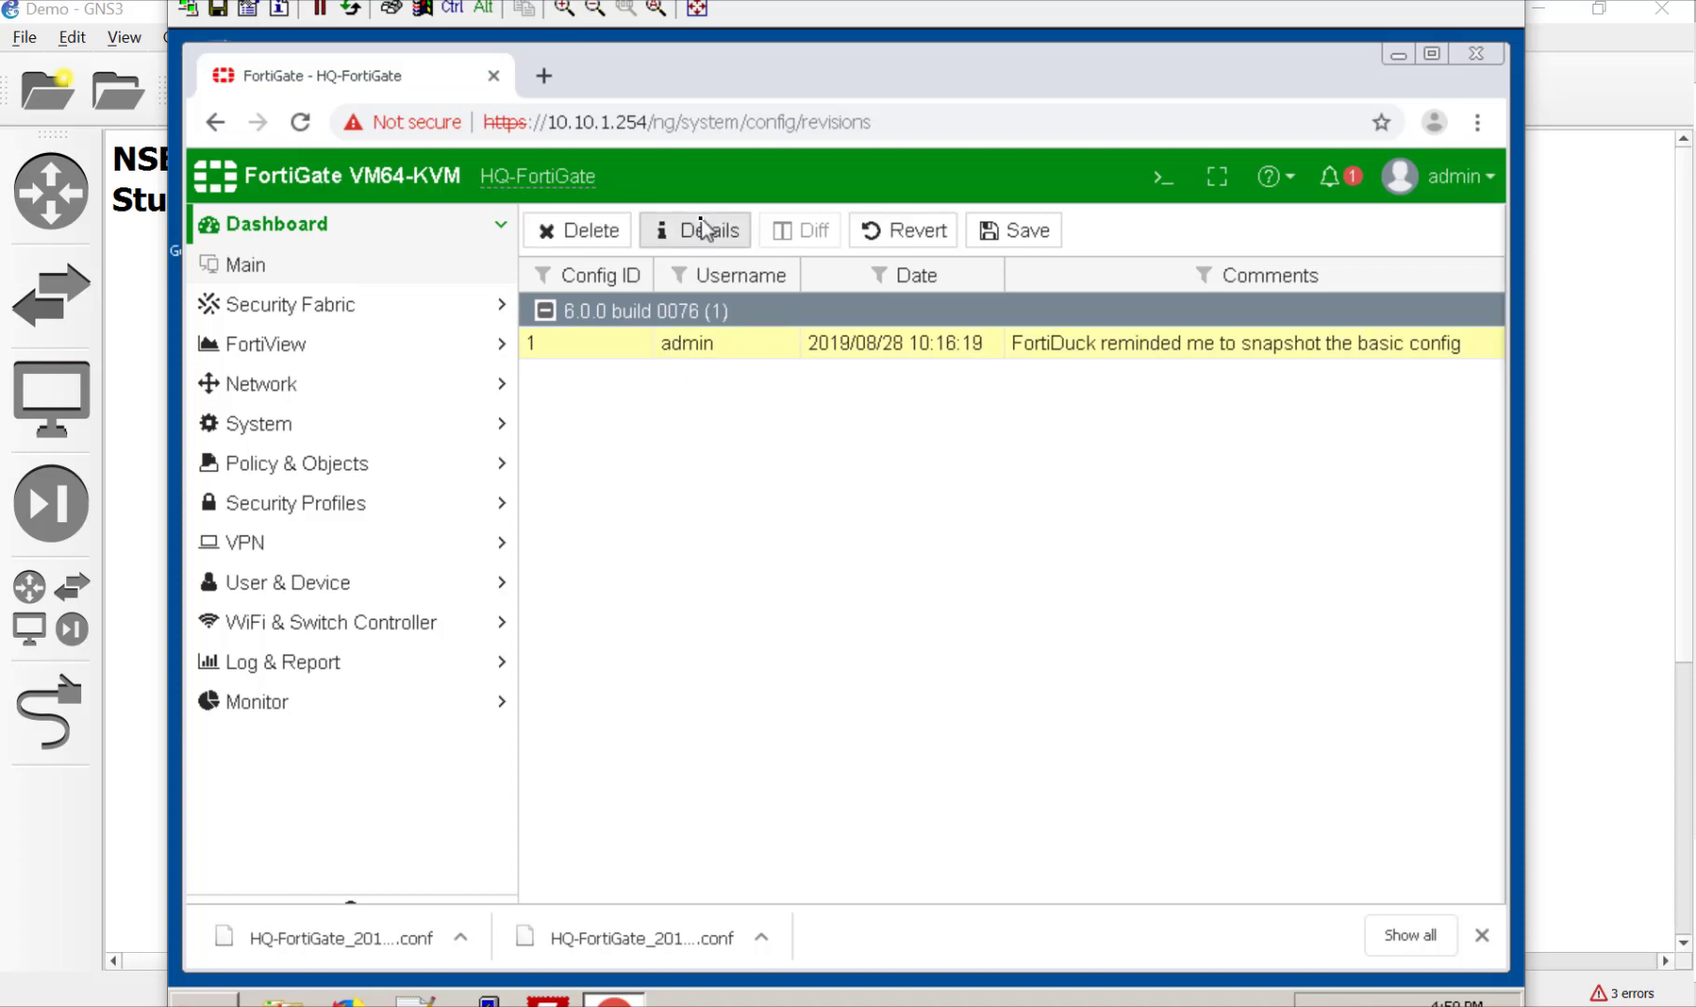
pyautogui.click(686, 232)
pyautogui.scroll(-15, 1063, 779)
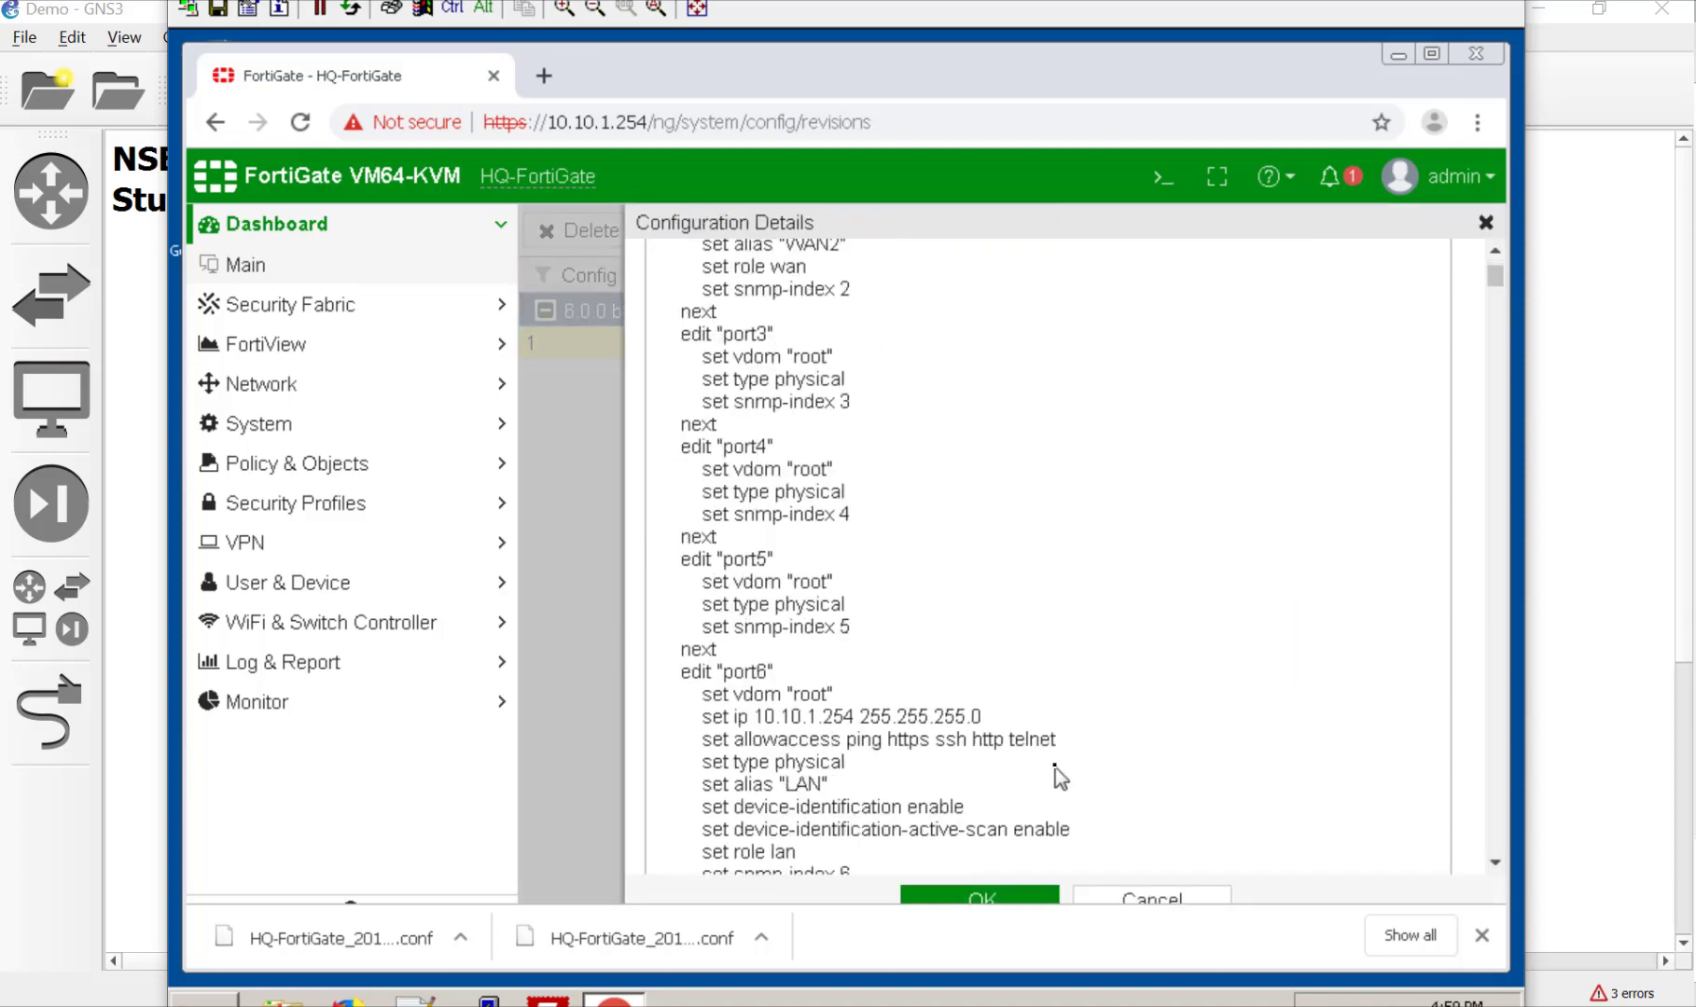
pyautogui.scroll(-15, 1064, 782)
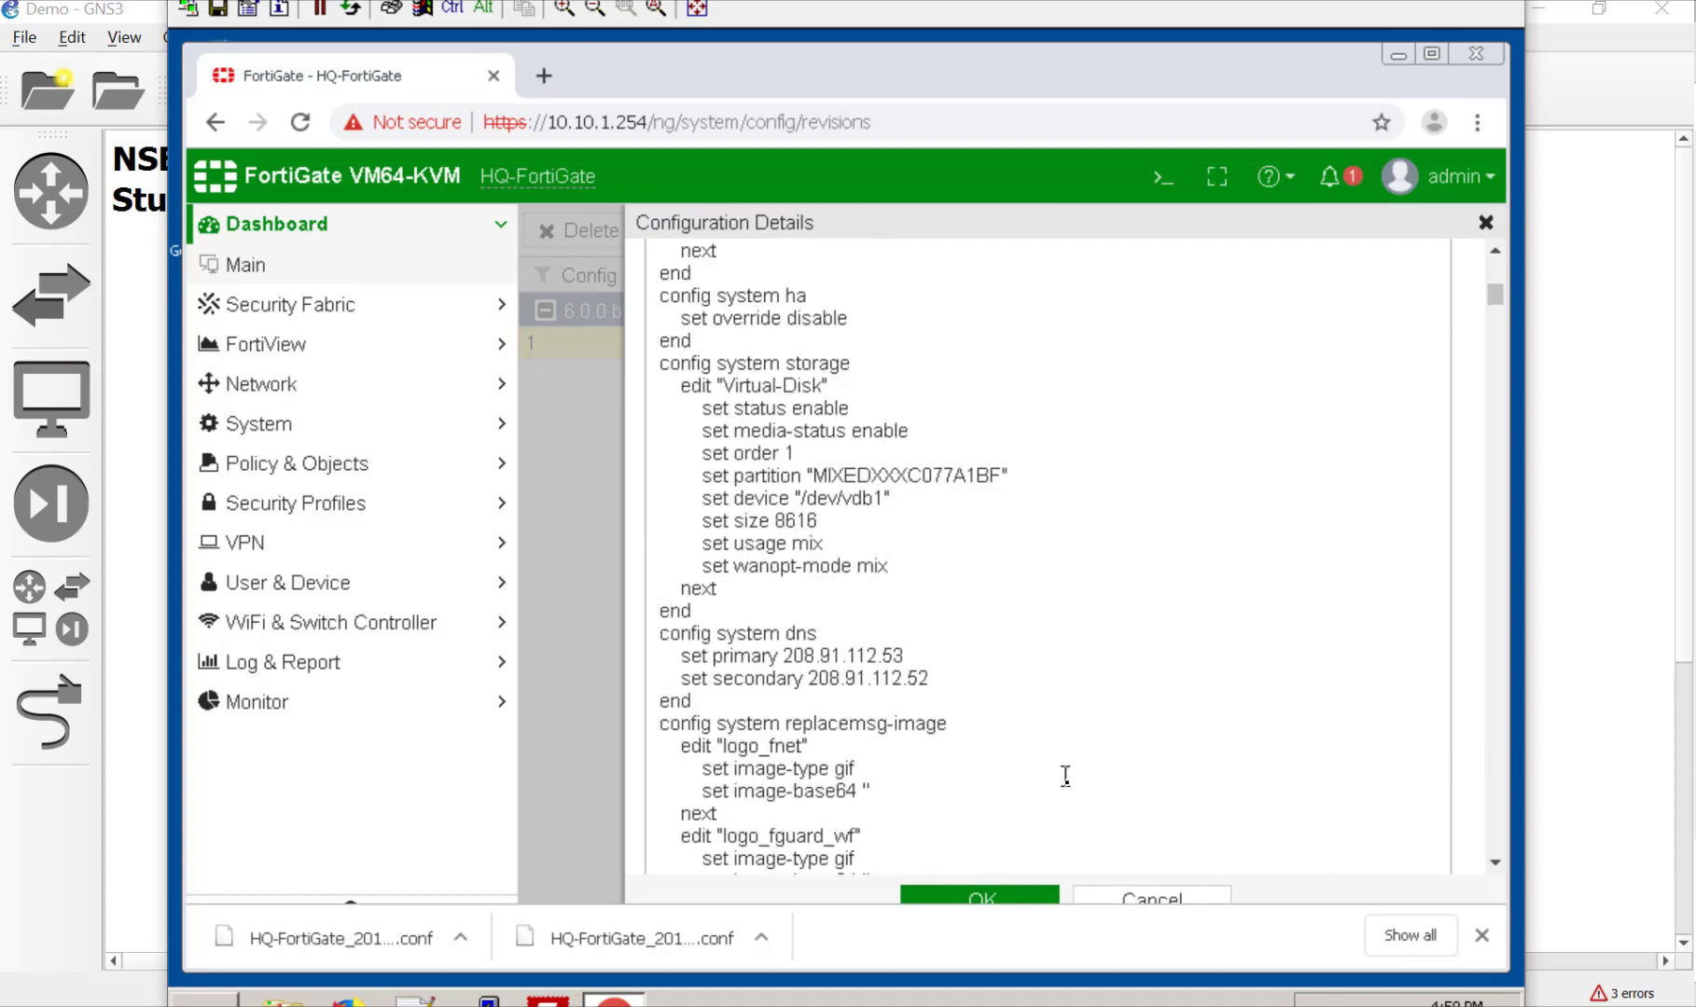
pyautogui.click(1160, 900)
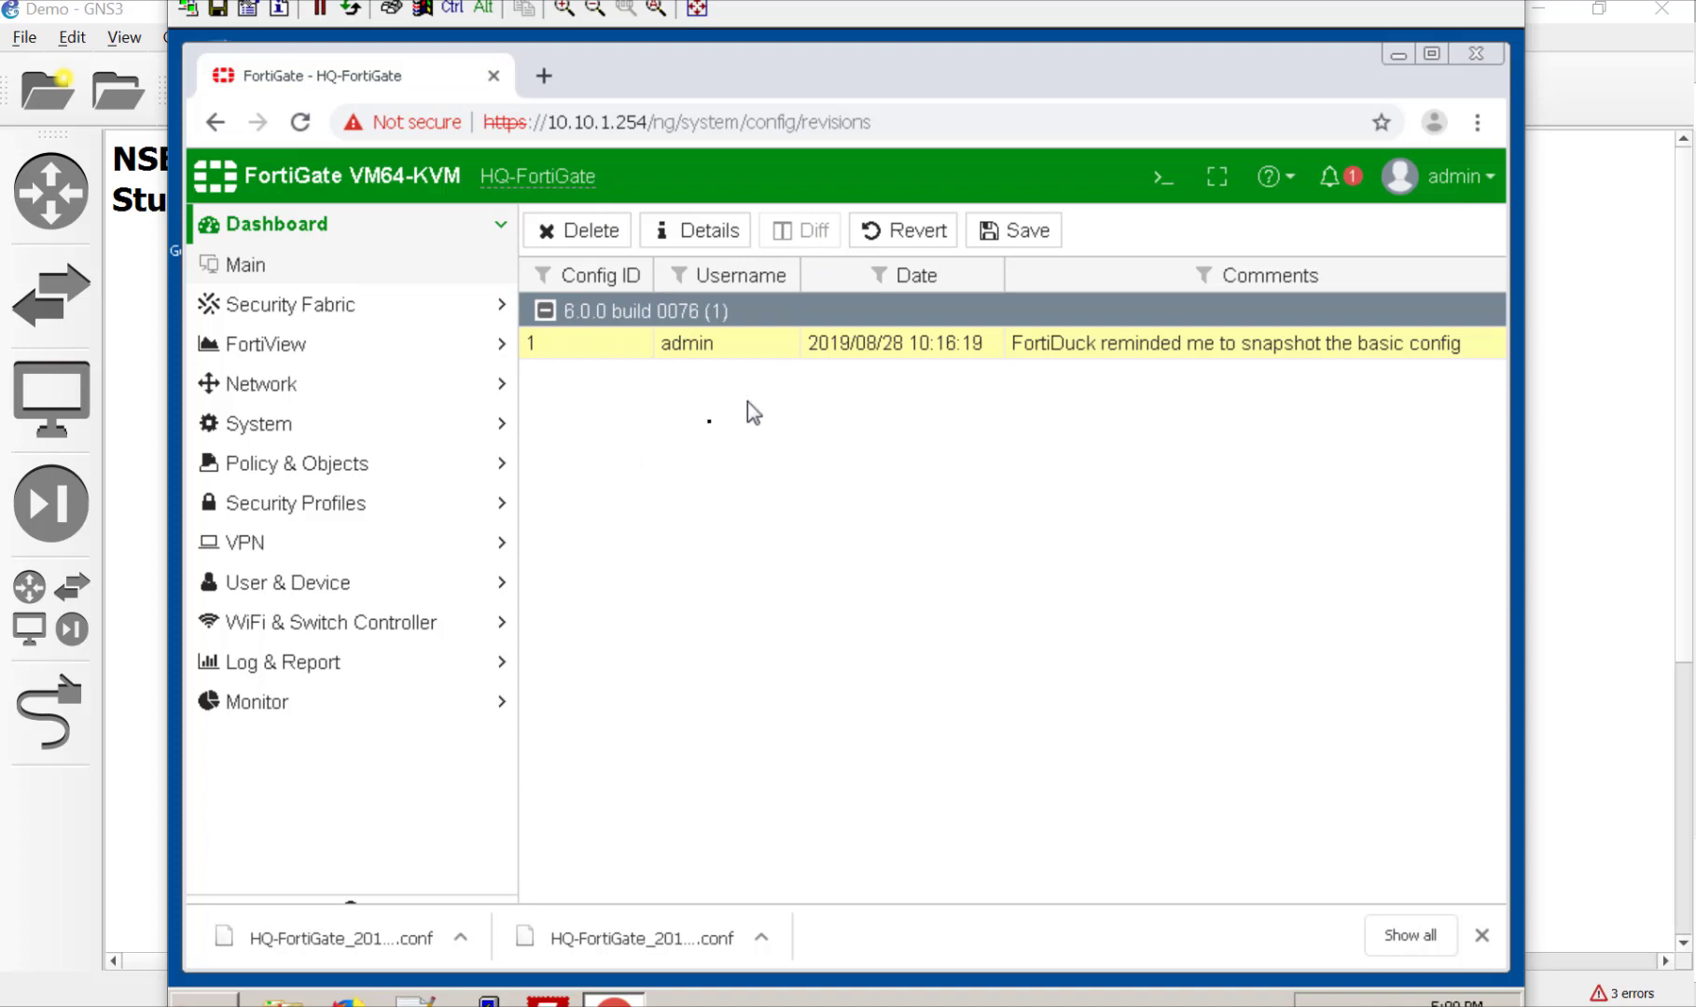
# Step: Save an uncommented revision checkpoint from revision 1's menu, then select the new revision 2
pyautogui.rightClick(1026, 347)
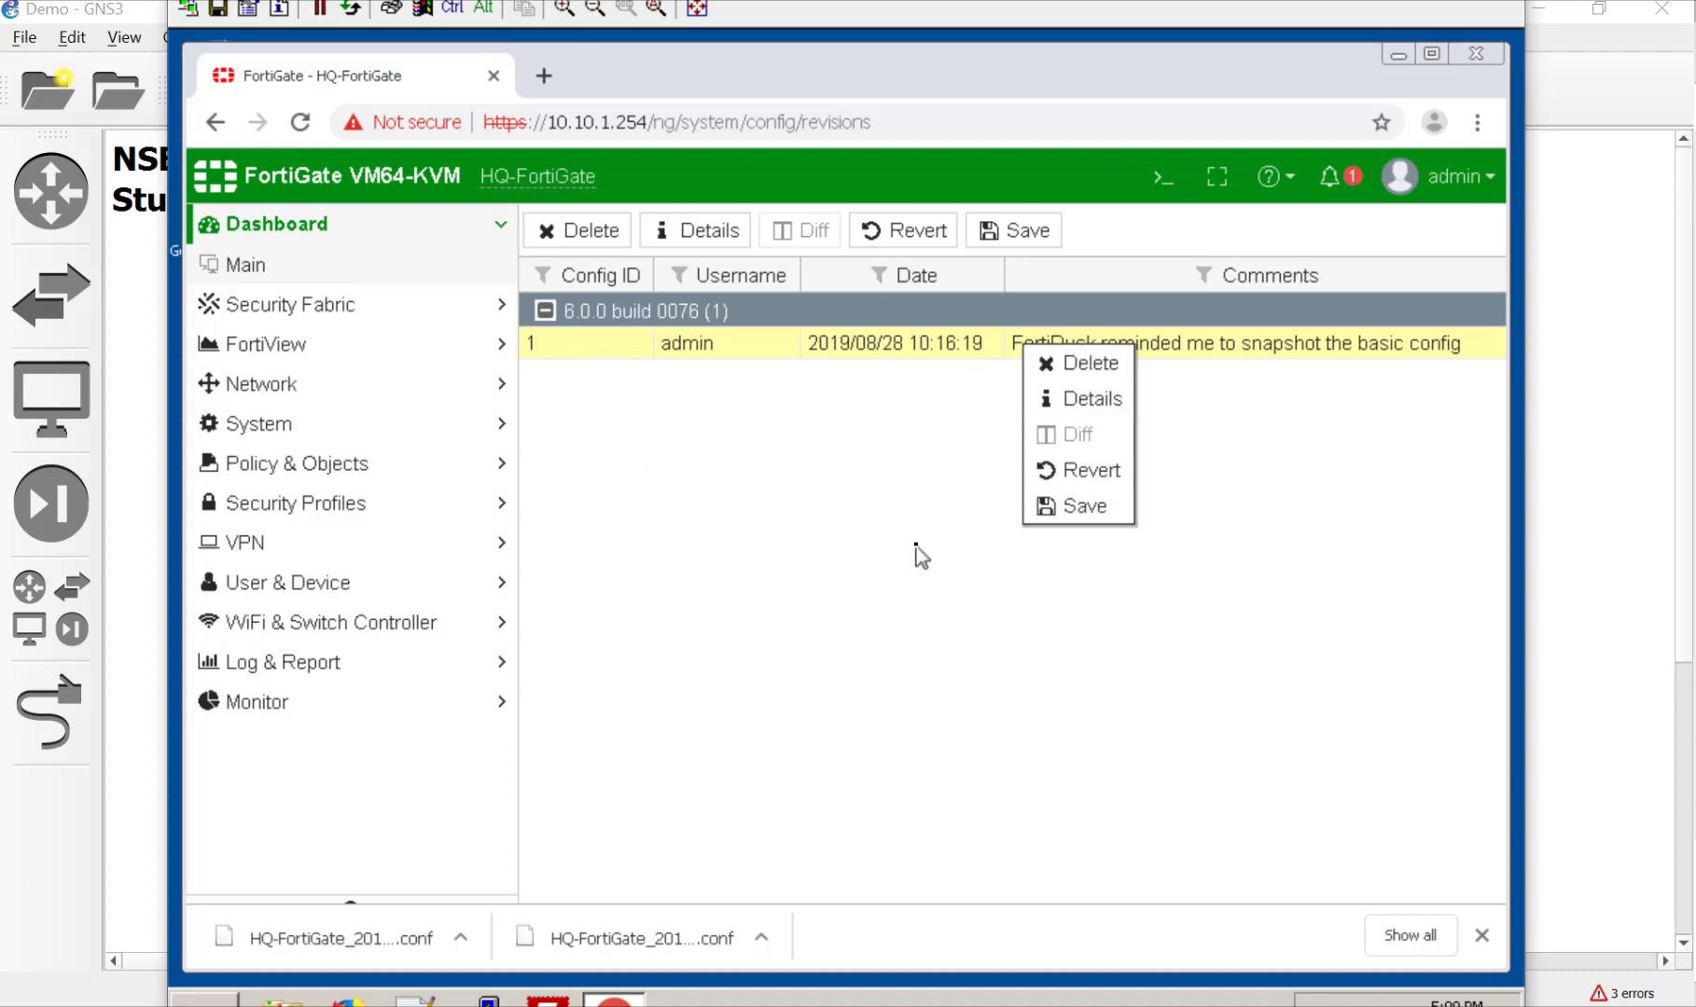
pyautogui.click(1112, 506)
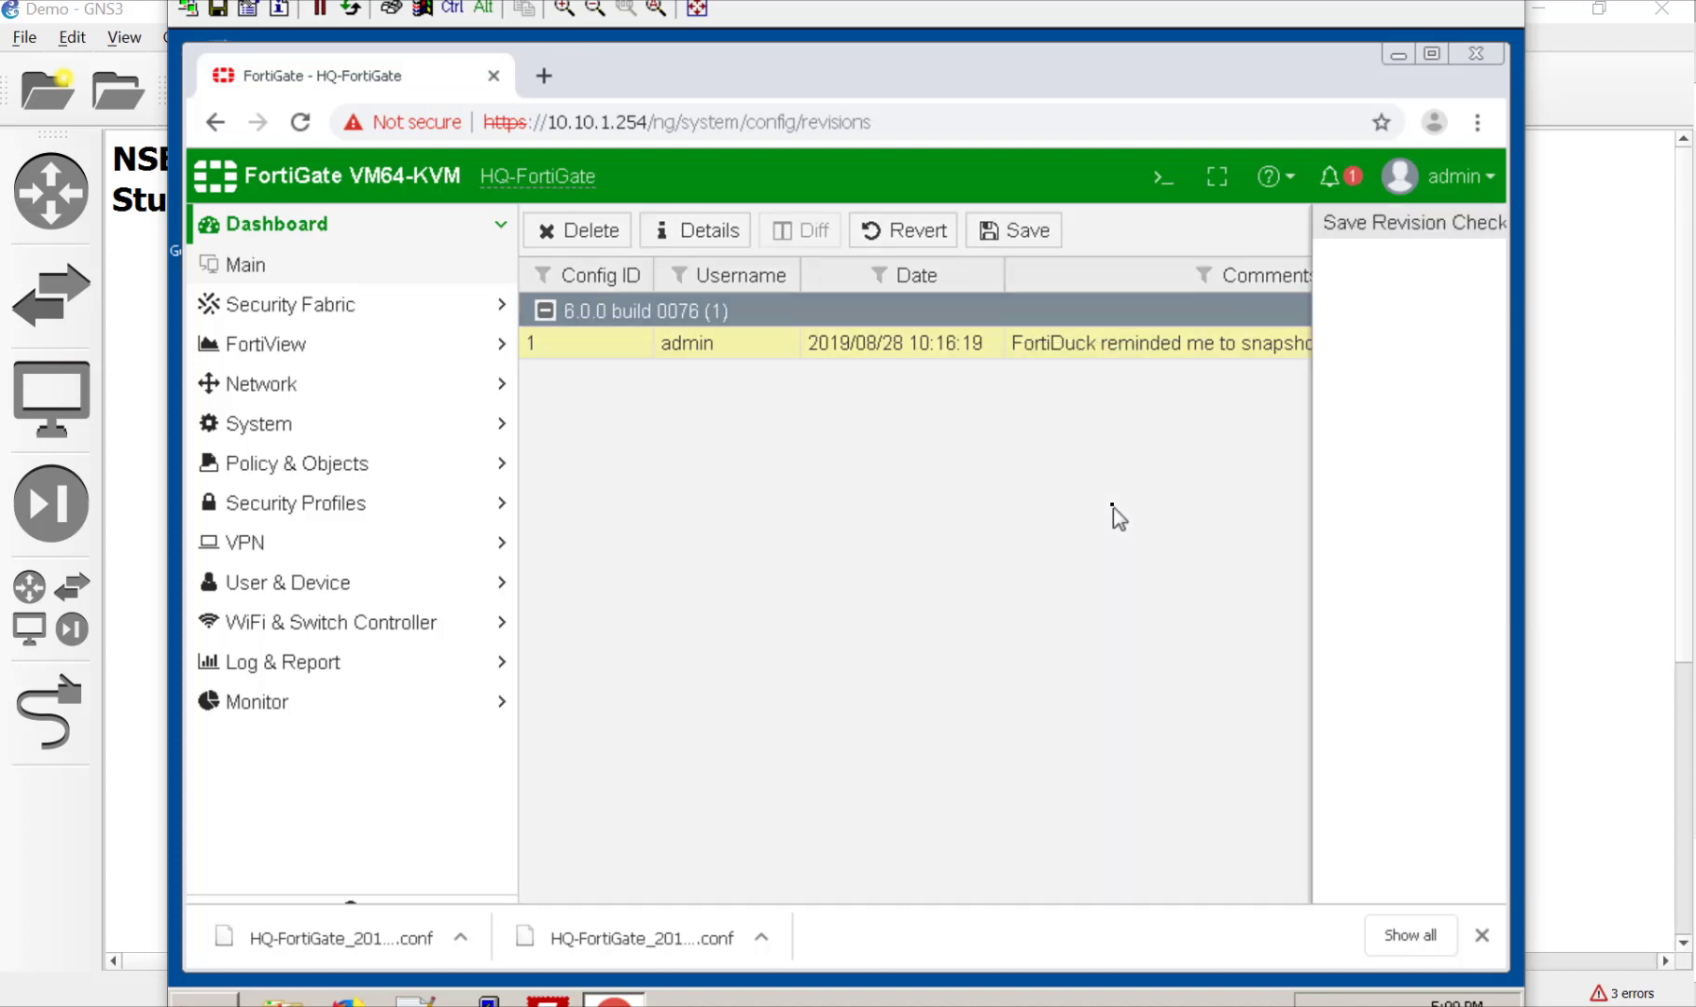
pyautogui.click(989, 409)
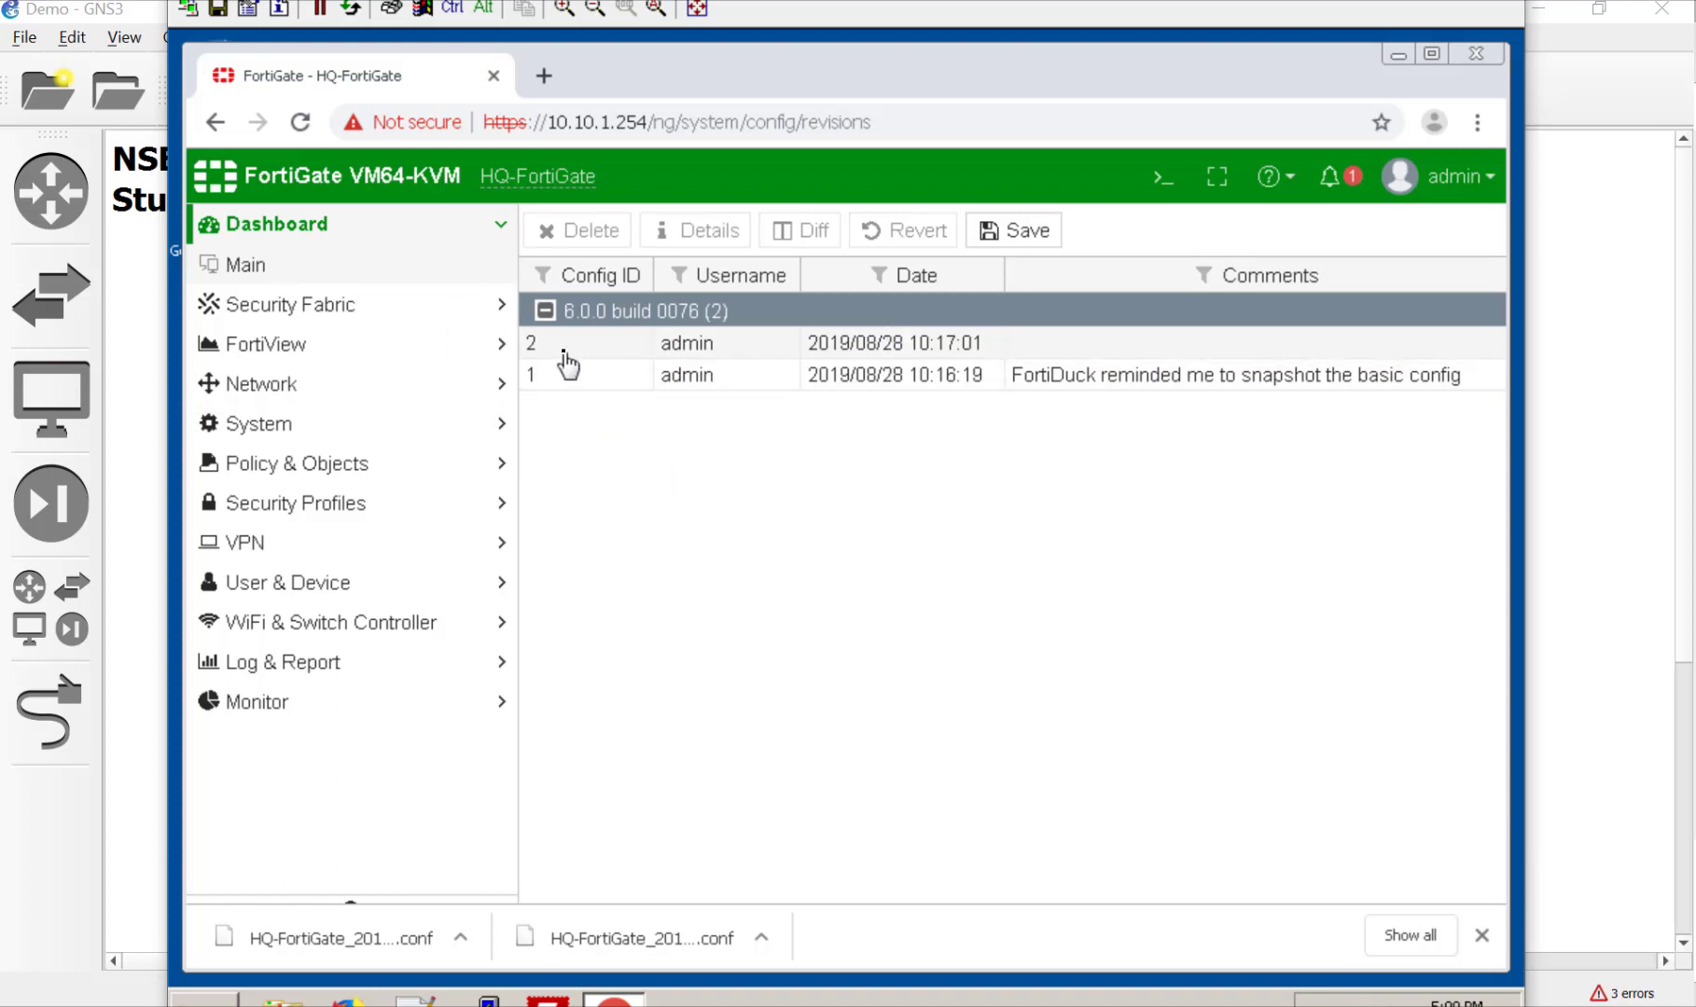
pyautogui.click(864, 354)
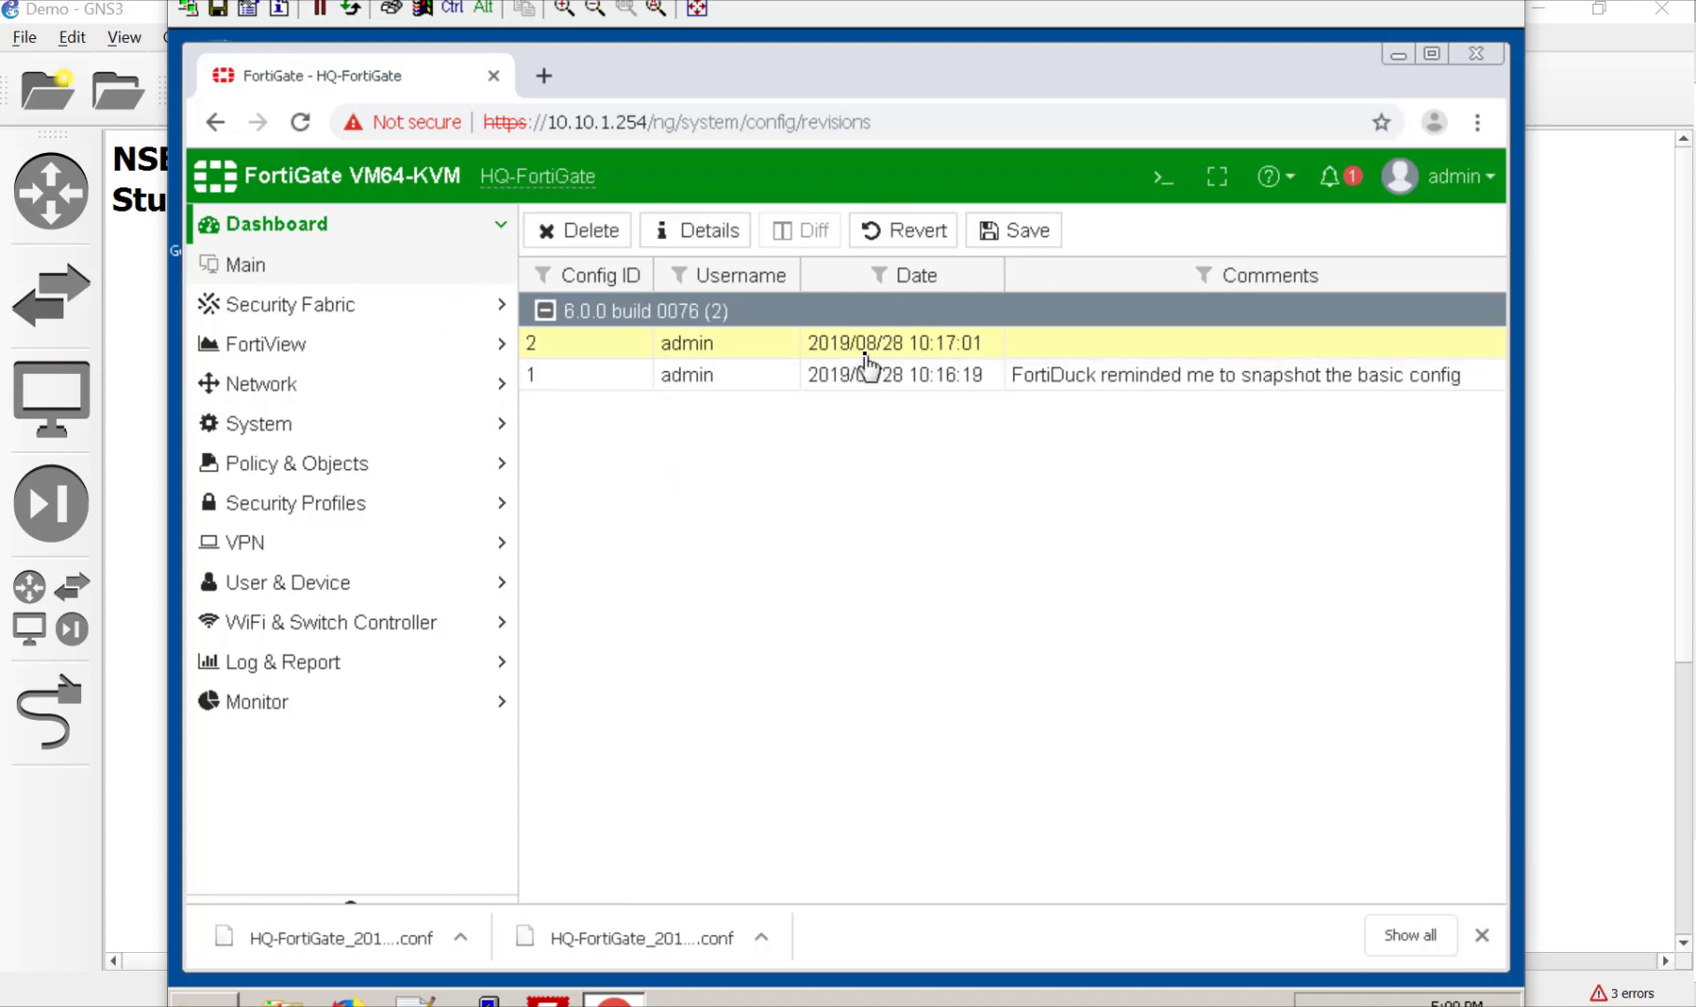
# Step: Download revision 1's configuration file, collapse the build 0076 group, and minimize Chrome
pyautogui.click(855, 374)
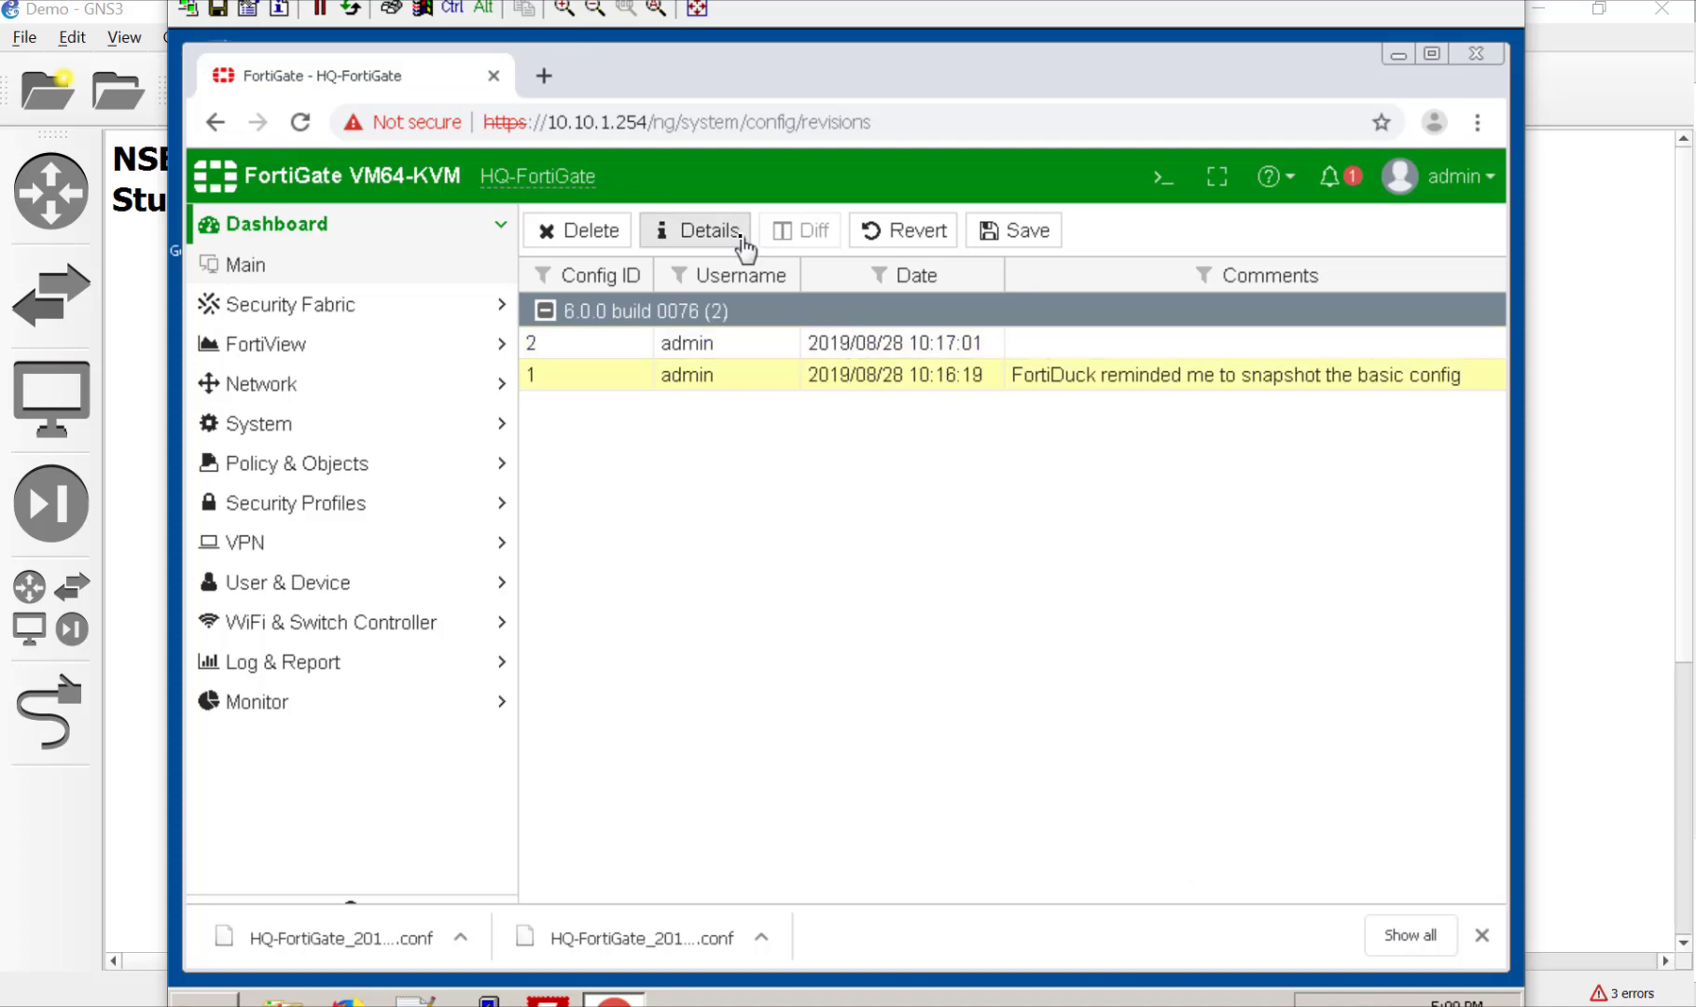
pyautogui.click(740, 238)
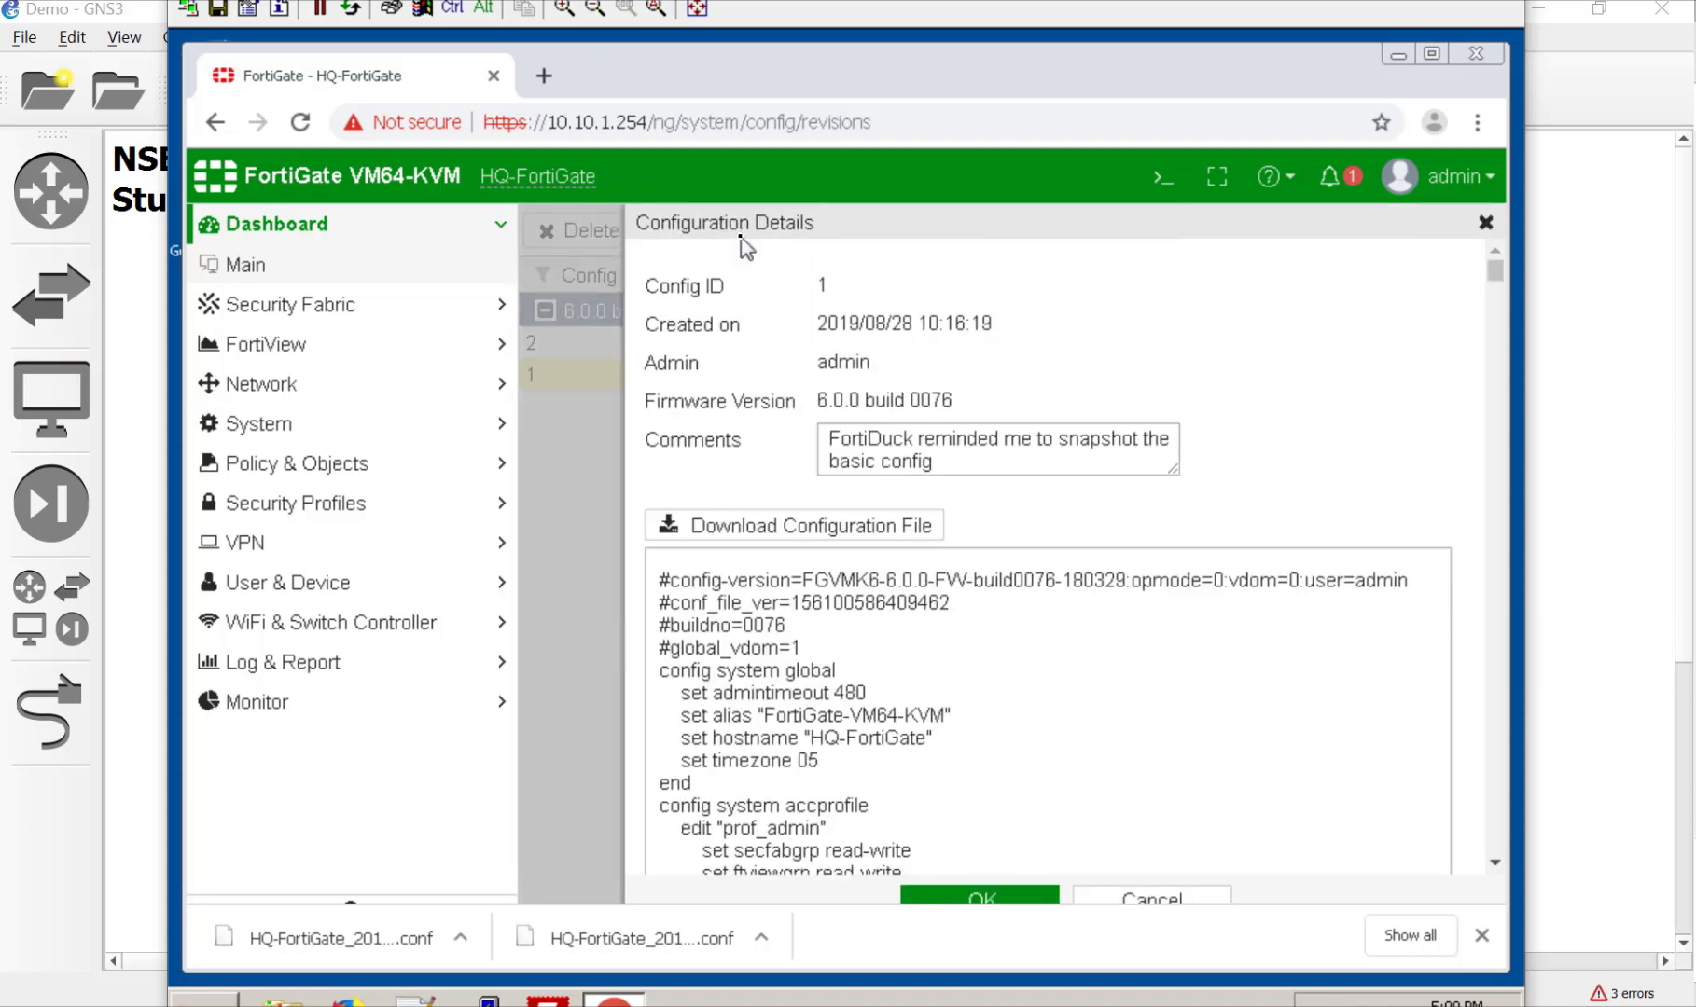
pyautogui.click(783, 527)
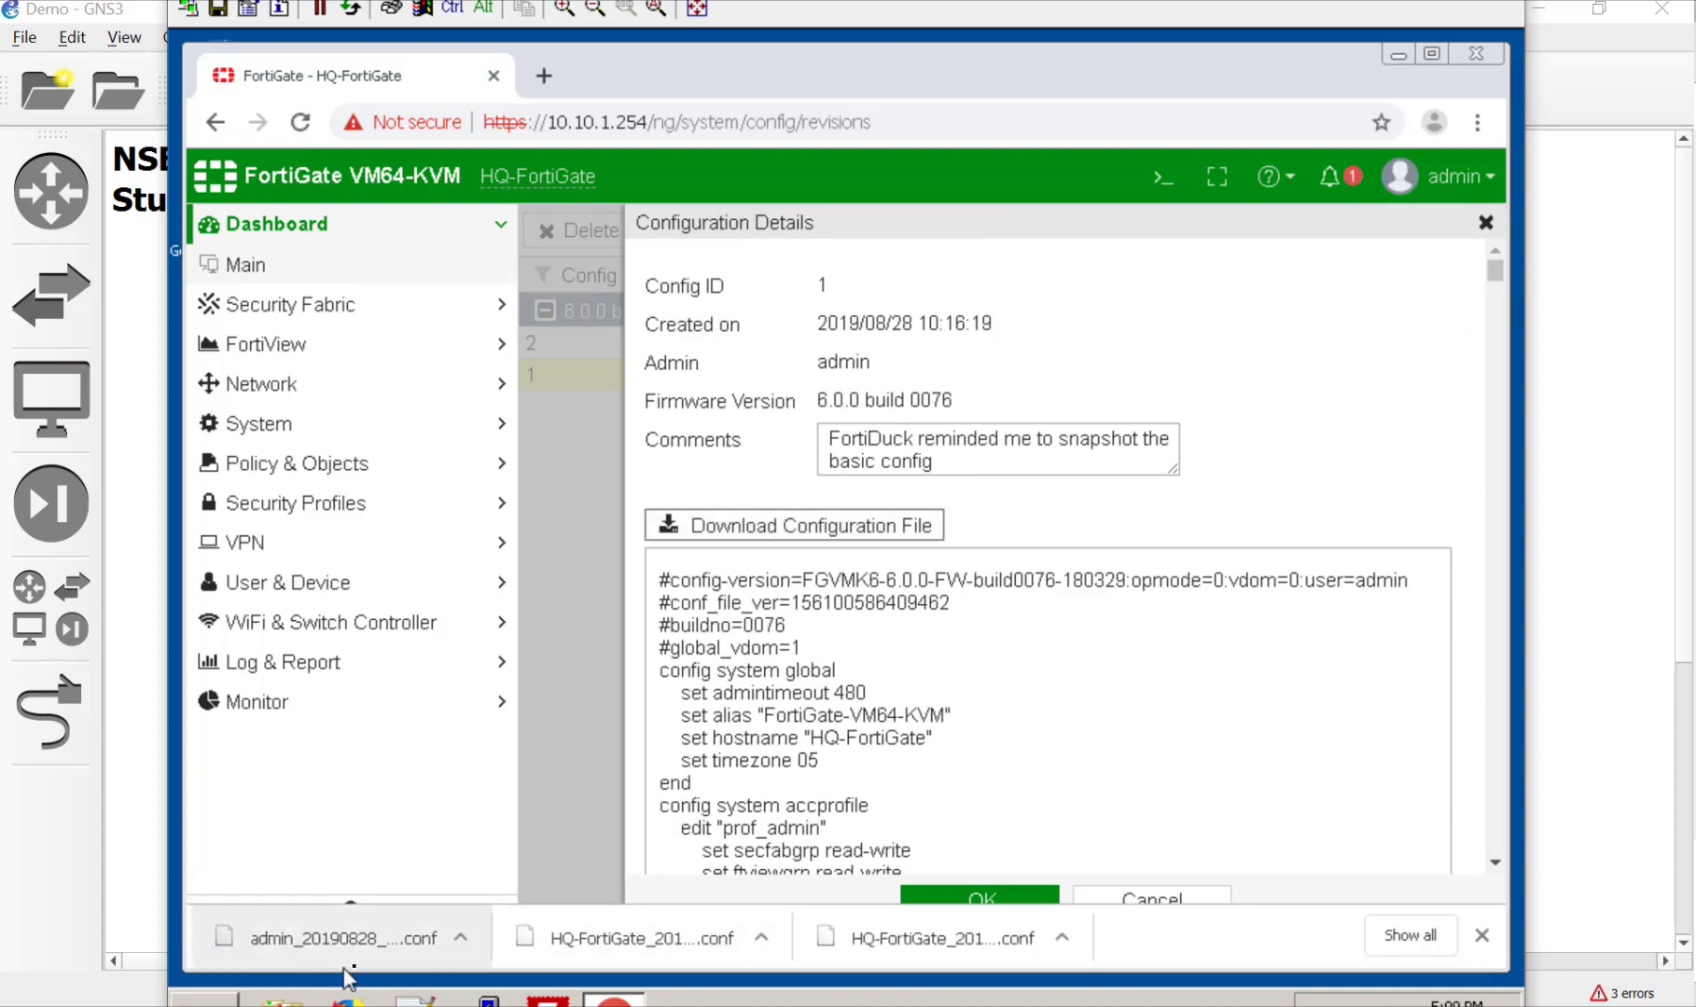
pyautogui.click(1157, 901)
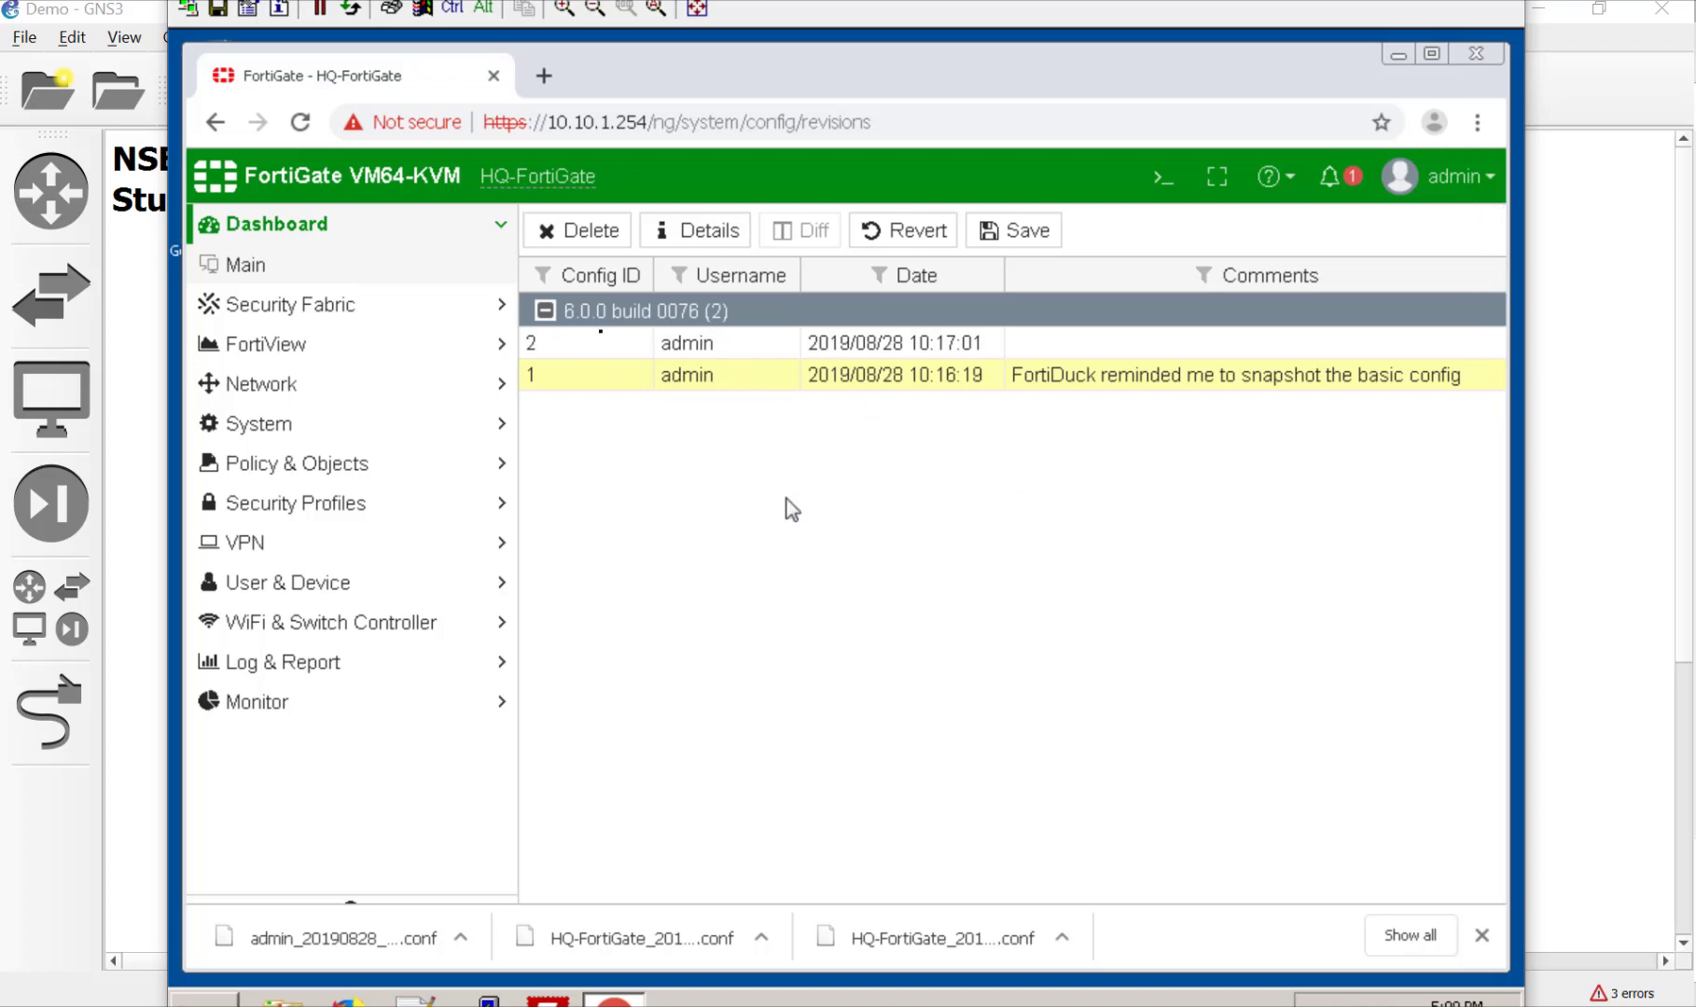
pyautogui.click(544, 310)
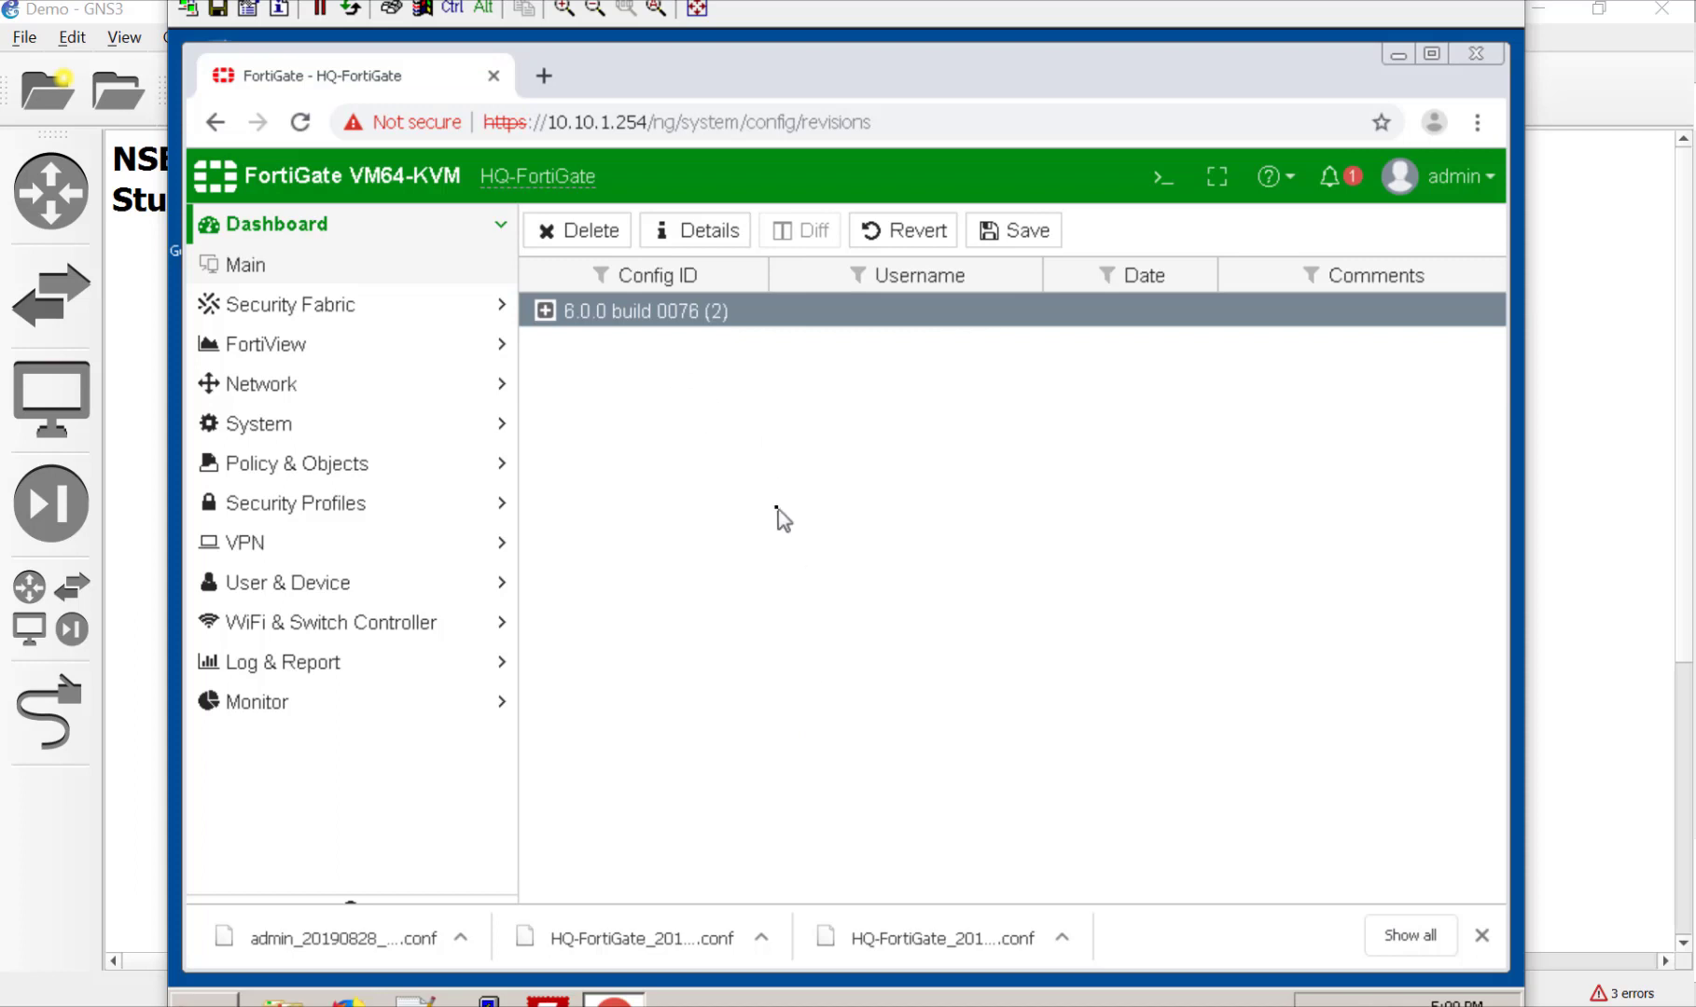
pyautogui.click(1399, 55)
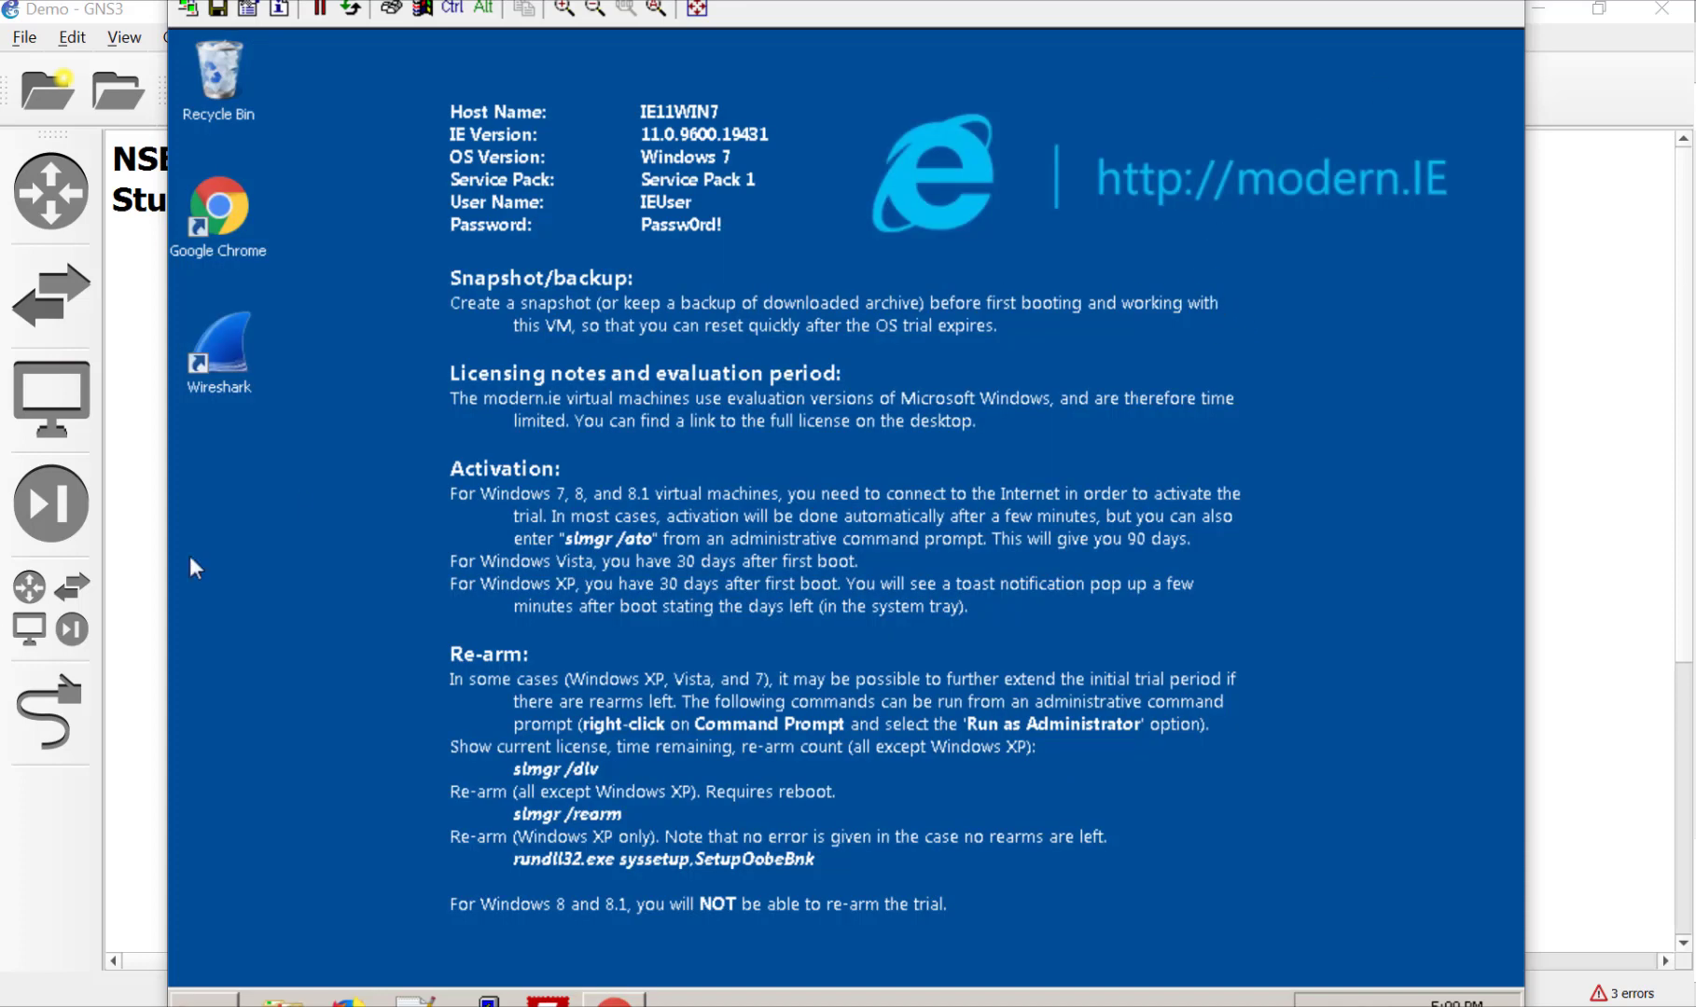